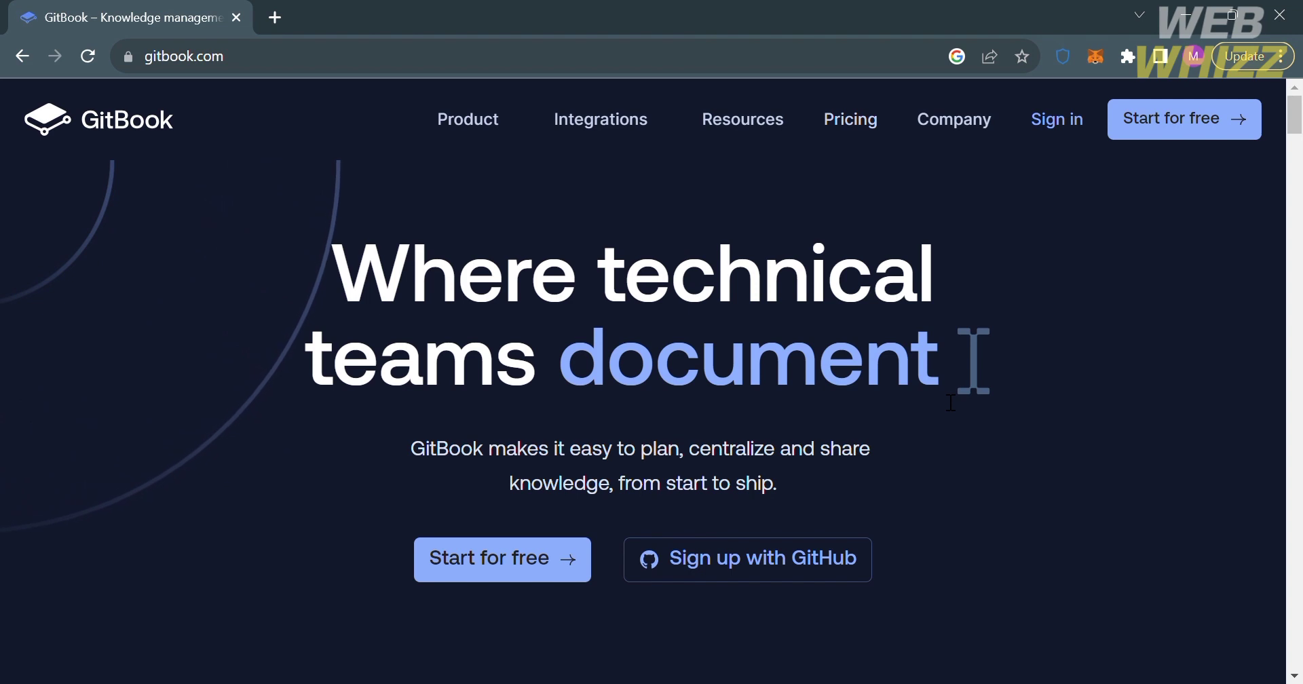
scroll(729, 422, down, 3)
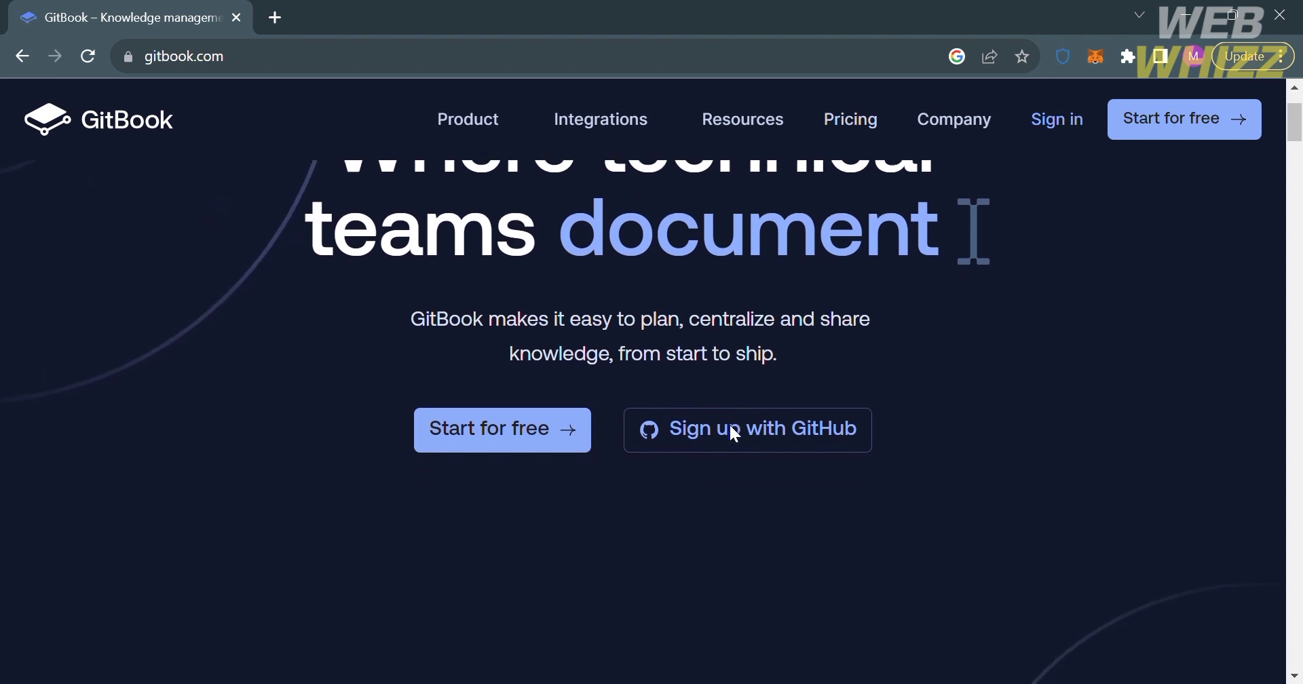
scroll(729, 422, down, 3)
scroll(729, 424, down, 3)
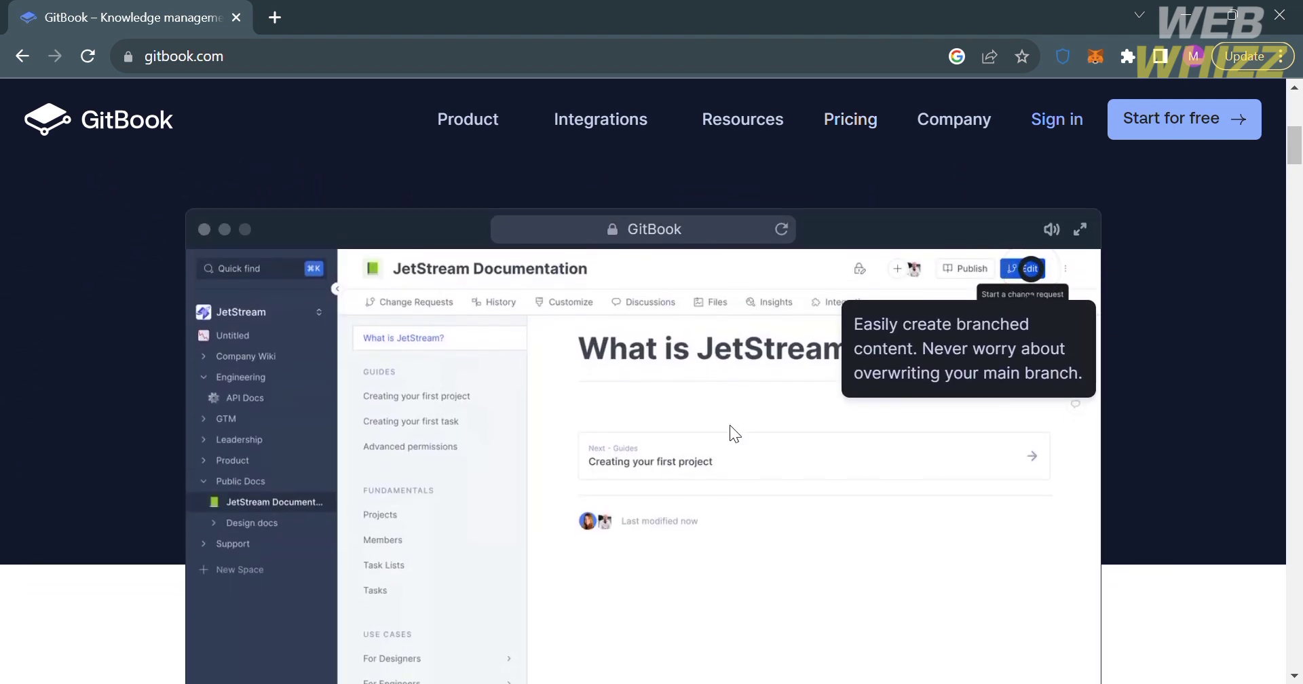
scroll(729, 424, down, 3)
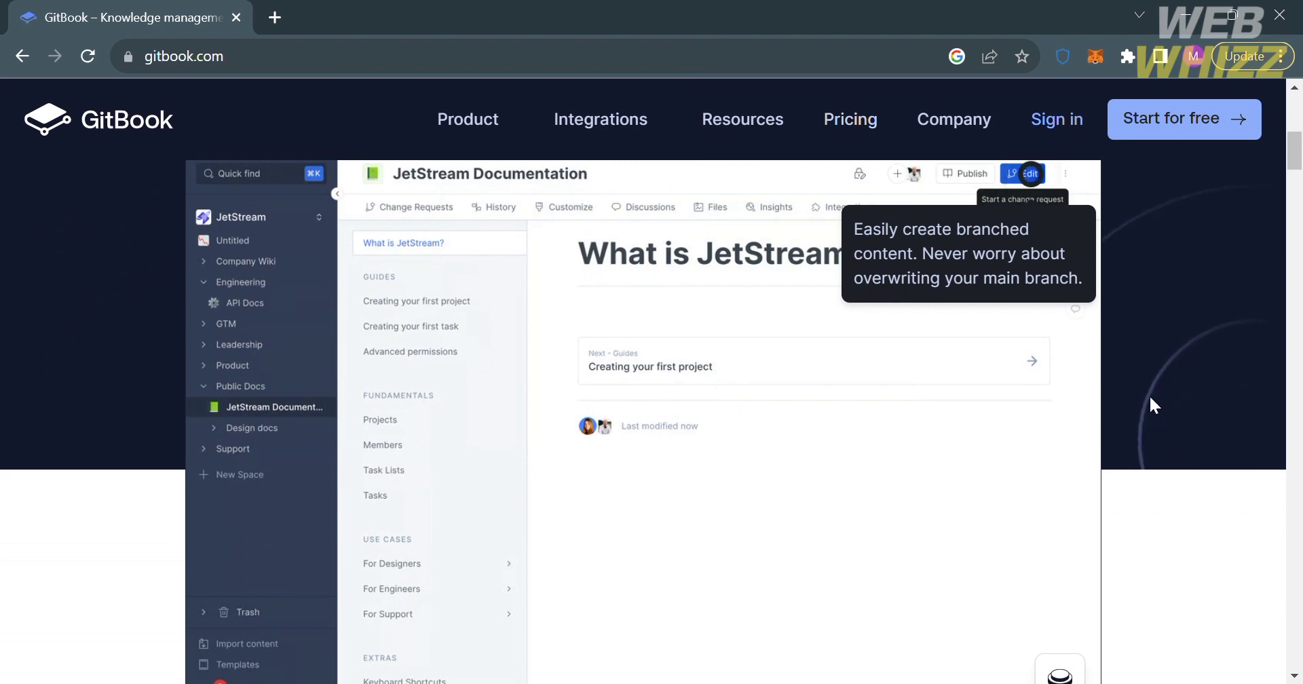
scroll(1215, 423, down, 3)
scroll(1216, 426, down, 3)
scroll(1216, 425, down, 3)
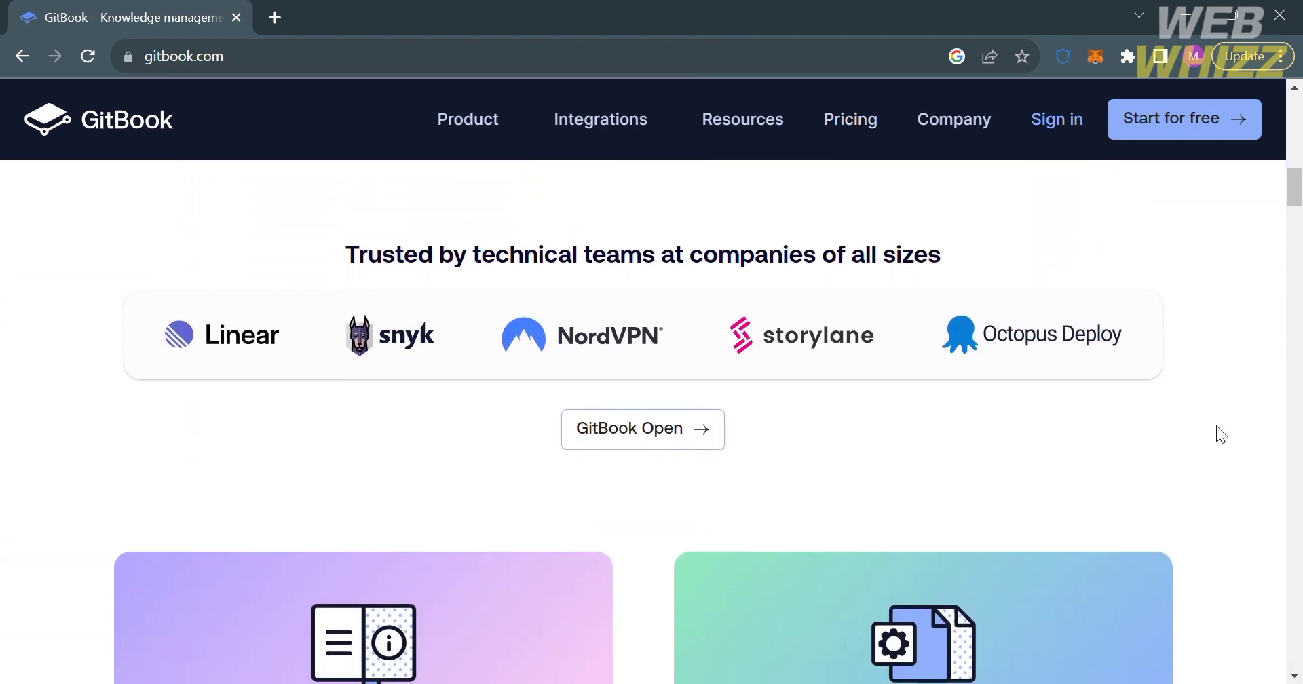
scroll(1215, 426, down, 1)
scroll(1221, 434, down, 3)
scroll(1221, 434, down, 3)
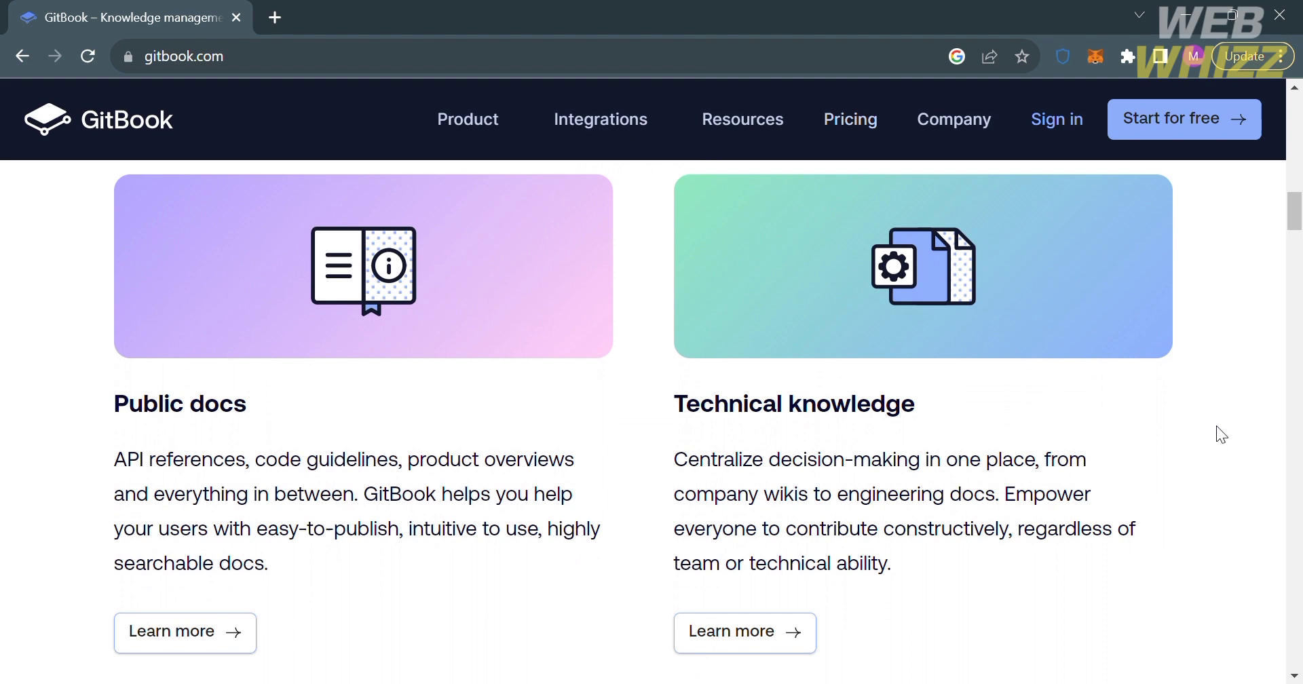
scroll(1220, 435, down, 1)
scroll(1220, 435, down, 1)
scroll(1220, 435, down, 1)
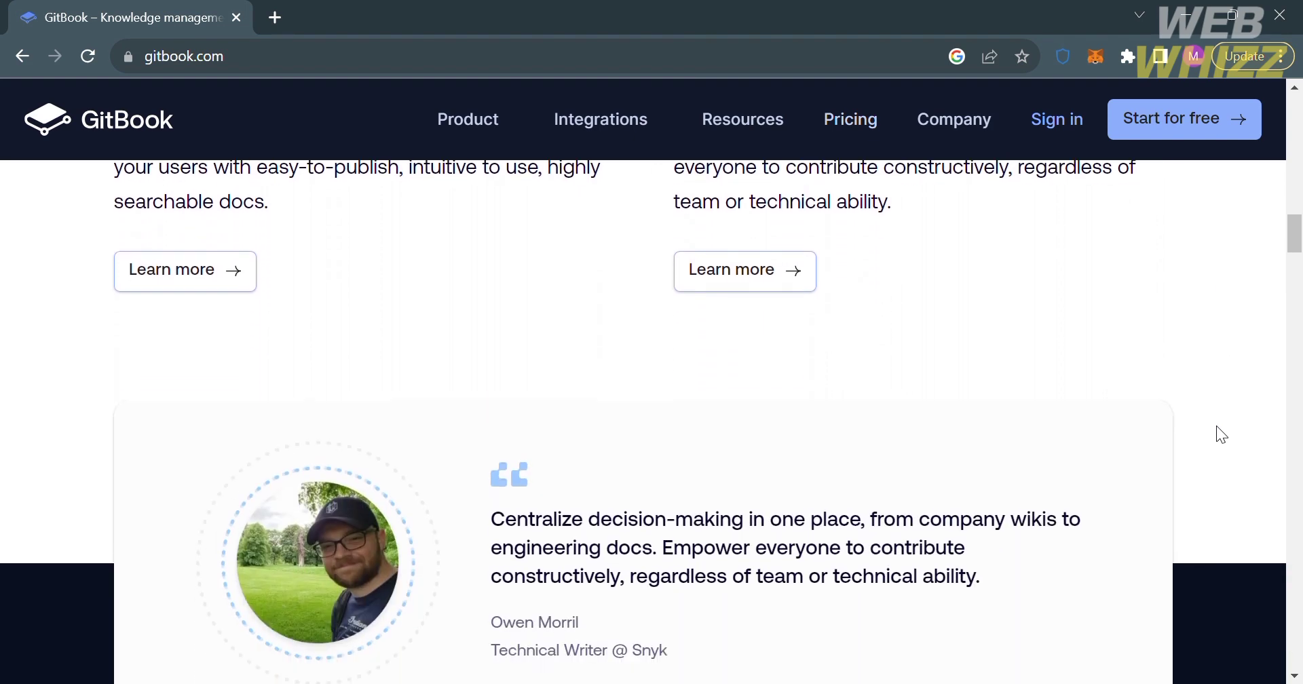
scroll(1220, 434, down, 1)
scroll(1219, 434, down, 2)
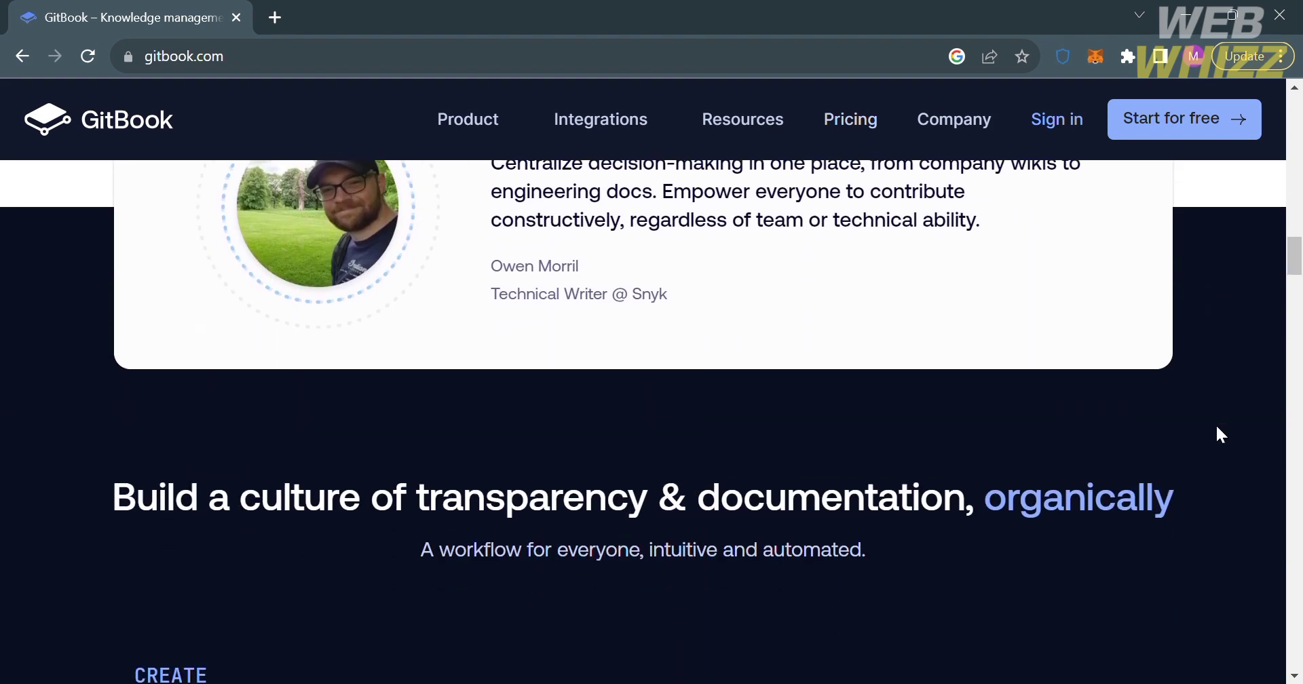
scroll(1220, 435, down, 1)
scroll(1220, 435, down, 3)
scroll(1220, 434, down, 1)
scroll(1221, 435, down, 2)
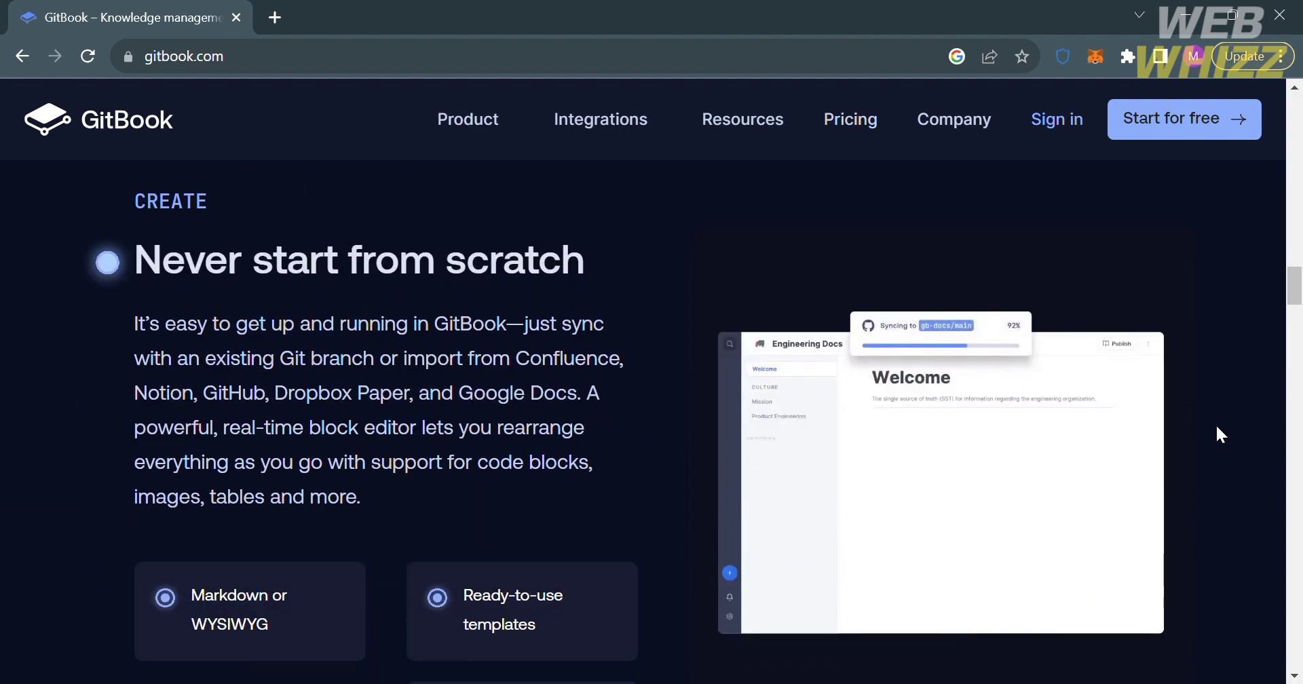
scroll(1221, 434, down, 2)
scroll(1220, 434, down, 3)
scroll(1220, 434, down, 1)
scroll(1220, 434, down, 2)
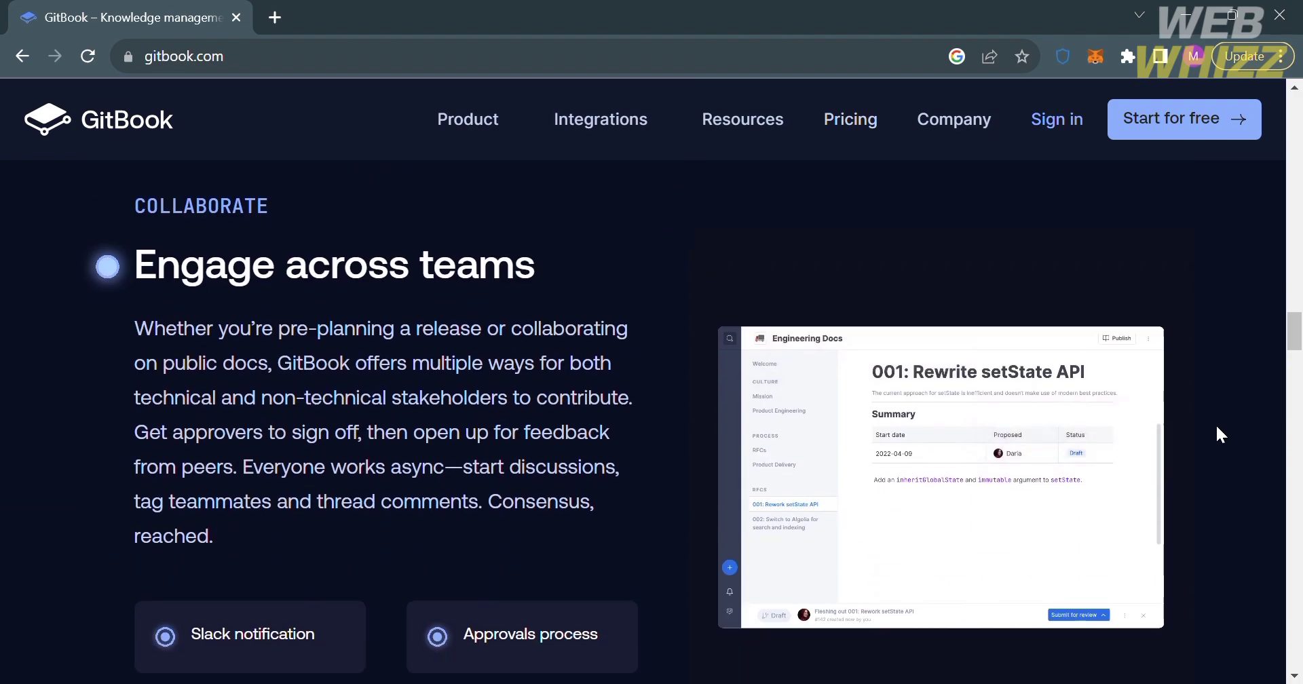
scroll(1221, 434, down, 2)
scroll(1221, 435, down, 2)
scroll(1220, 434, down, 3)
scroll(1221, 434, down, 2)
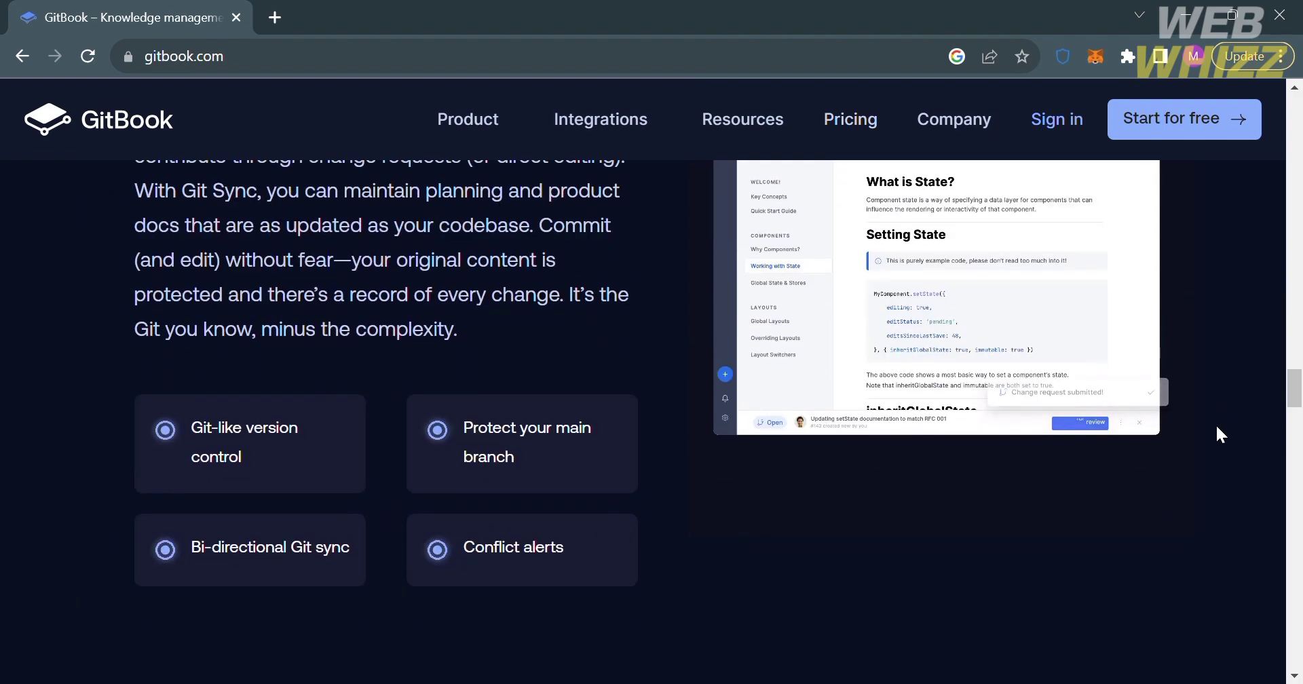
scroll(1221, 435, down, 5)
scroll(1220, 434, down, 1)
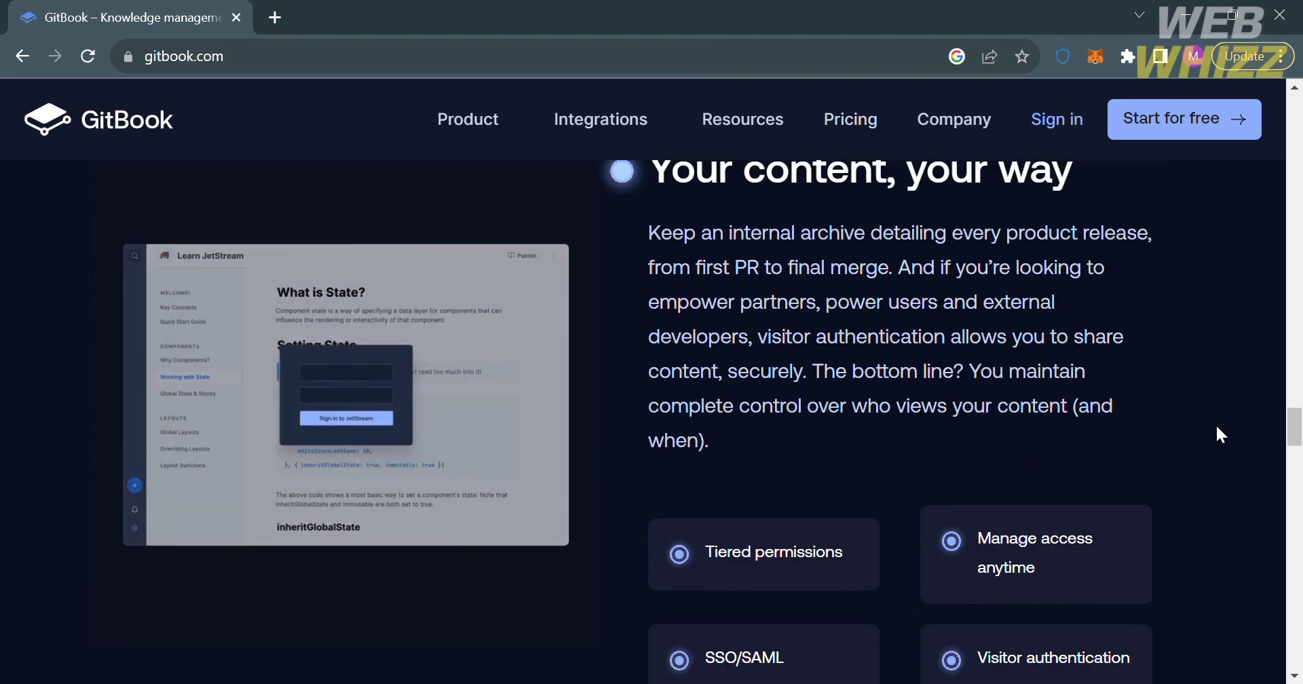
scroll(1220, 434, down, 2)
scroll(1220, 434, down, 5)
scroll(1220, 435, down, 1)
scroll(1220, 434, up, 1)
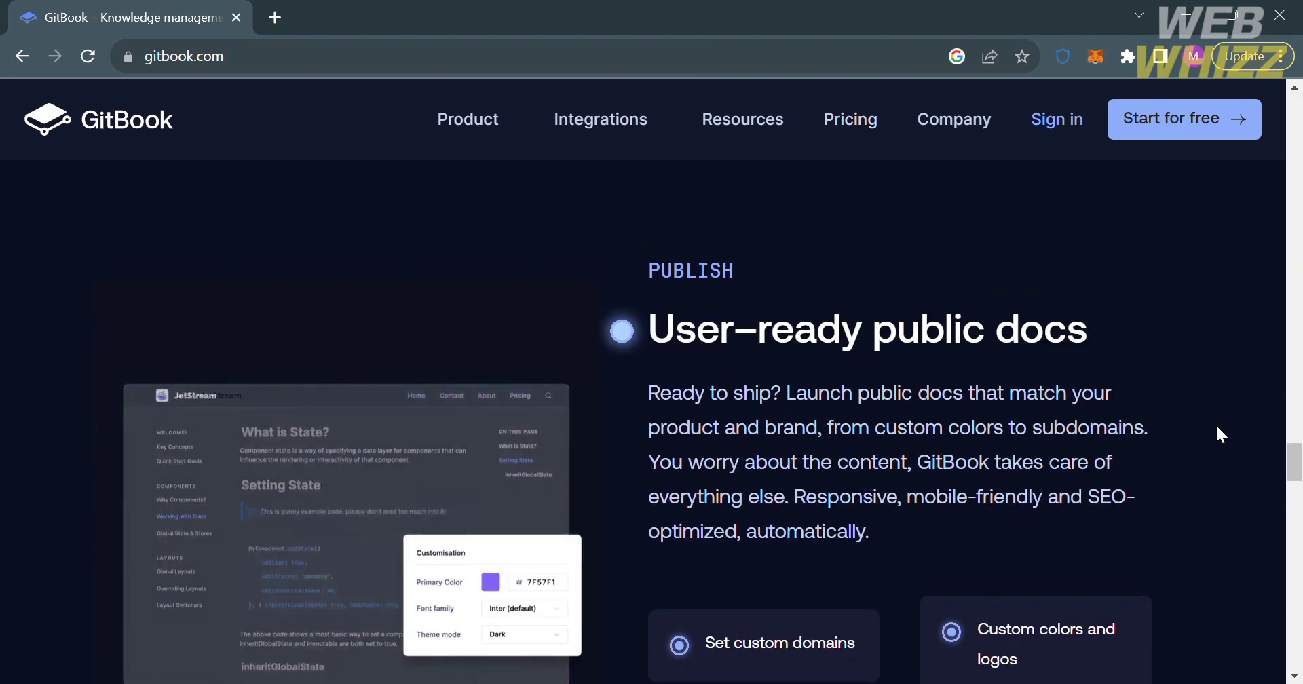
scroll(1221, 435, down, 3)
scroll(1221, 435, down, 3)
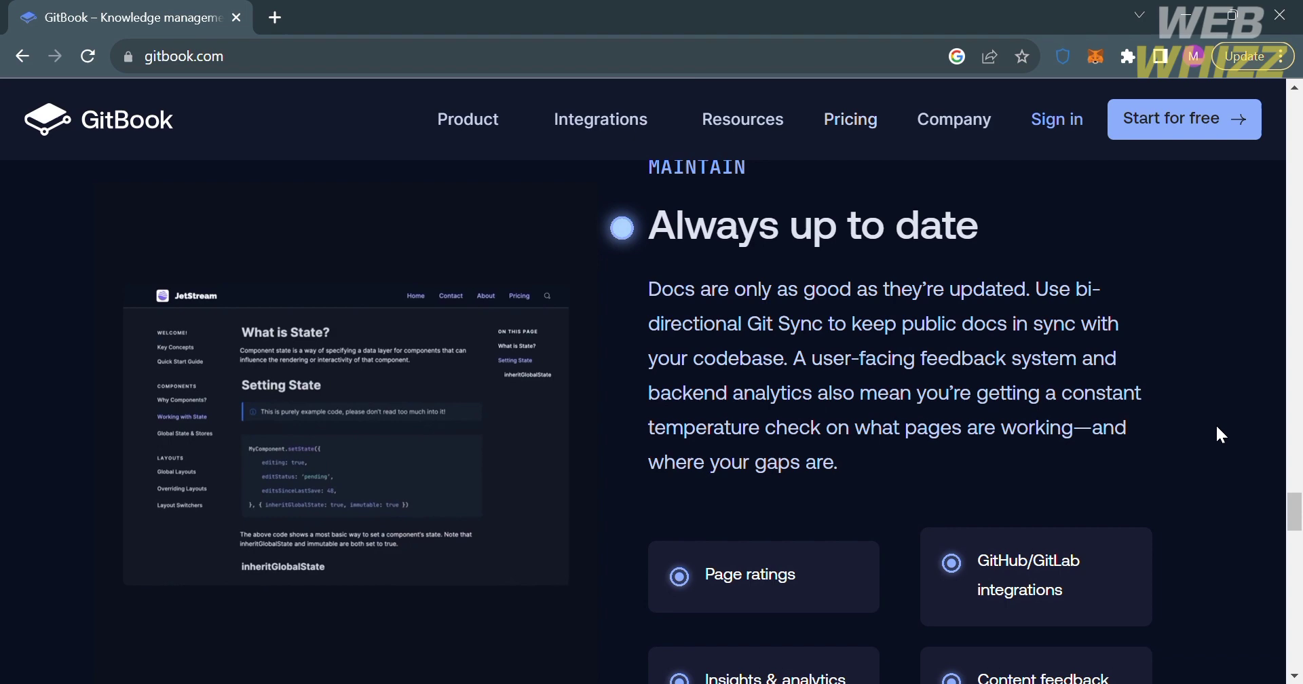
scroll(1220, 435, down, 8)
scroll(1220, 434, down, 3)
scroll(1221, 435, down, 1)
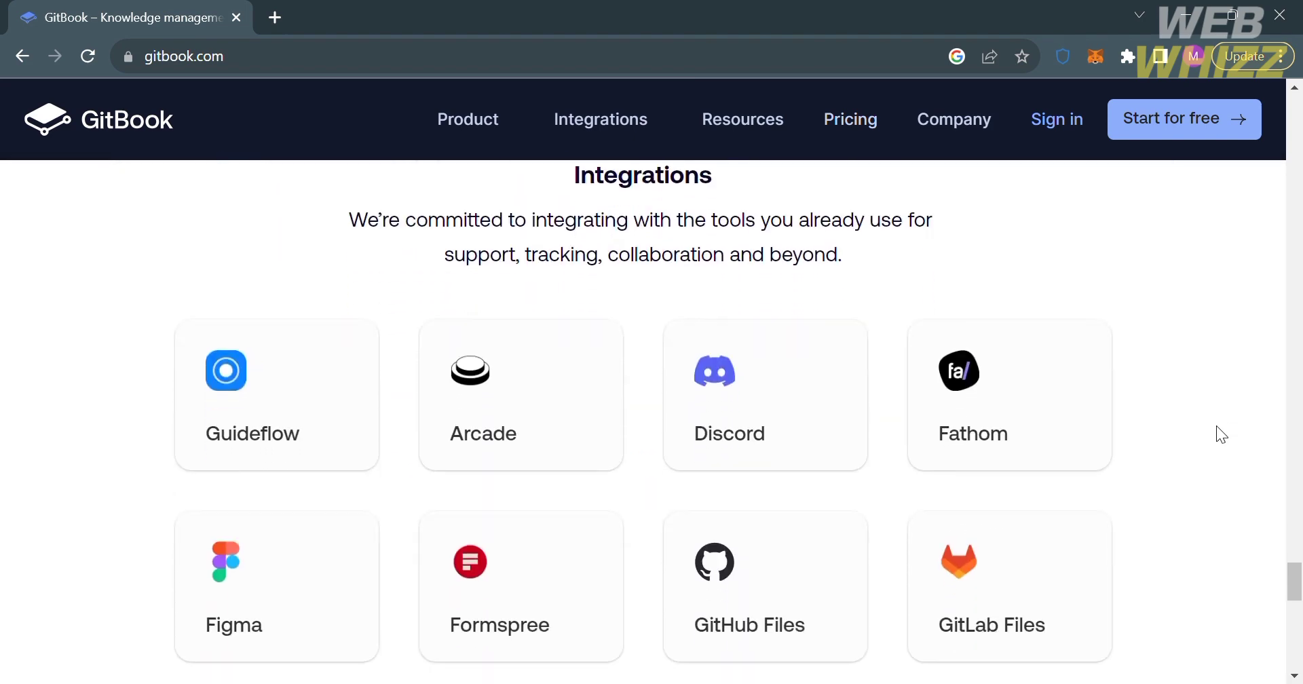
scroll(1221, 434, down, 1)
scroll(1221, 435, up, 1)
scroll(1220, 434, down, 4)
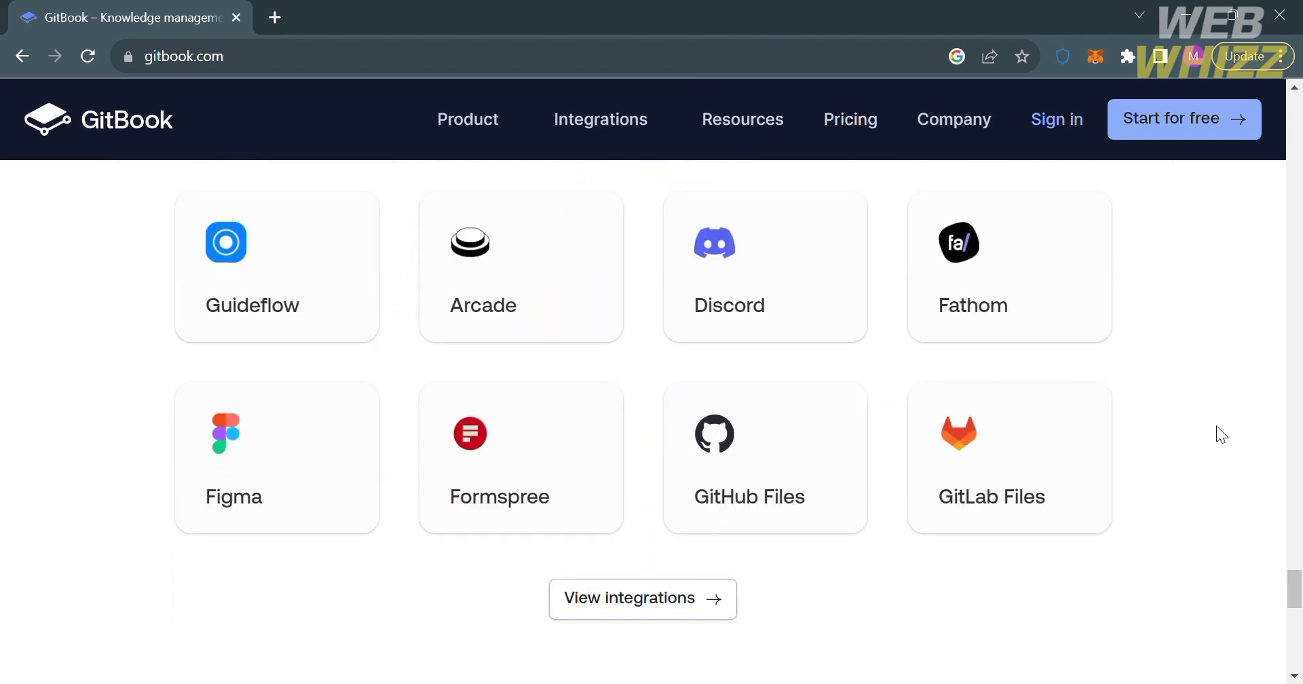
scroll(1220, 435, down, 4)
scroll(1220, 435, down, 4)
scroll(1221, 434, down, 4)
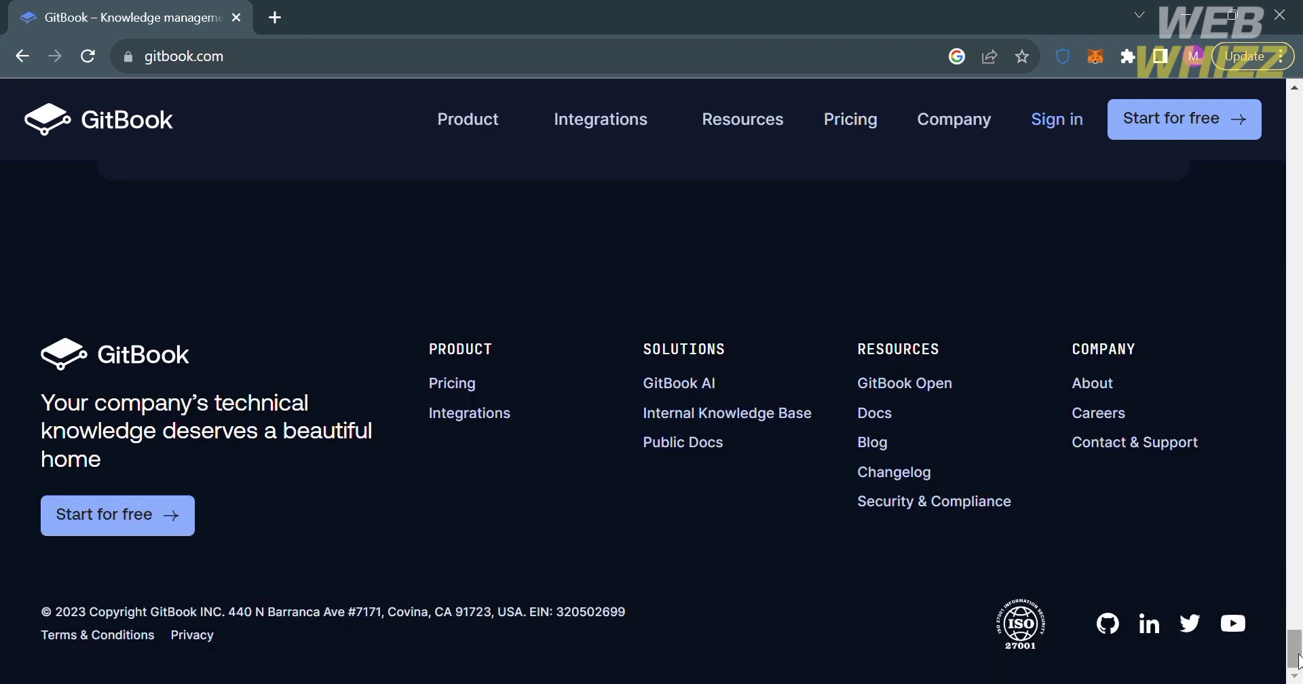
drag(1293, 662, 1293, 96)
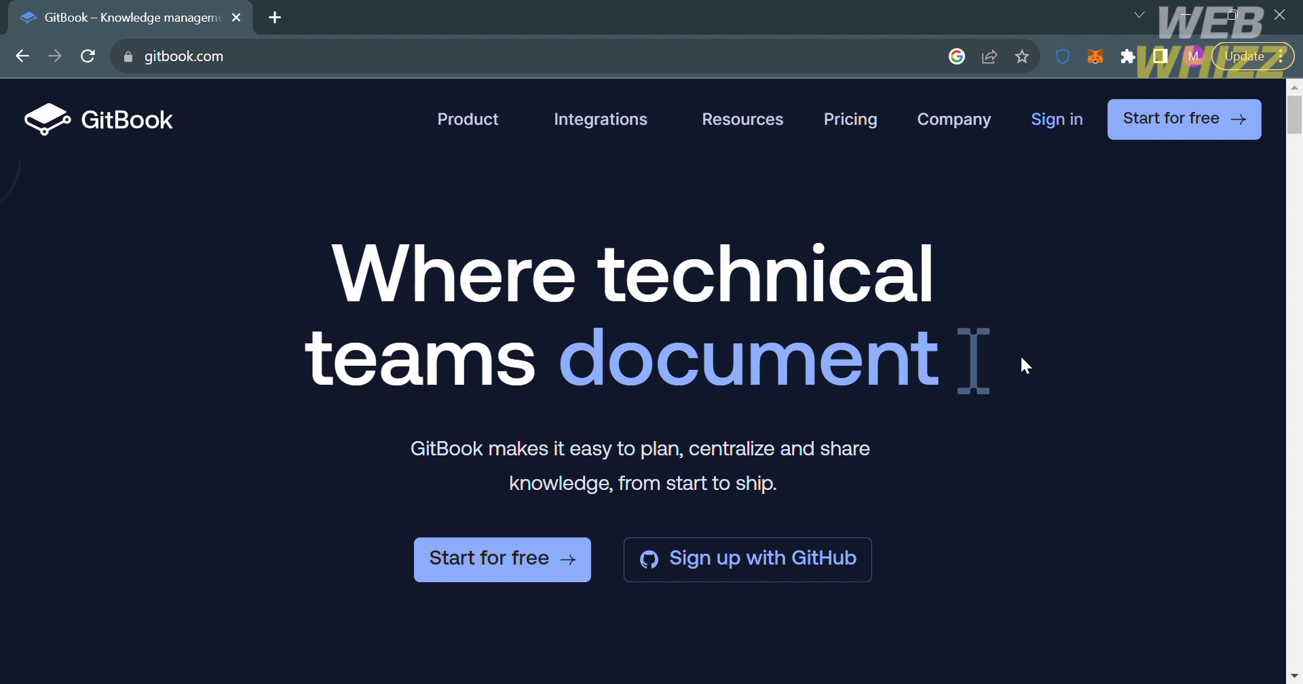
Bring up GitBook's Pricing page from the top navigation
click(860, 131)
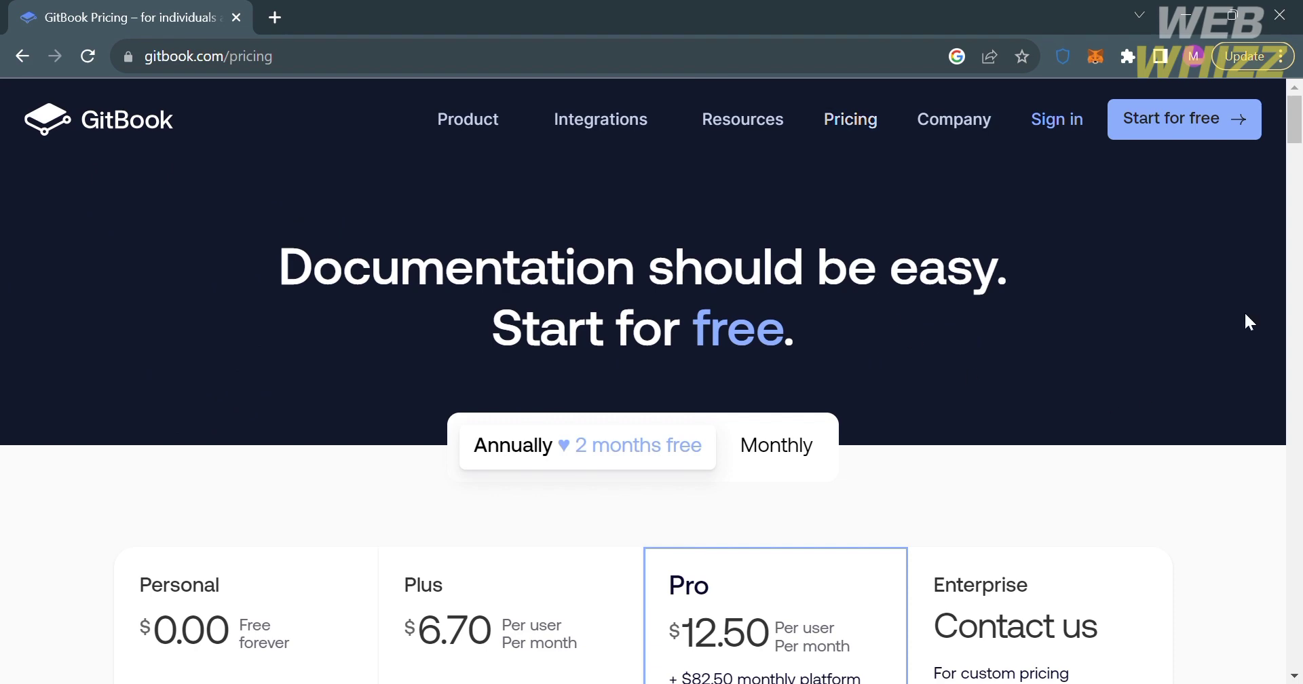
scroll(1243, 310, down, 3)
scroll(1244, 312, down, 1)
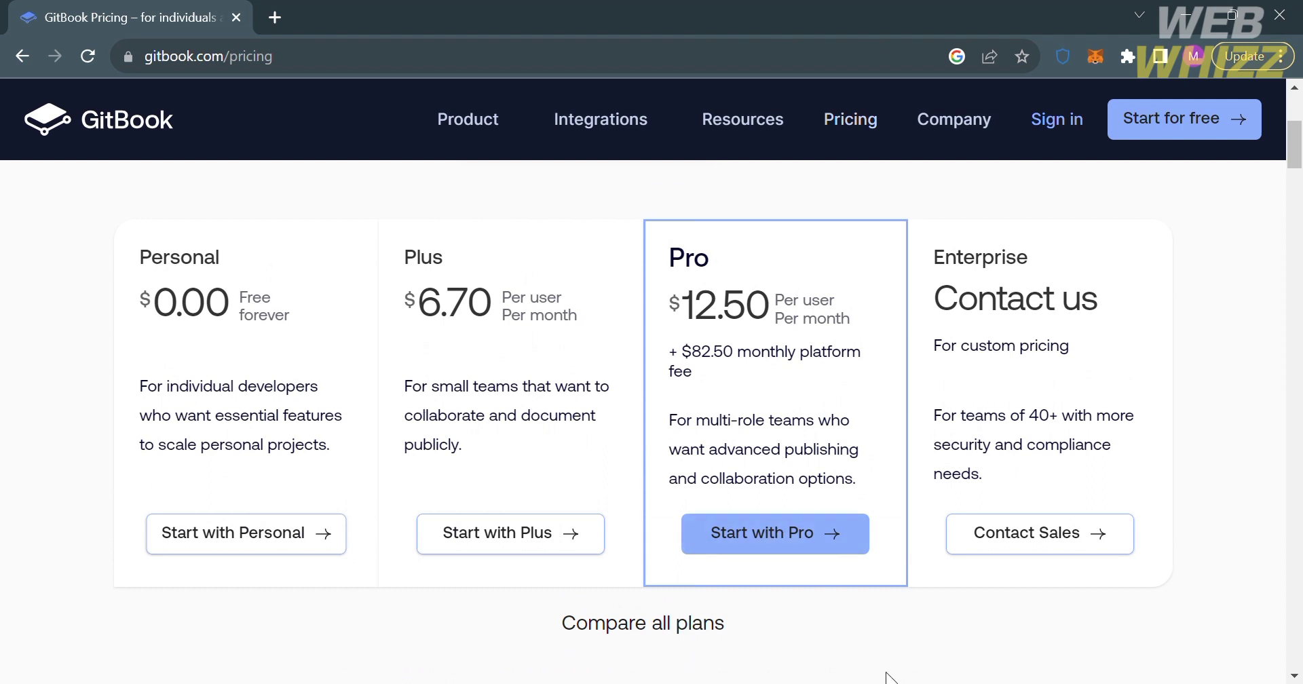
scroll(888, 677, down, 2)
scroll(888, 677, down, 2)
scroll(888, 677, down, 1)
scroll(888, 676, down, 2)
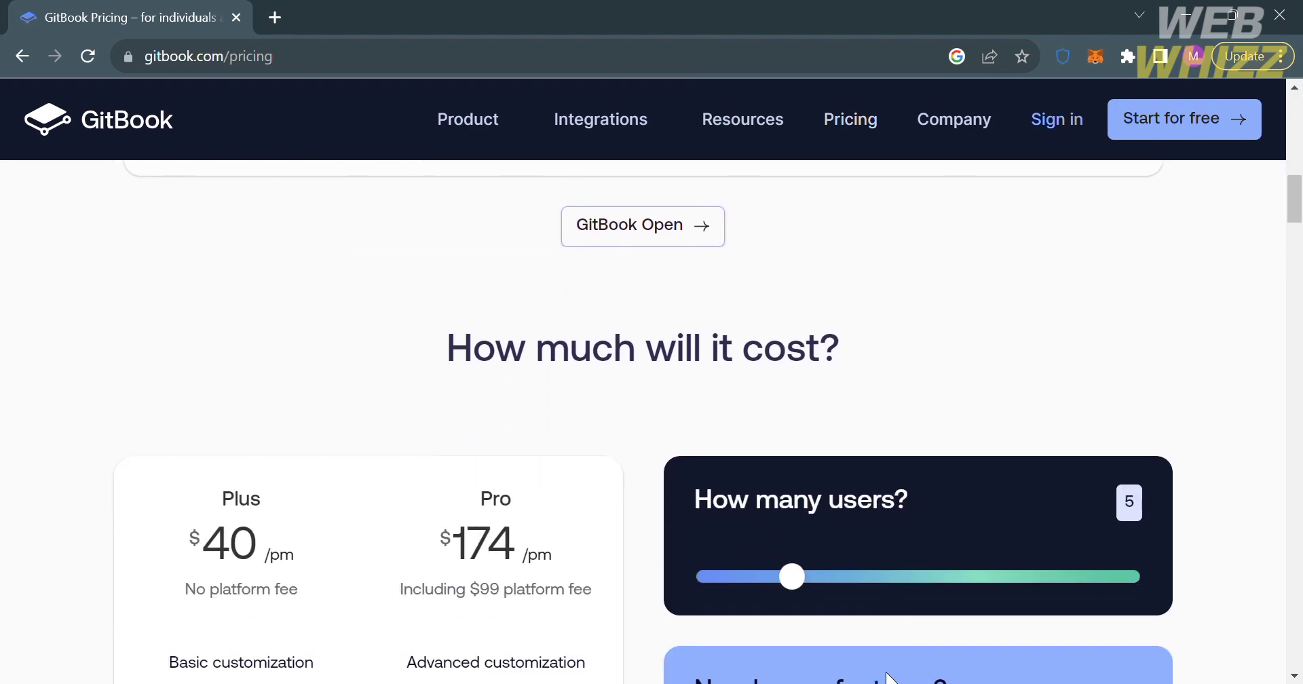
scroll(888, 676, down, 3)
scroll(797, 374, down, 5)
scroll(797, 374, up, 2)
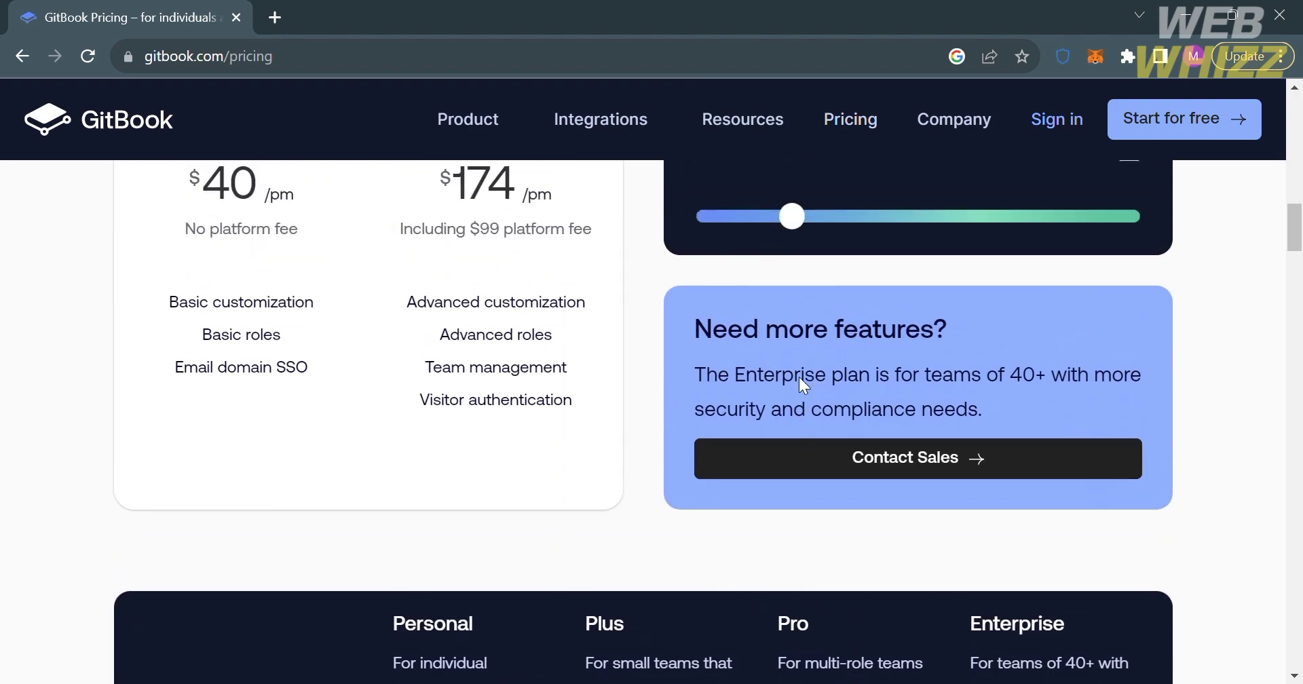
scroll(799, 377, down, 5)
scroll(798, 377, down, 1)
scroll(799, 377, up, 7)
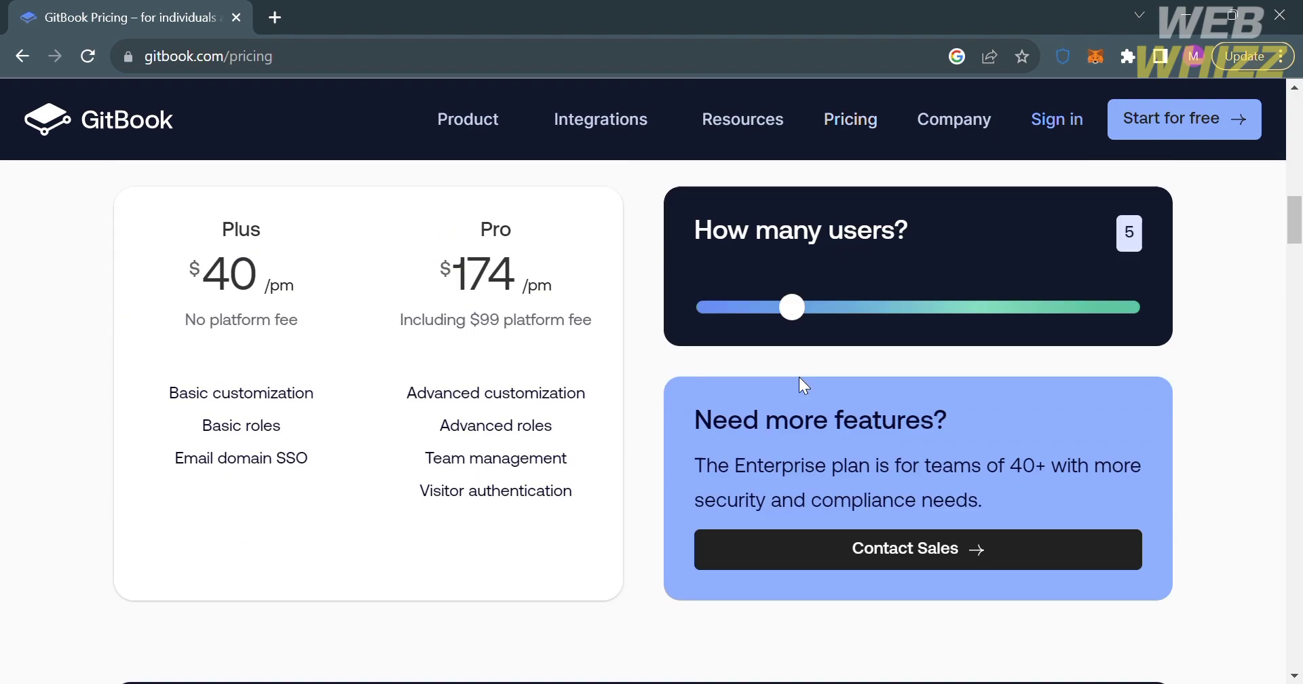
scroll(799, 377, up, 8)
scroll(798, 374, up, 1)
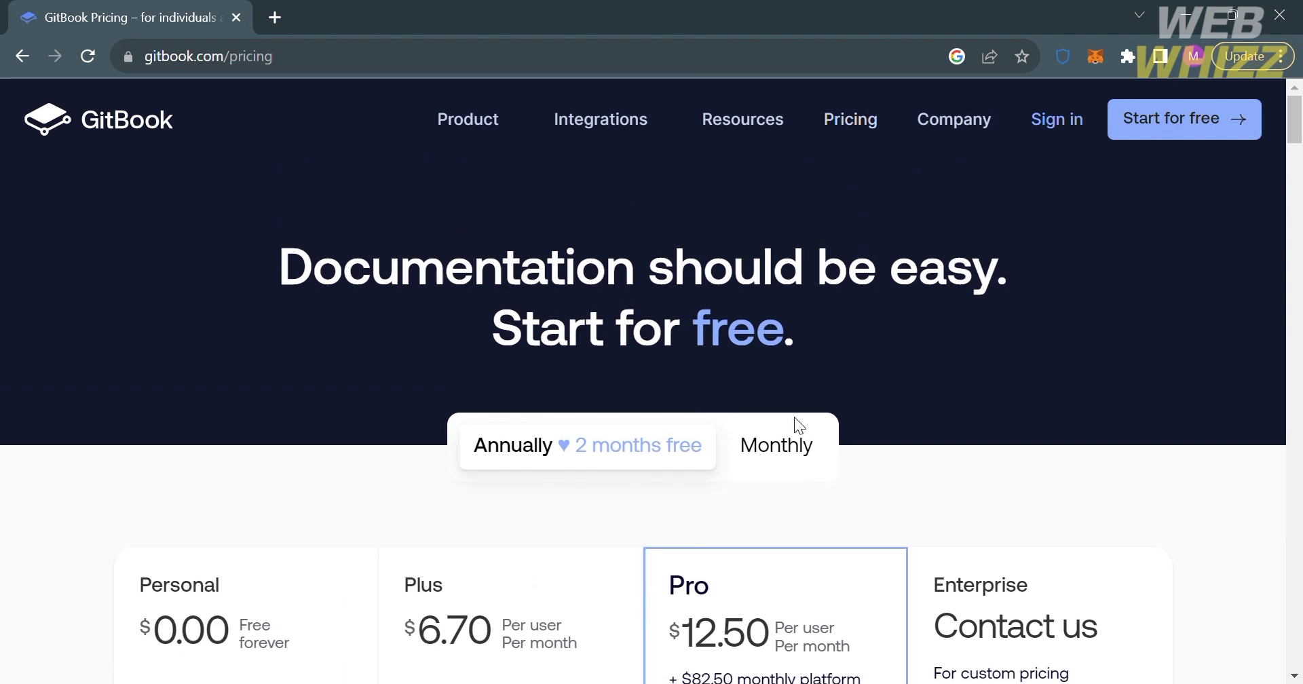
Start a free GitBook account and continue the sign-up with Google
click(1191, 143)
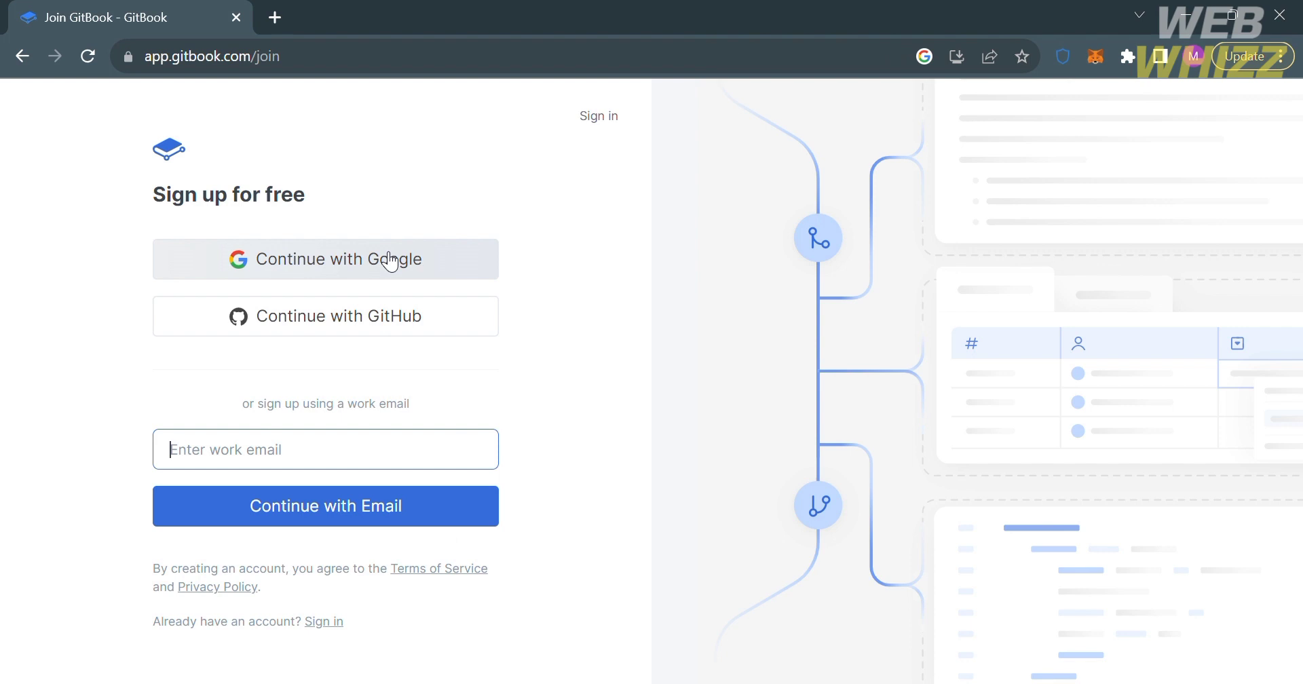
click(390, 261)
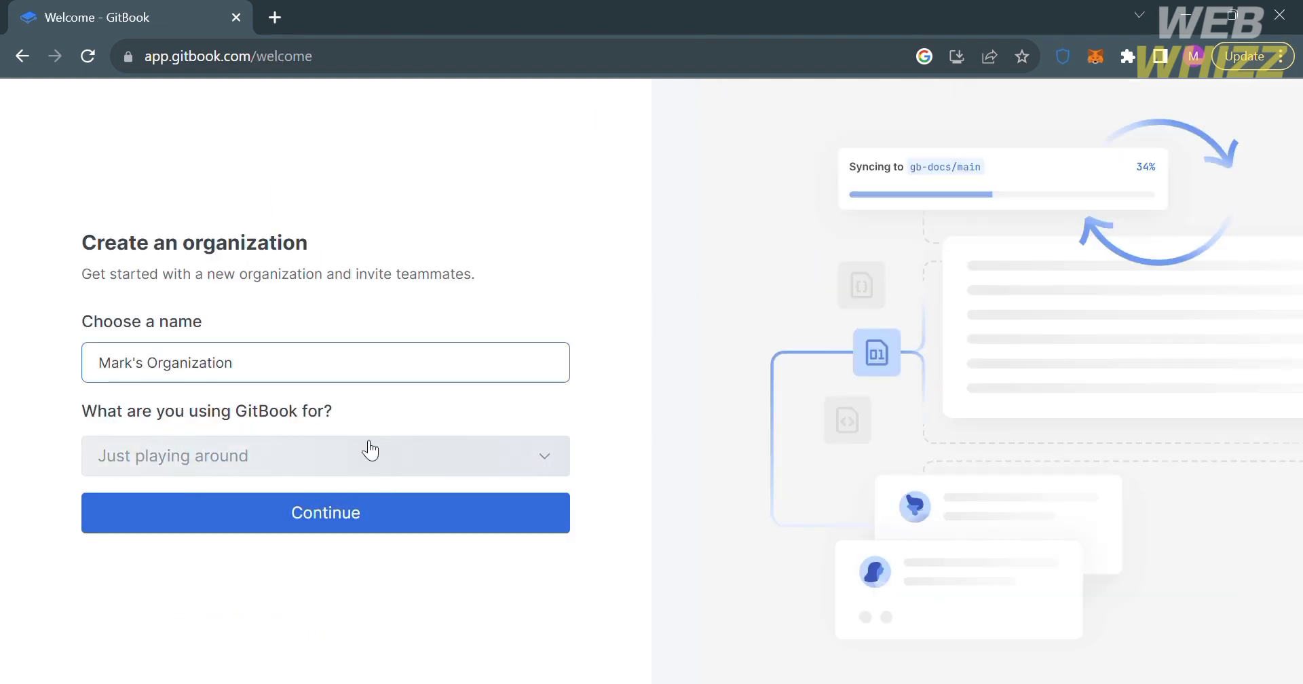
Choose Knowledge Base as the organization's intended use and continue the setup
click(396, 462)
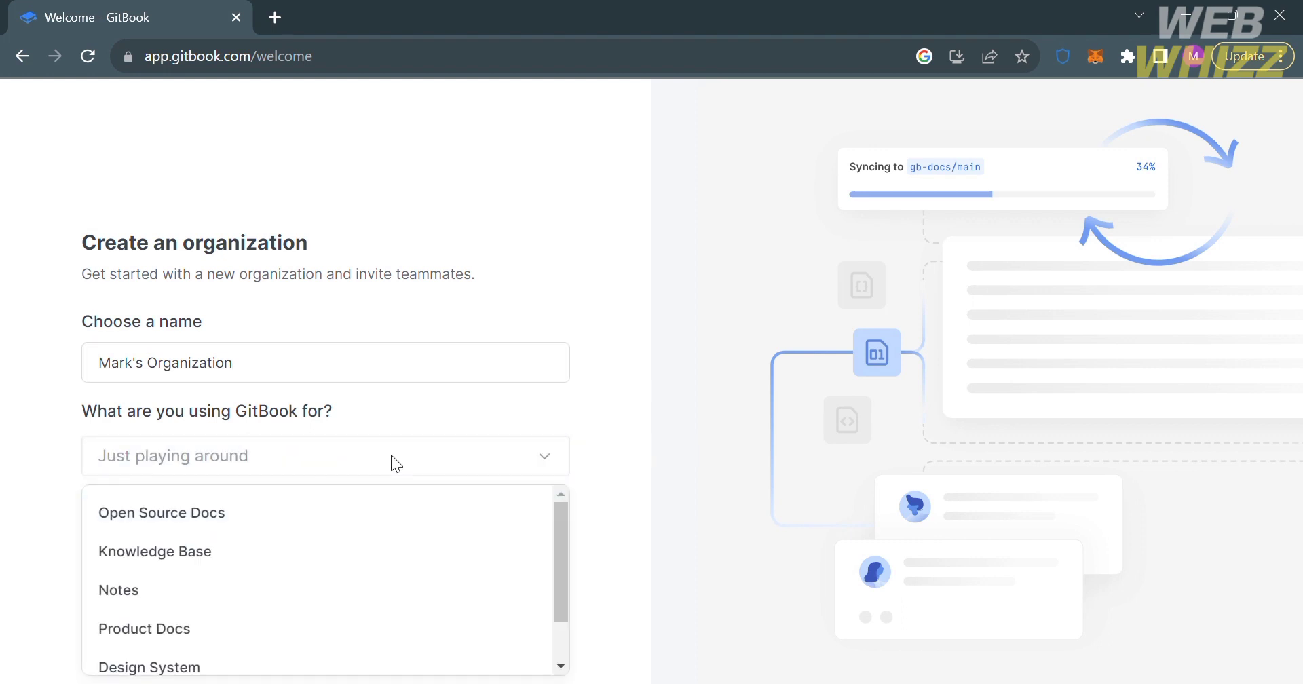
scroll(406, 568, down, 1)
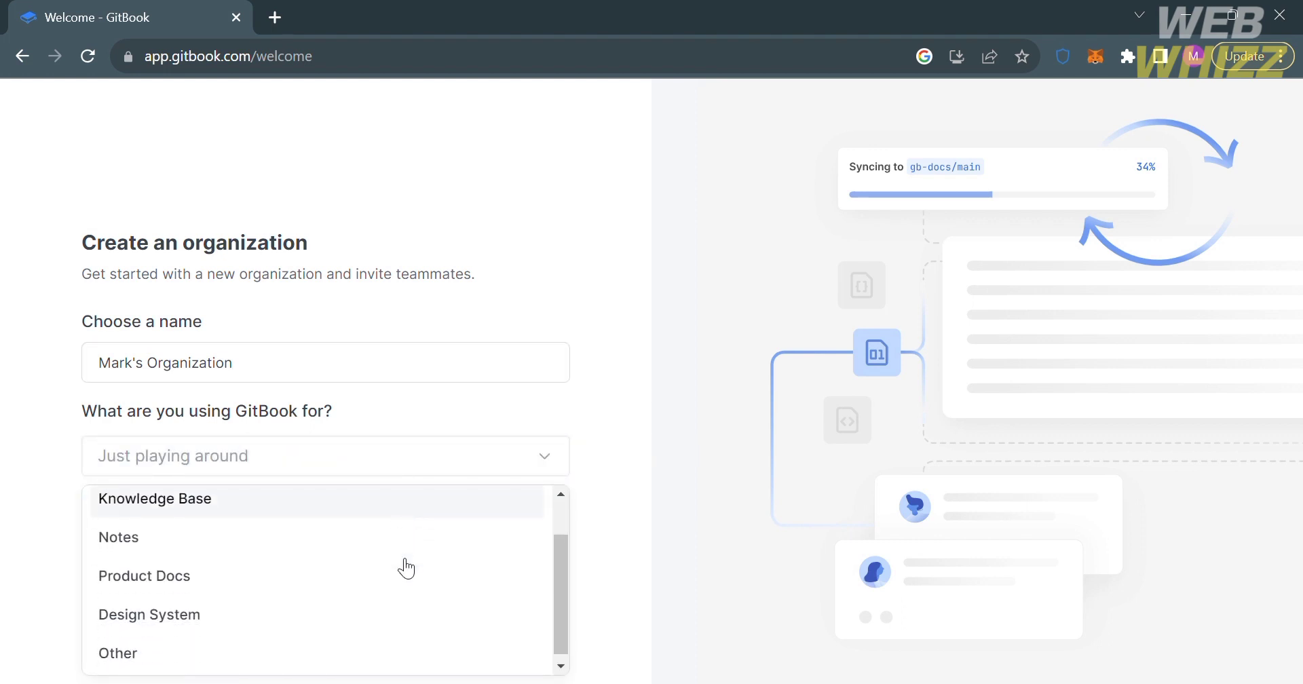
click(248, 502)
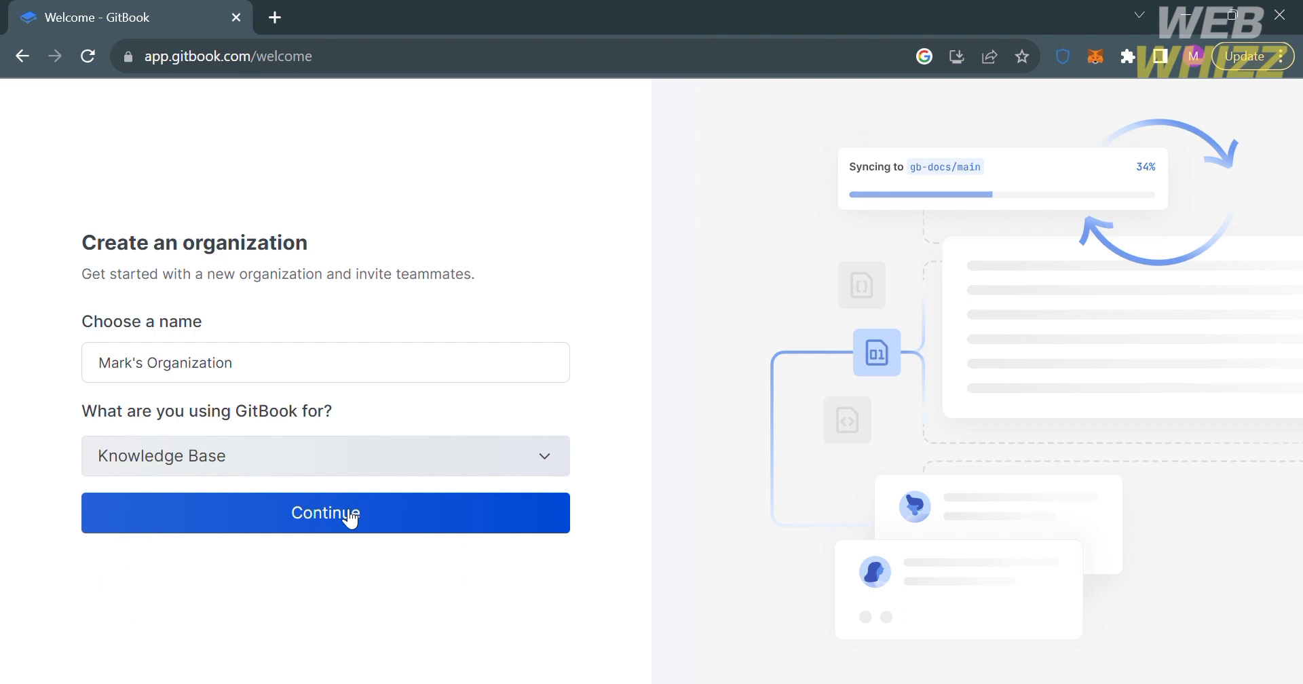
click(351, 515)
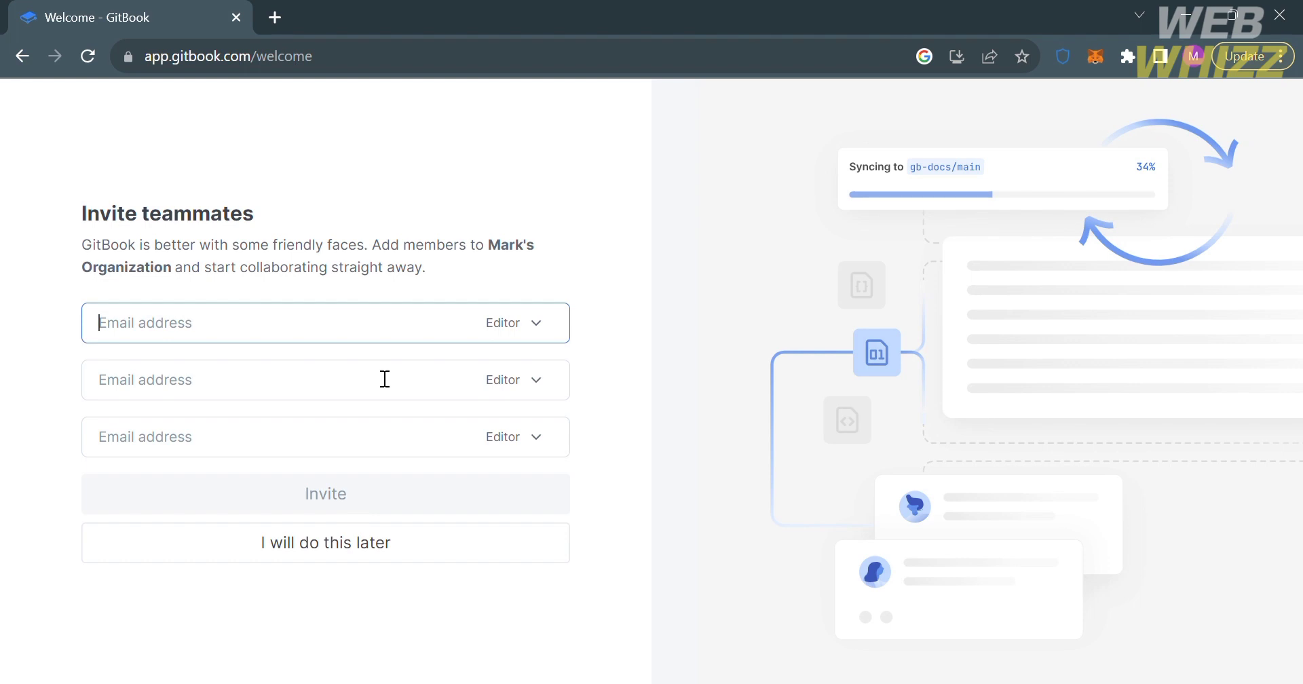
click(532, 382)
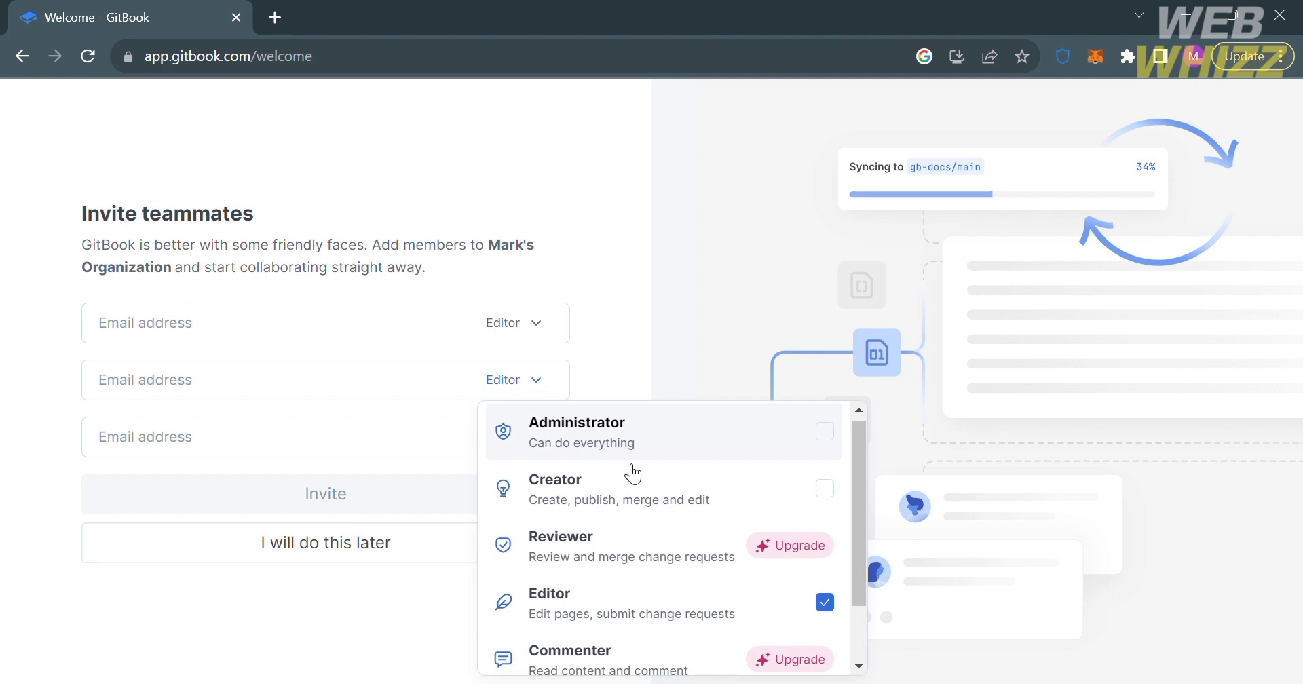
scroll(632, 472, down, 2)
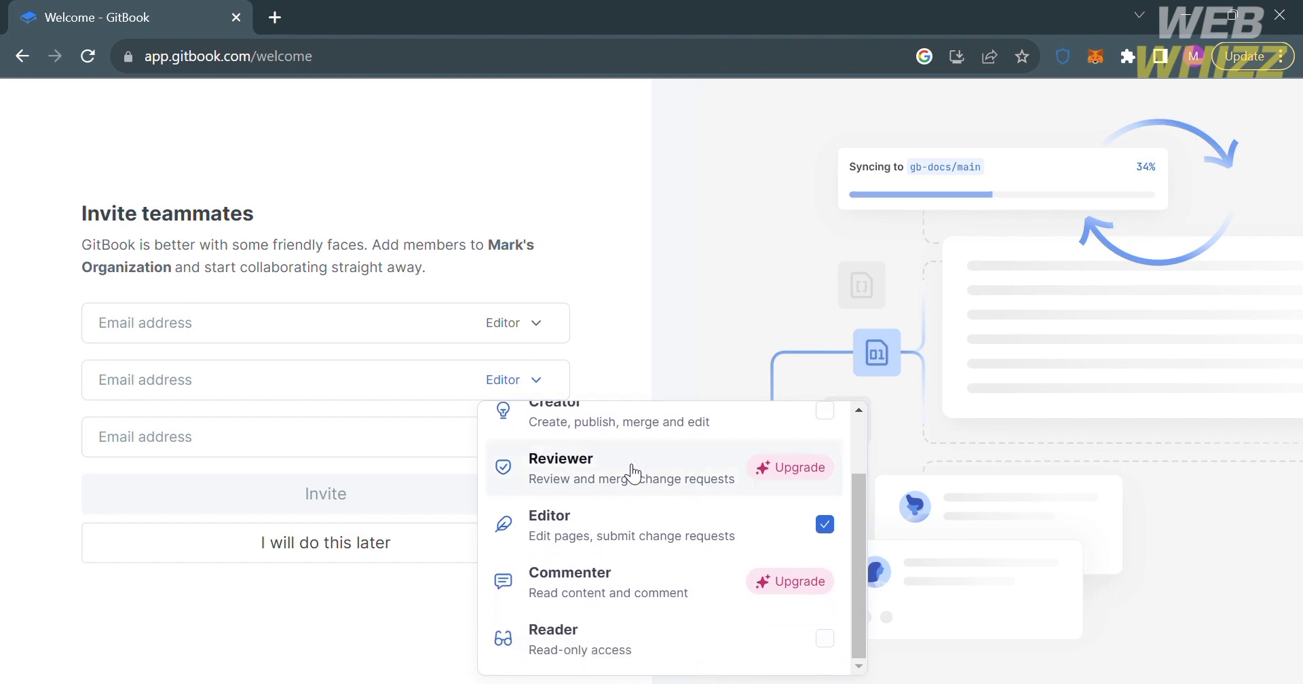
click(650, 357)
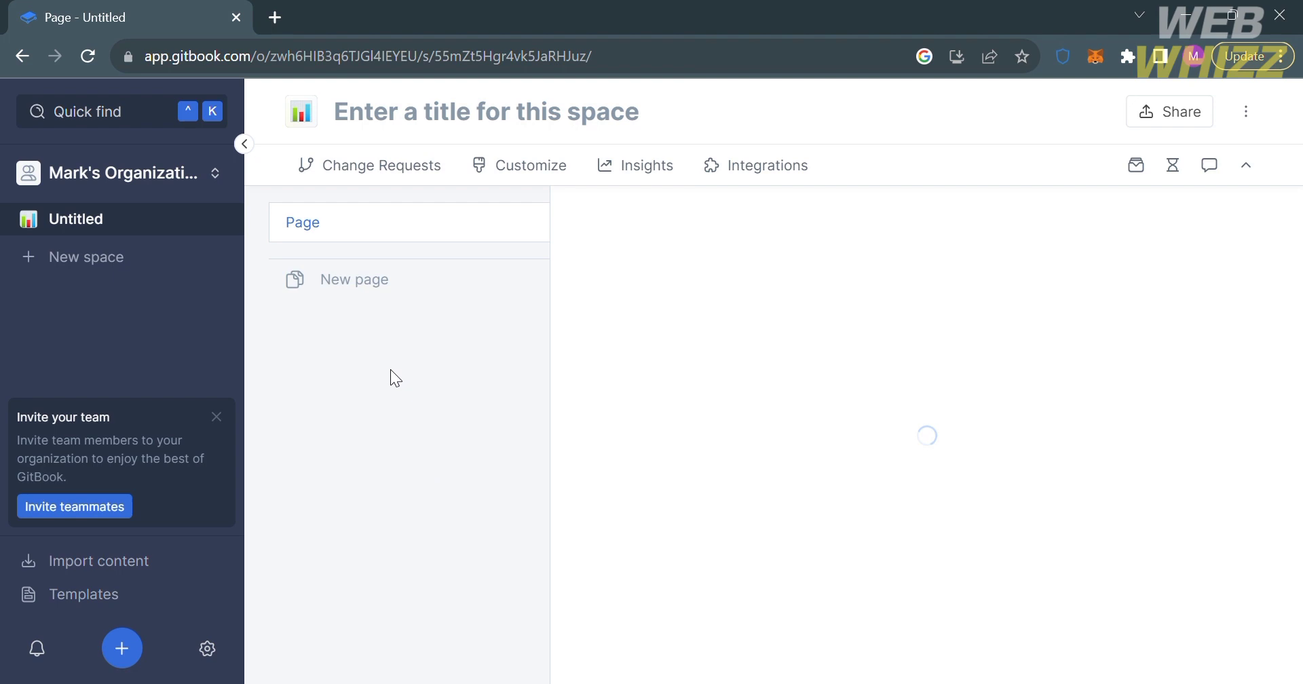
Focus the empty page body, then the Page title field for editing
click(765, 353)
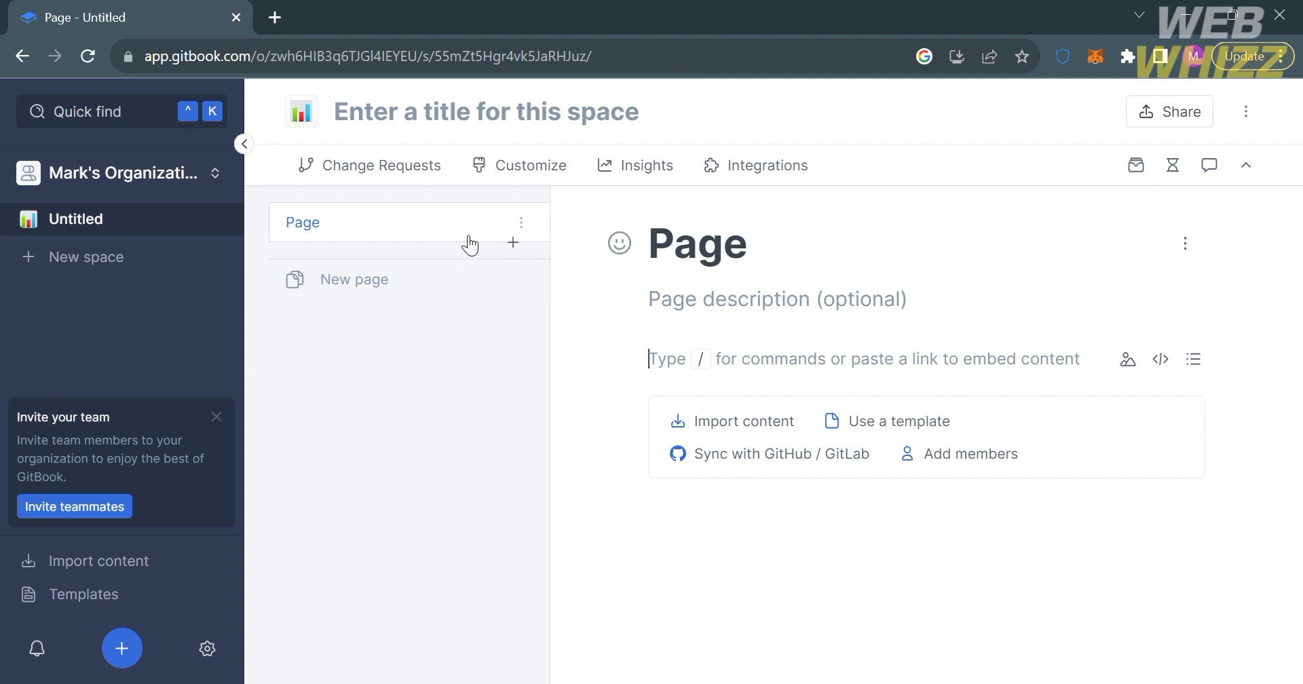
click(758, 253)
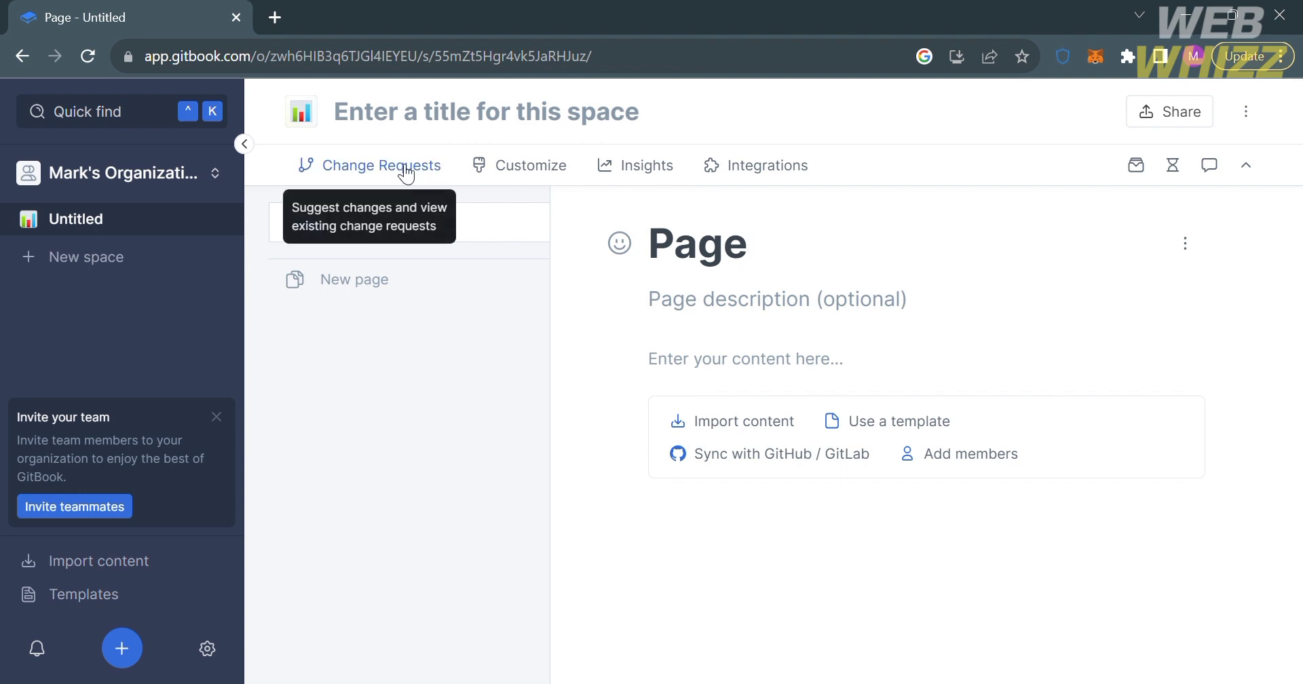
click(405, 168)
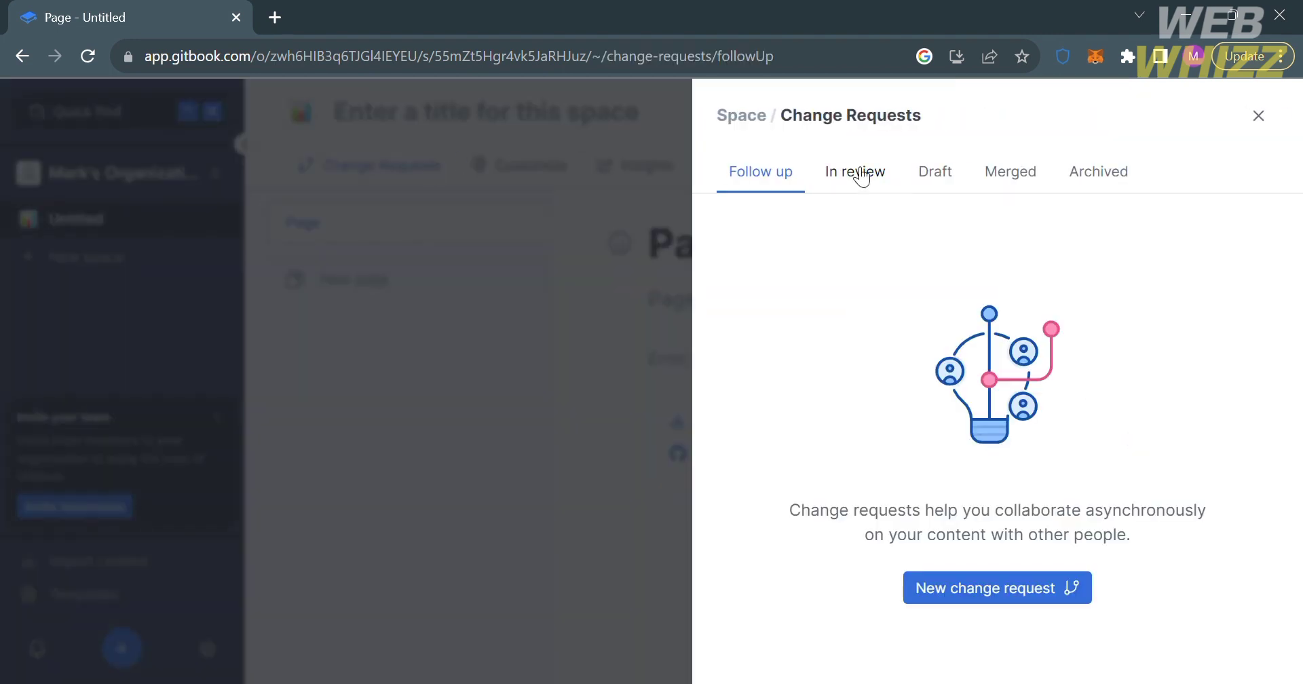
click(858, 173)
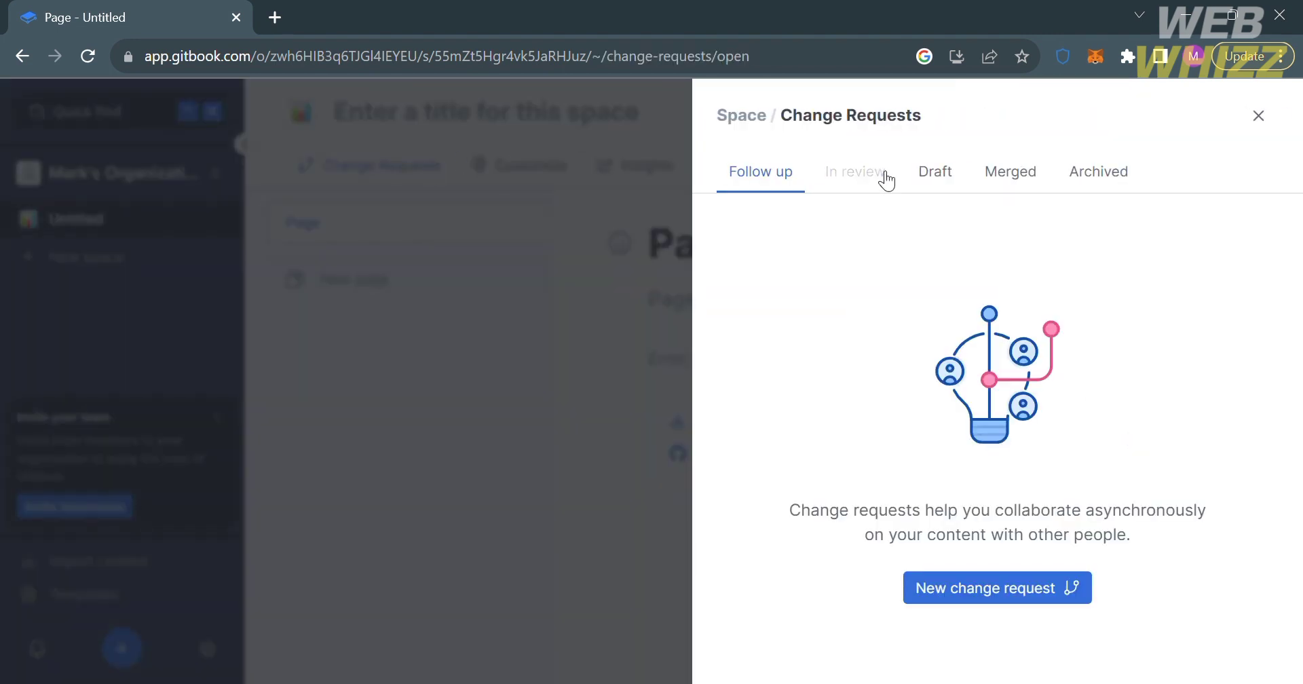
click(941, 177)
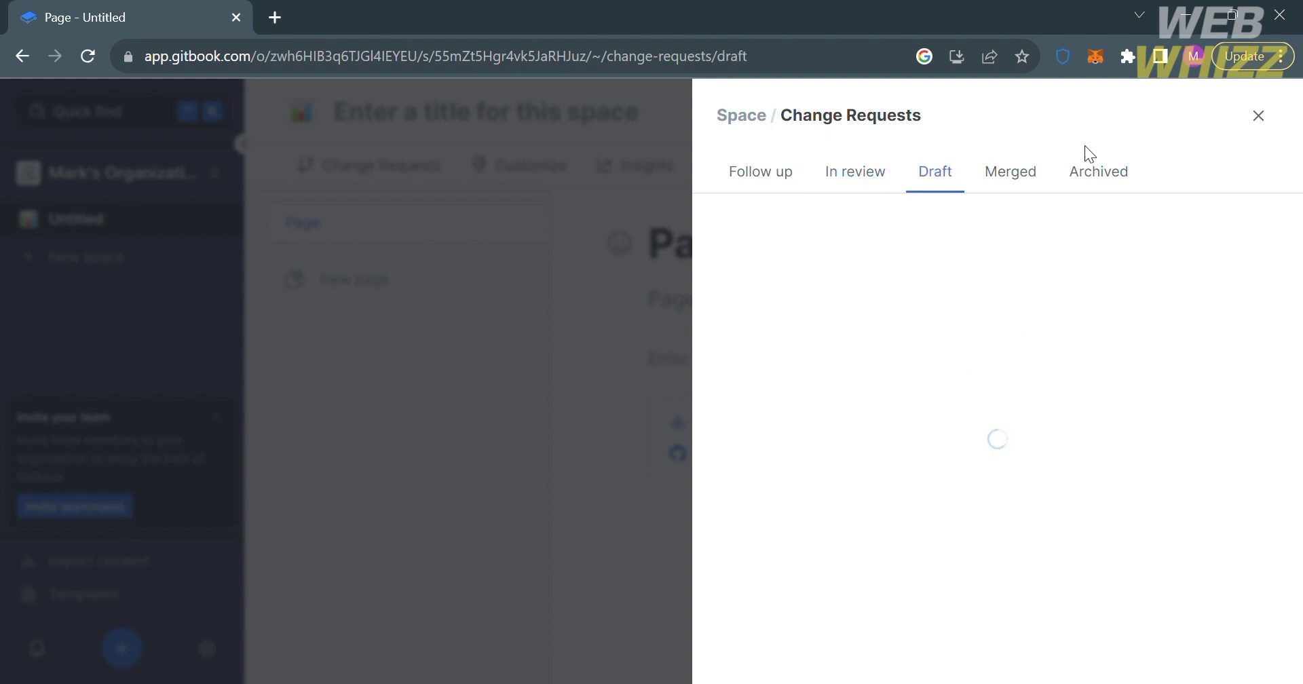
click(509, 389)
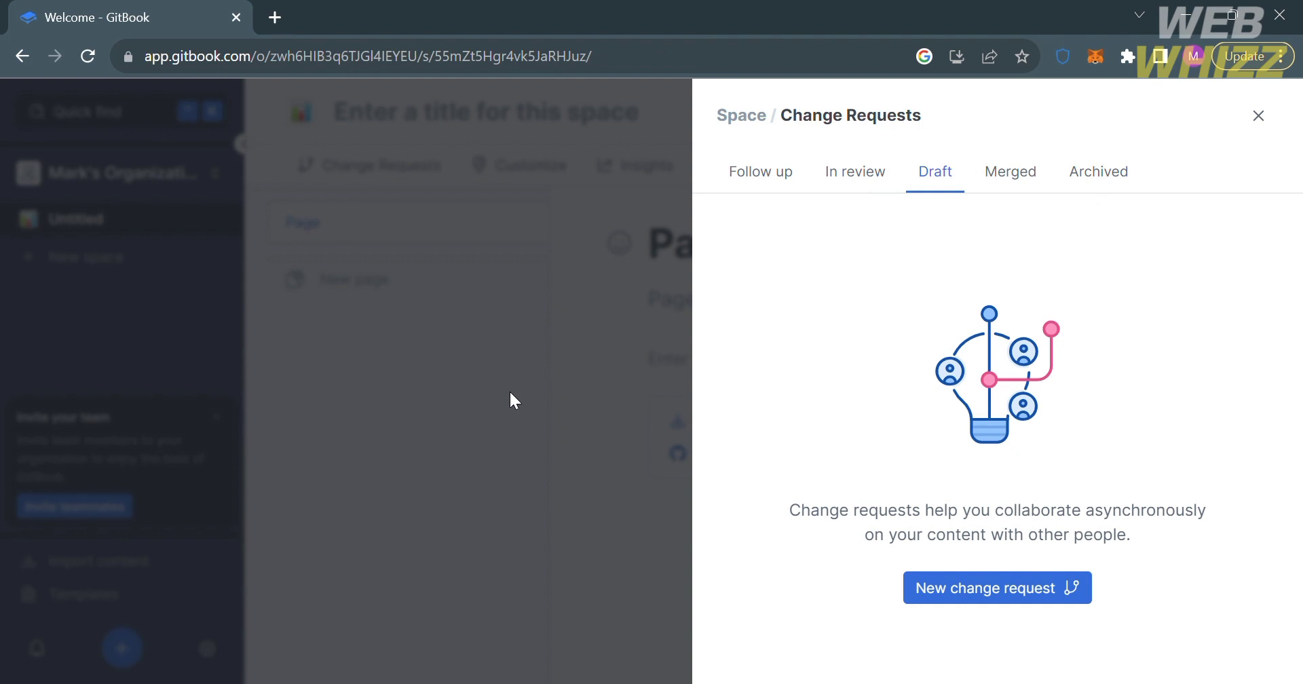
click(508, 390)
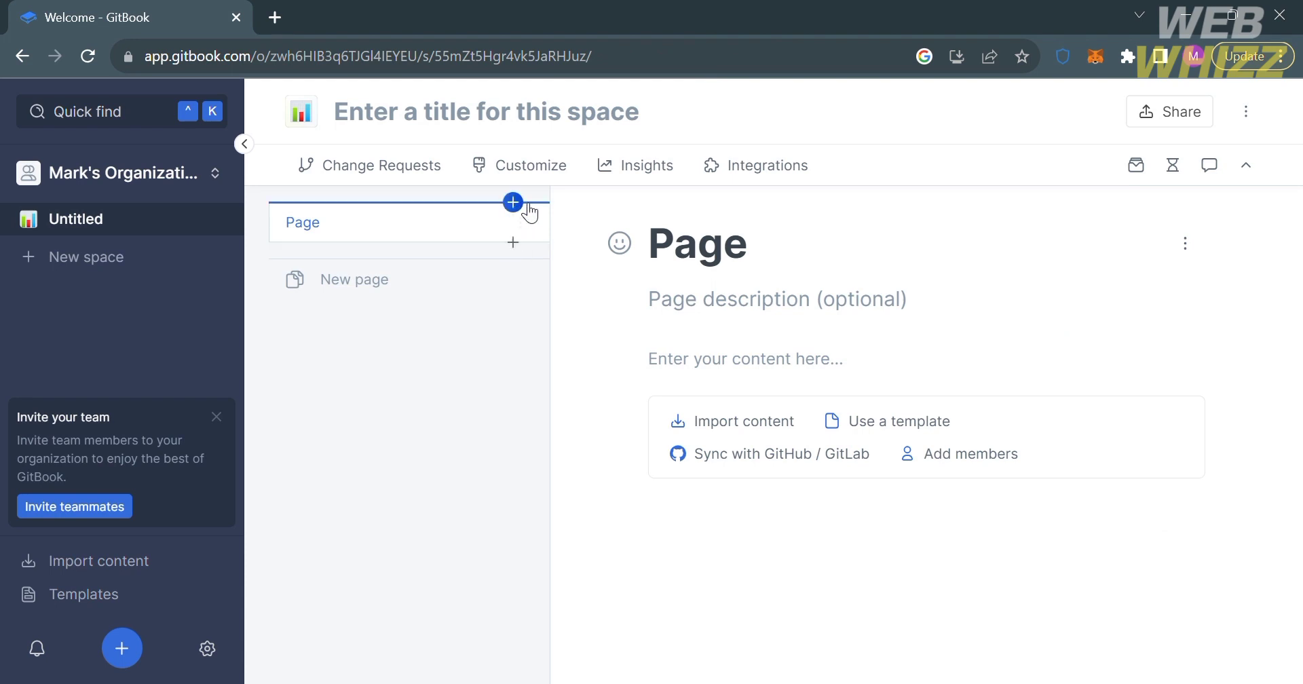
click(531, 169)
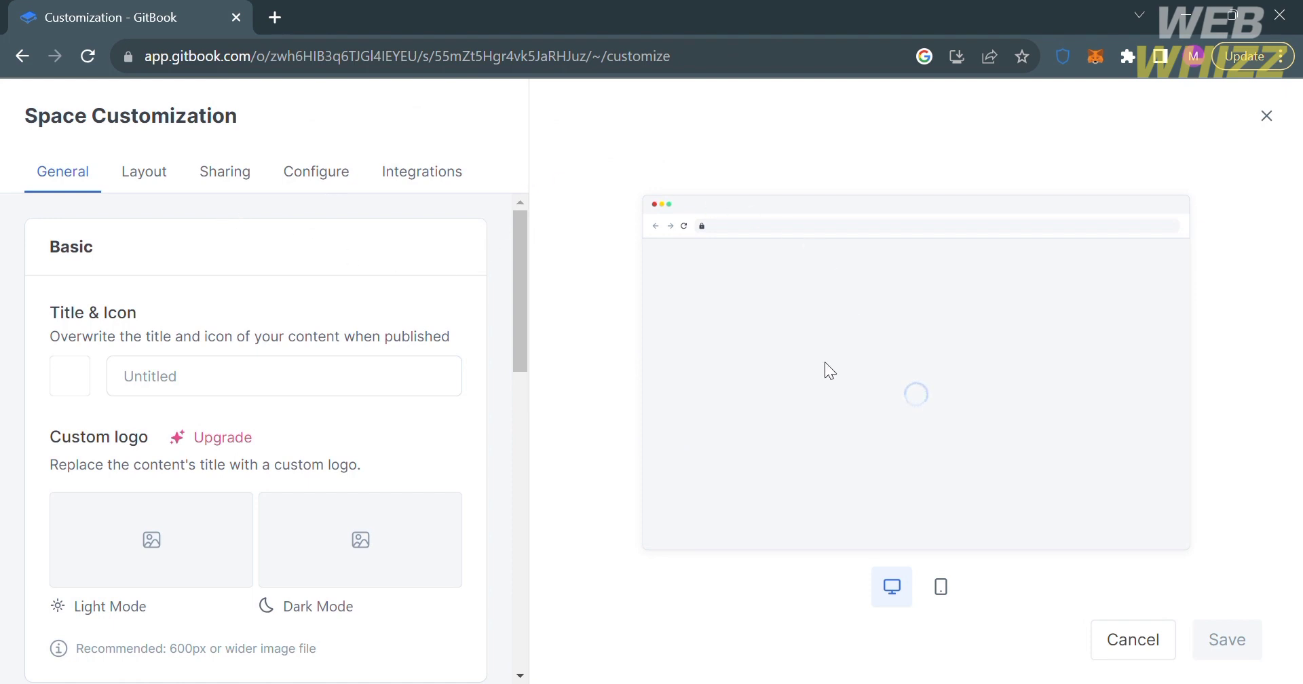
scroll(143, 401, down, 1)
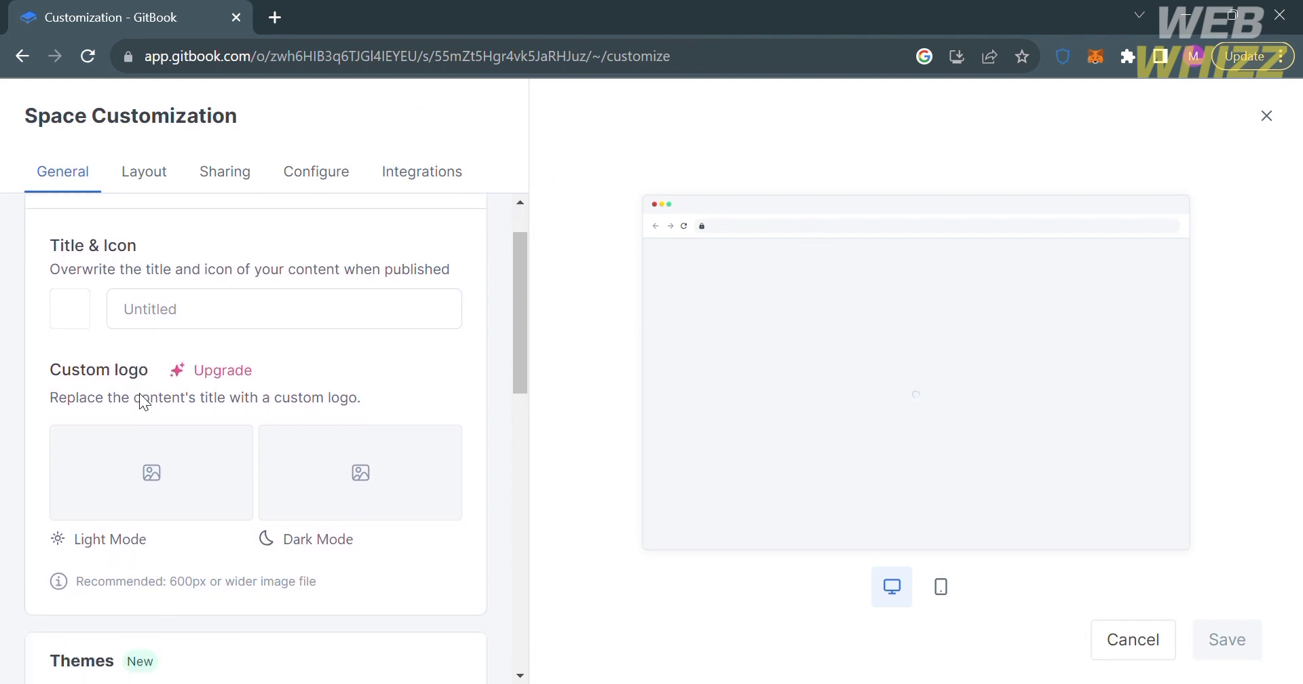
click(165, 294)
text(Sa)
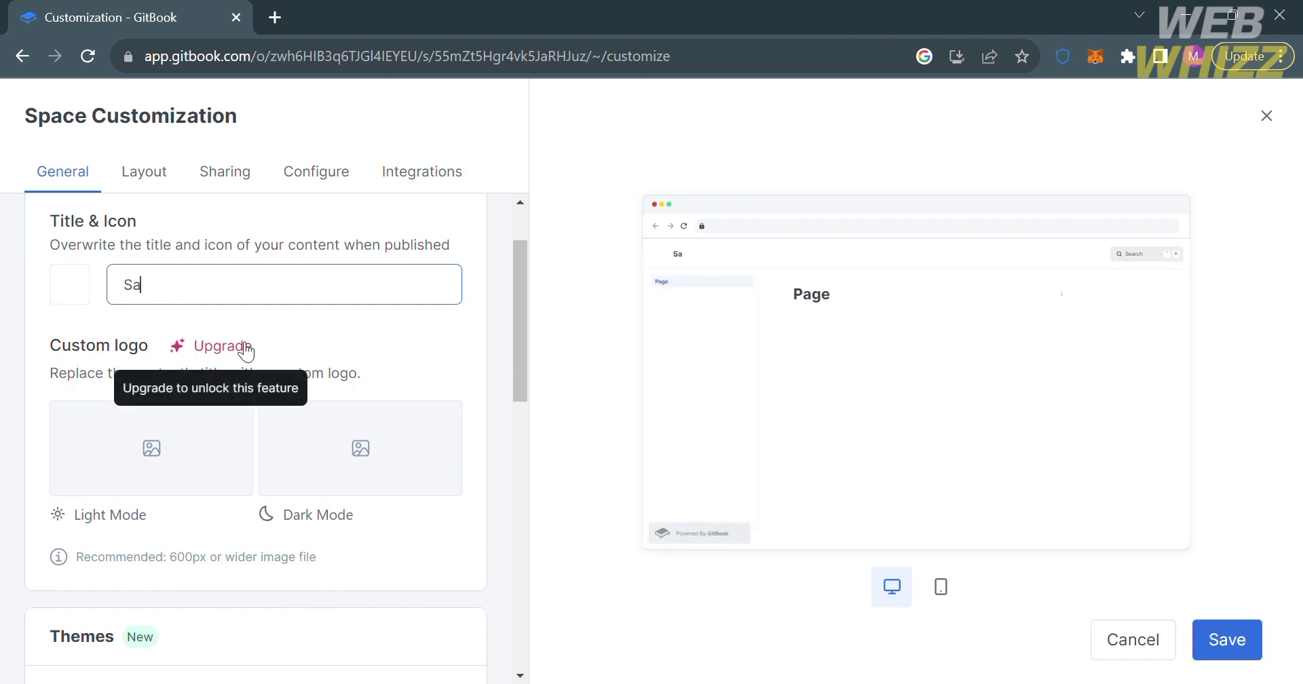
text(mple)
scroll(246, 349, down, 1)
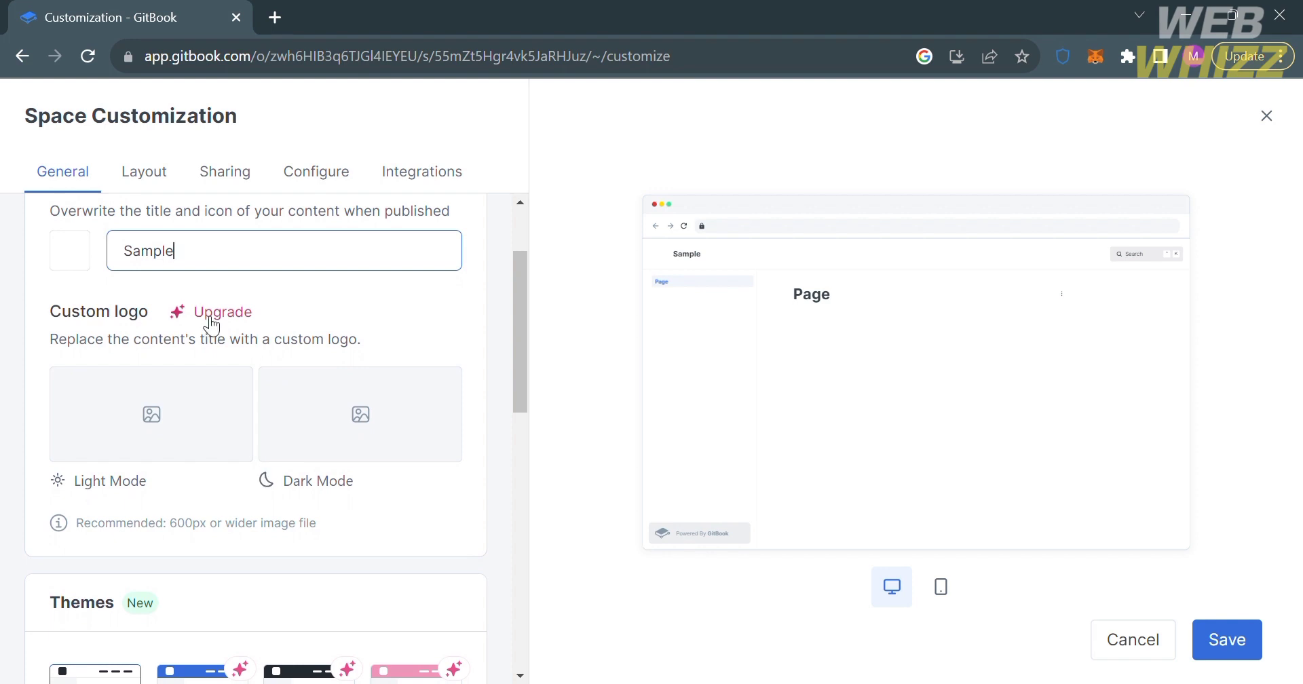
scroll(301, 475, down, 1)
scroll(299, 469, down, 1)
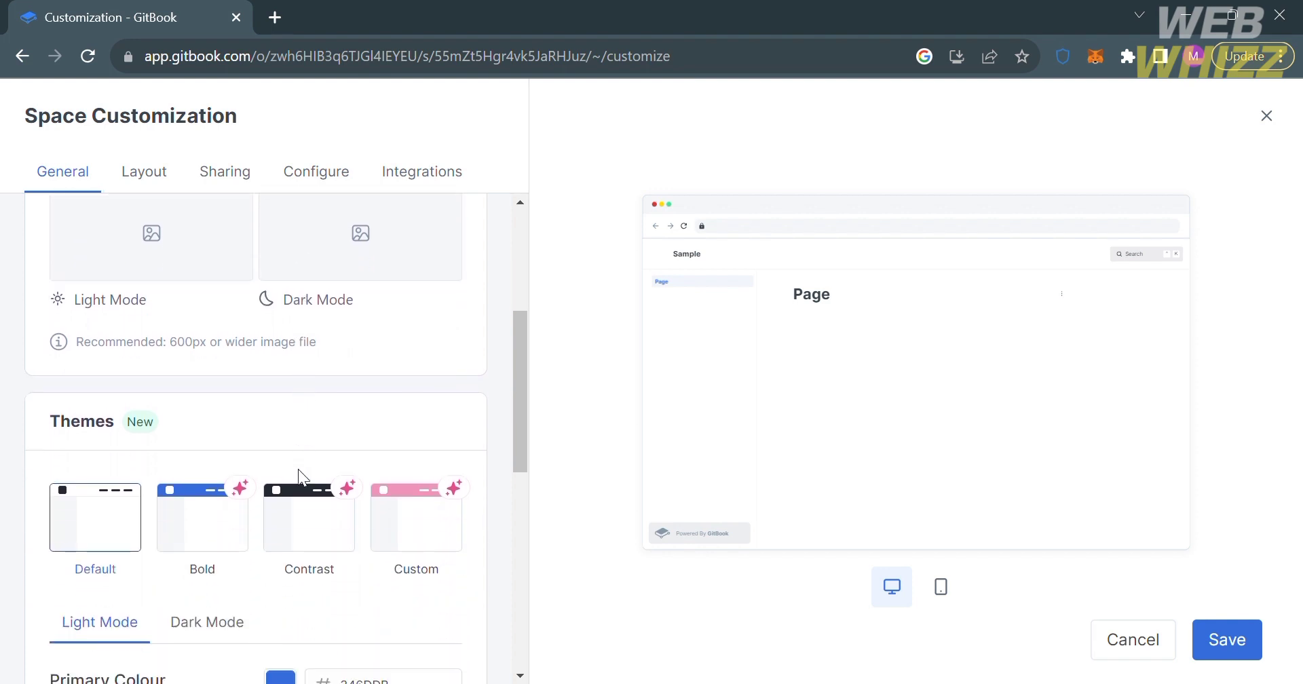
scroll(299, 469, up, 2)
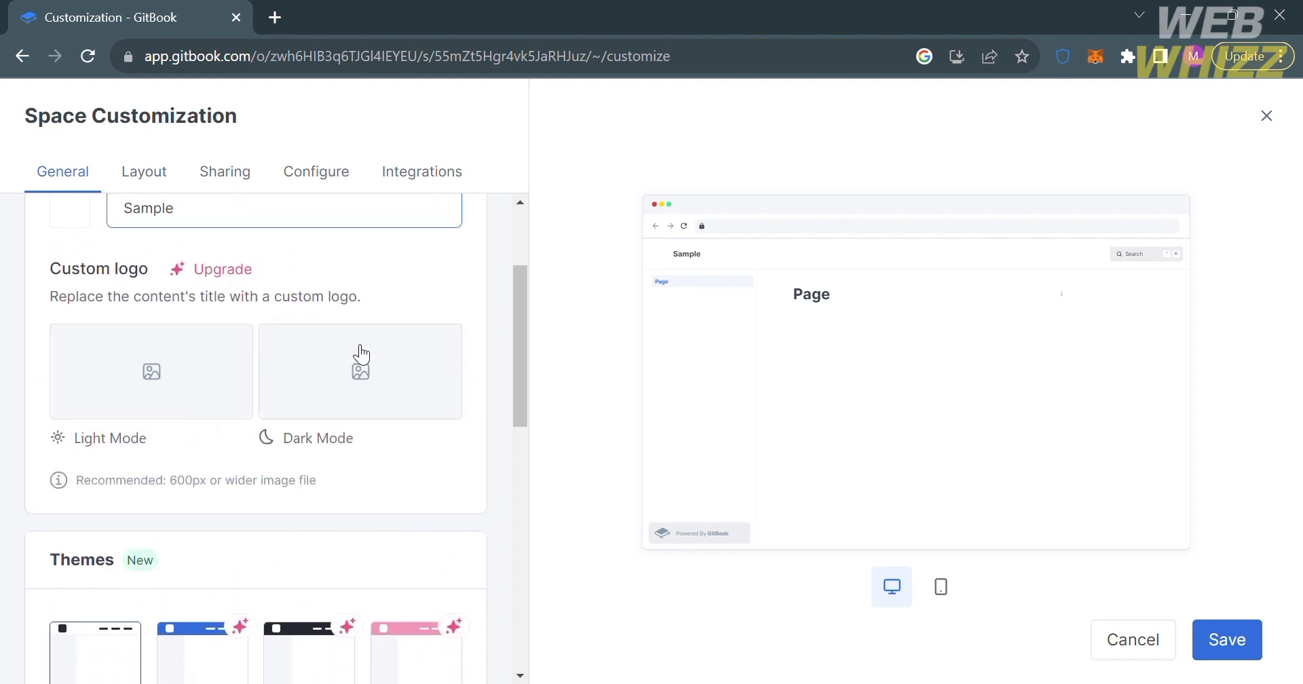
scroll(420, 362, down, 3)
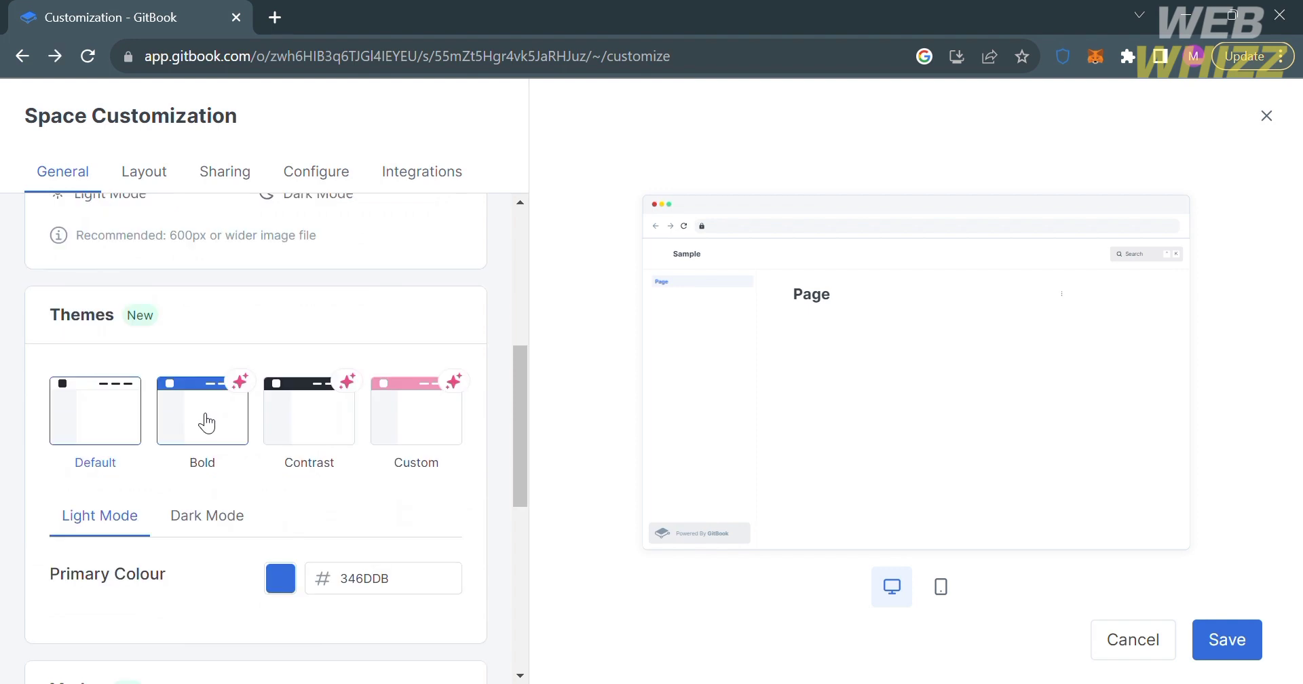
click(207, 422)
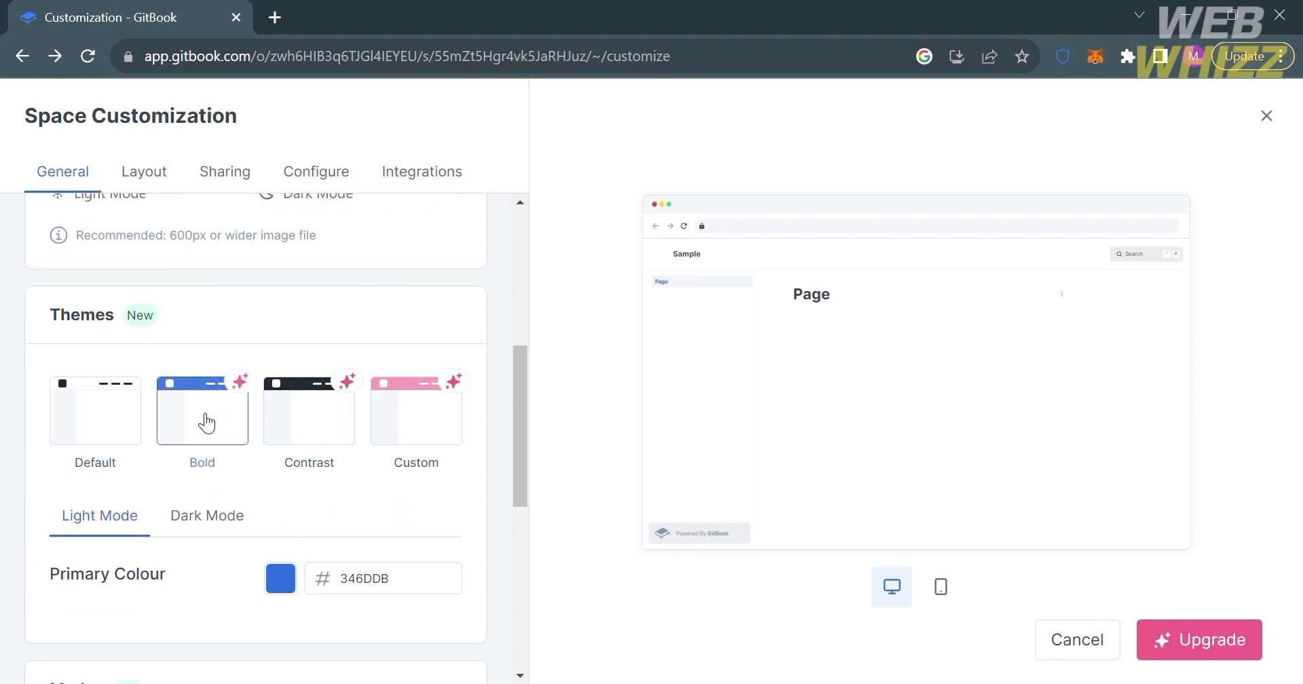
click(317, 418)
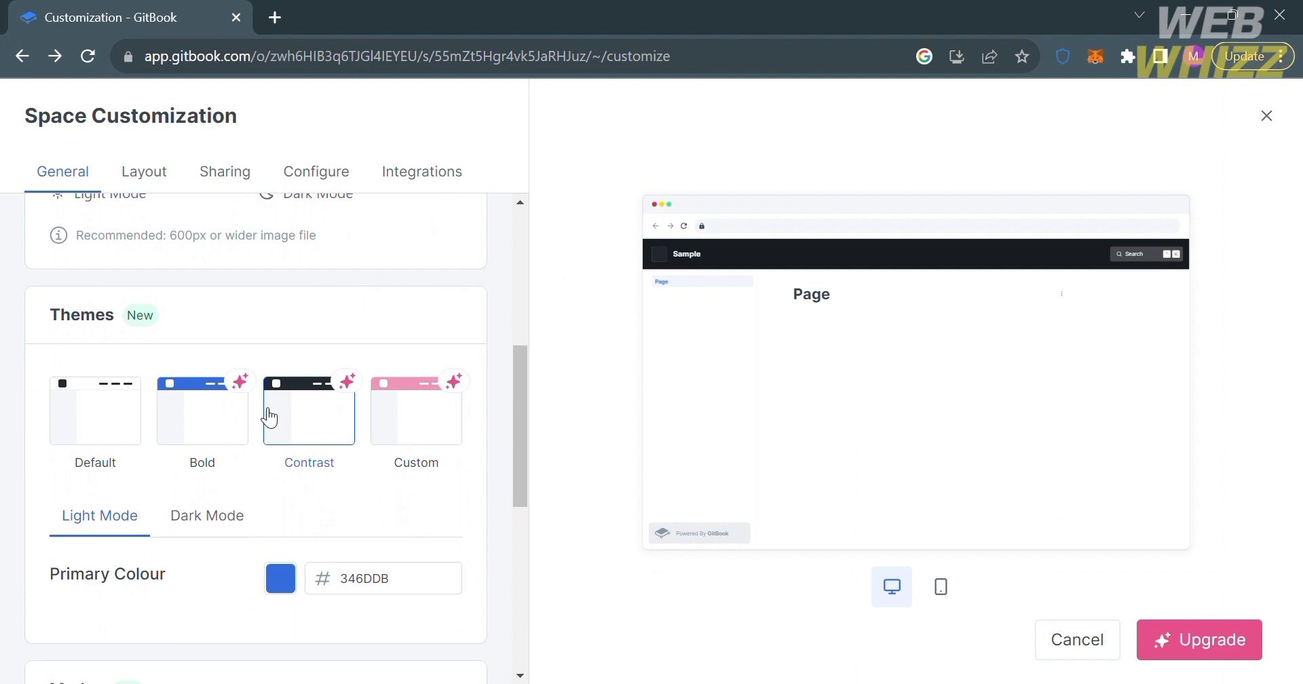
click(219, 412)
scroll(269, 515, down, 2)
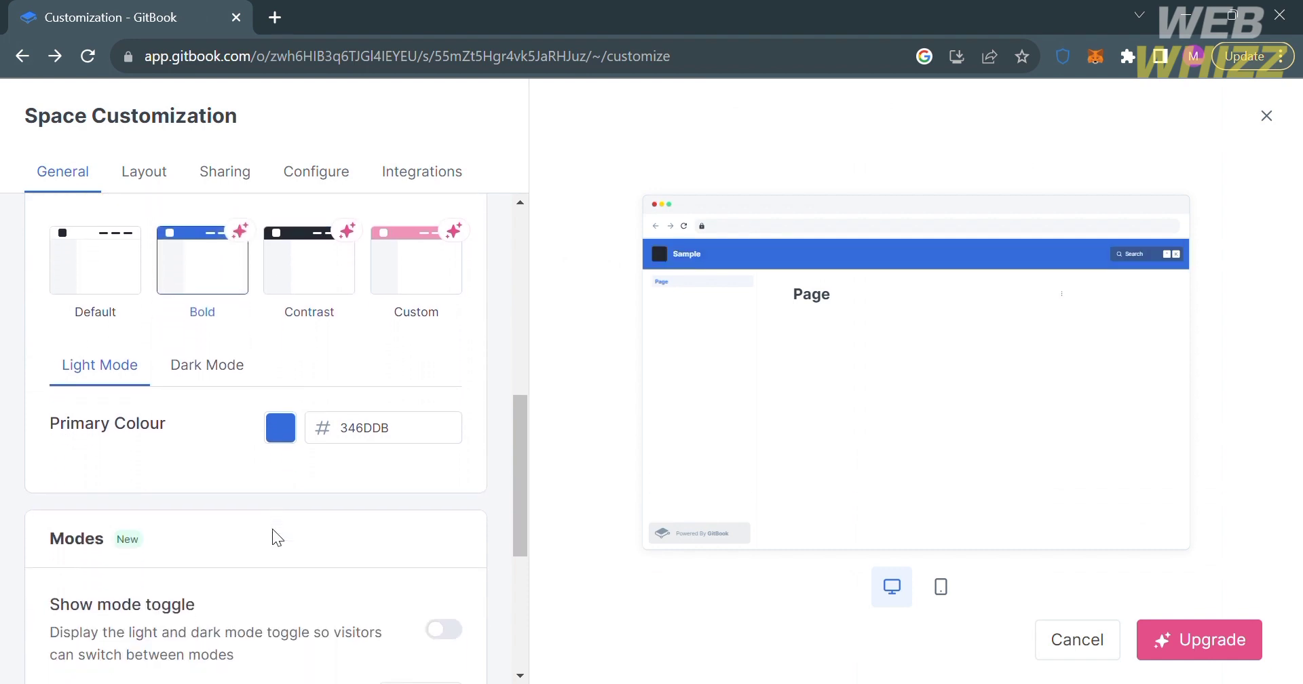
click(215, 365)
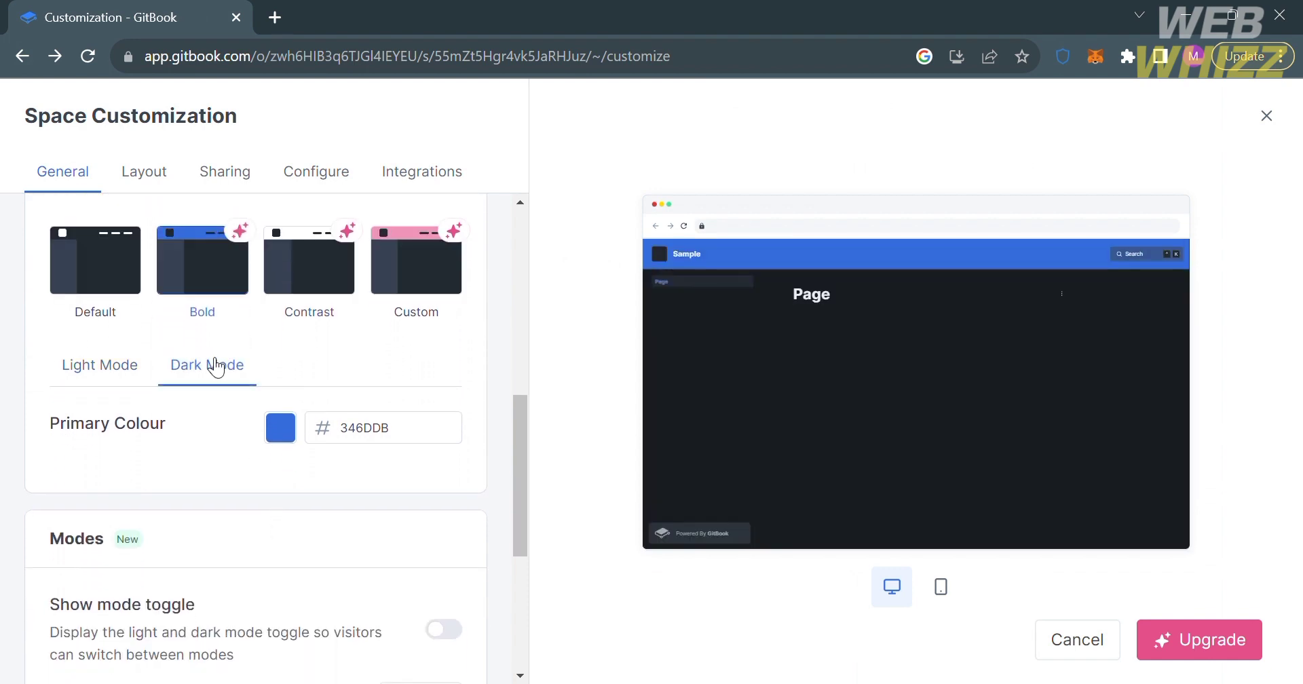
click(99, 364)
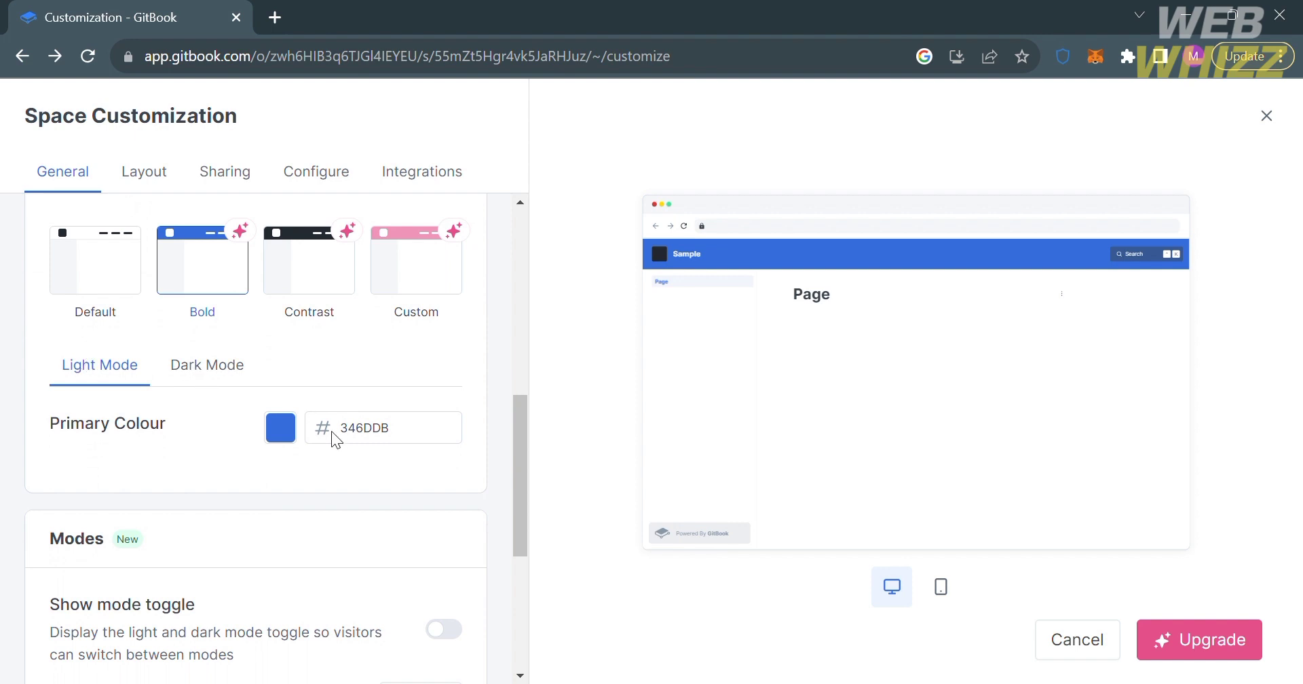
scroll(326, 496, down, 2)
scroll(325, 495, down, 2)
scroll(326, 496, down, 2)
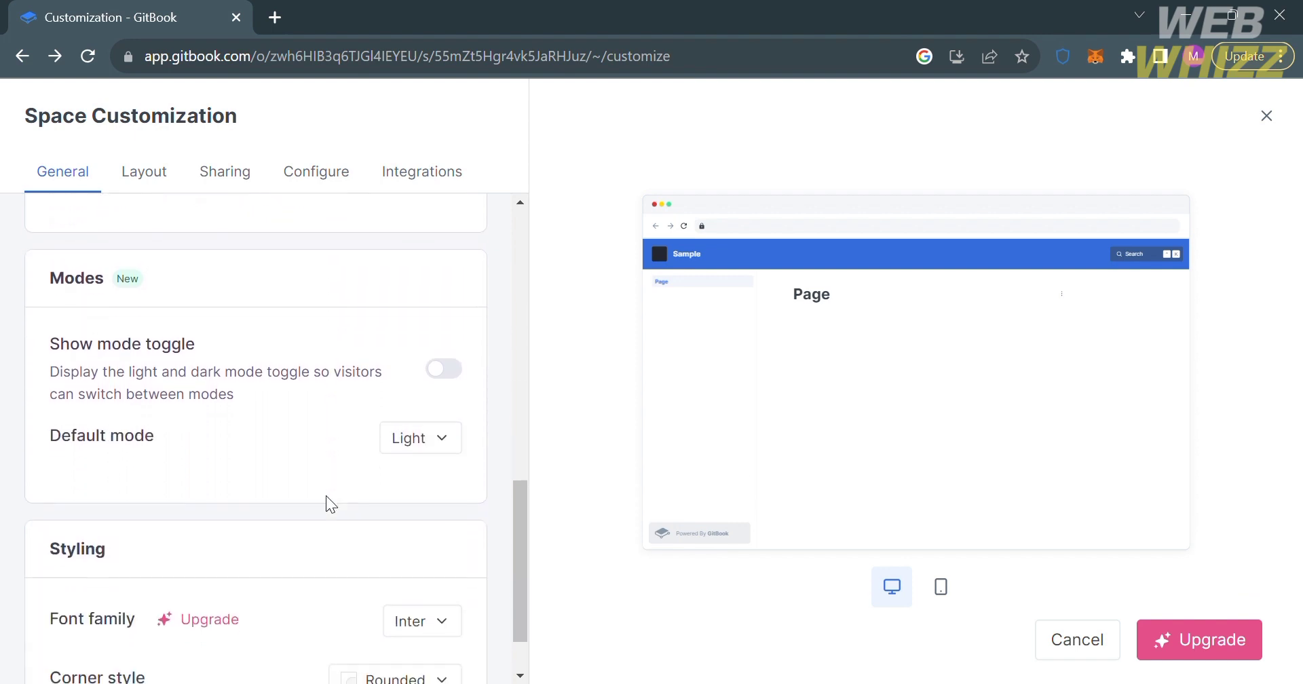
scroll(325, 496, down, 1)
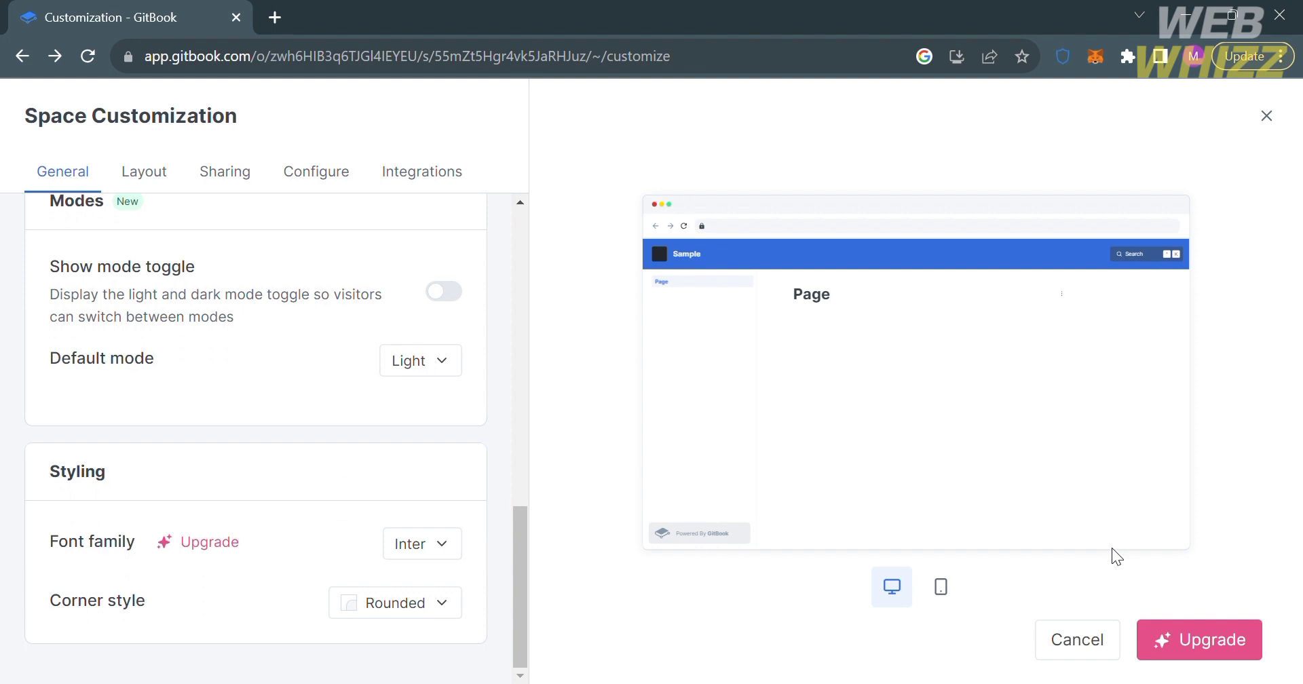
Review the space's traffic and search insights, then close them
click(1266, 115)
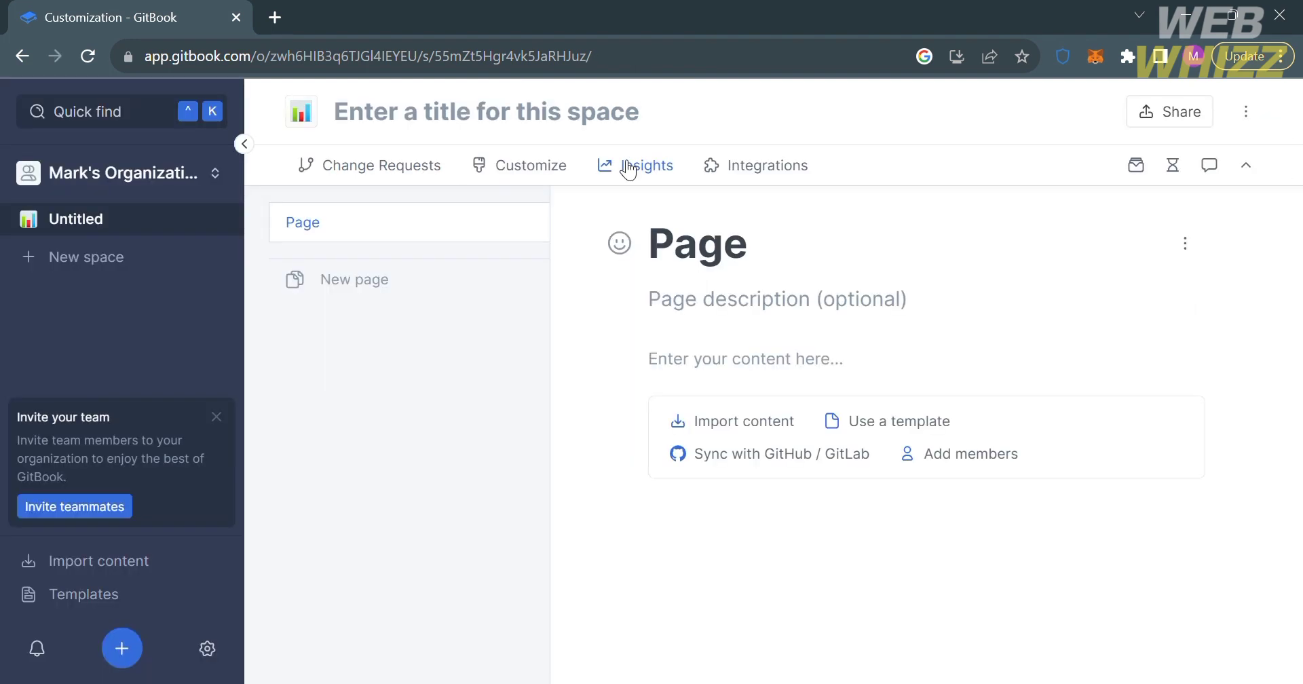
click(628, 168)
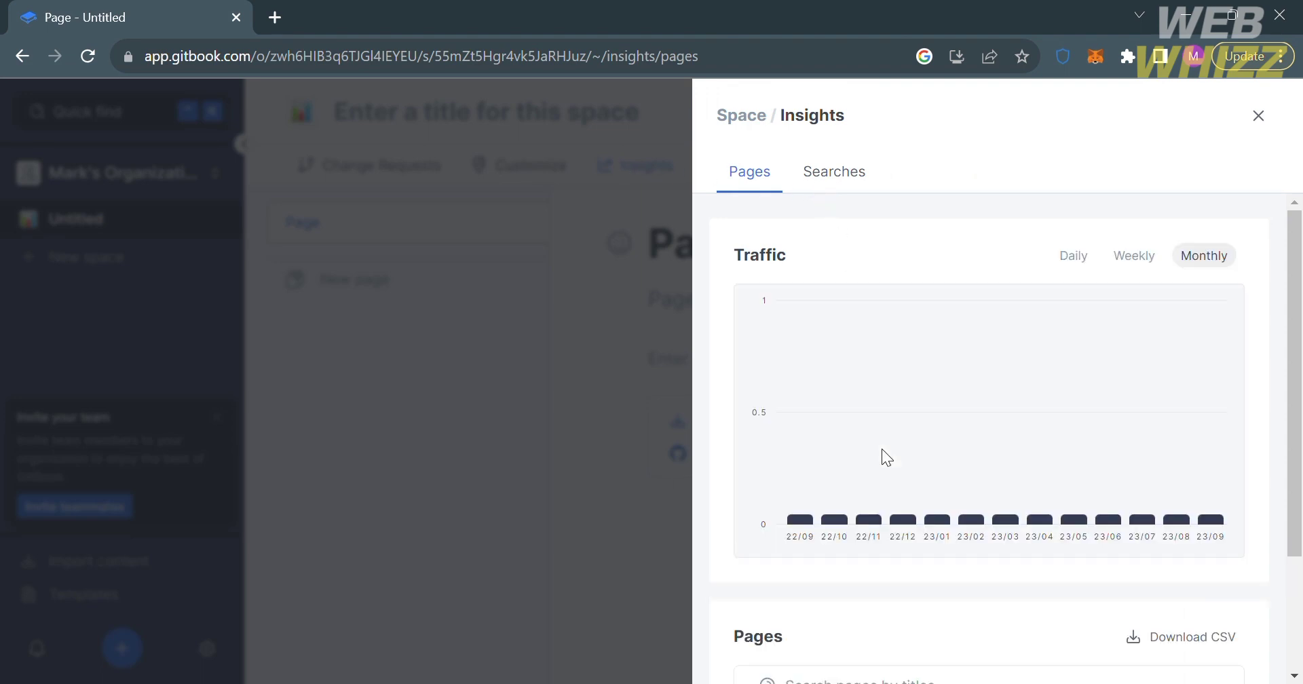
scroll(882, 449, down, 1)
scroll(881, 449, down, 1)
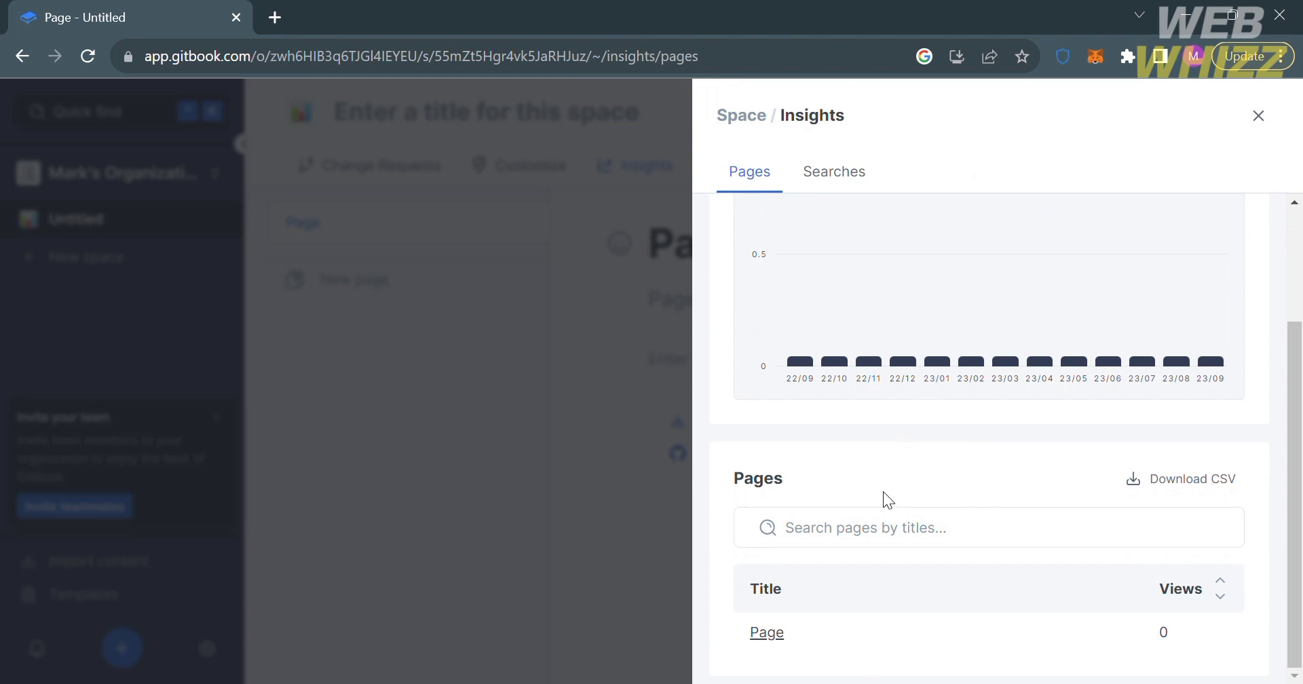
scroll(878, 444, up, 2)
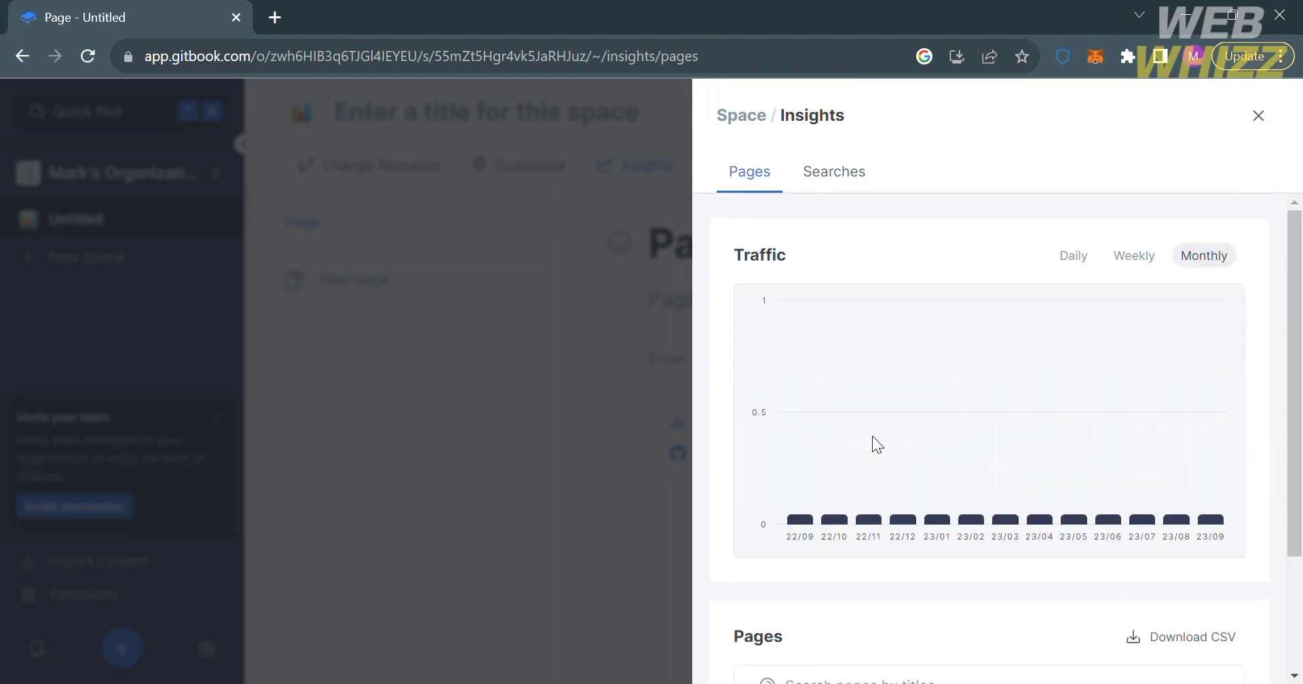
click(834, 171)
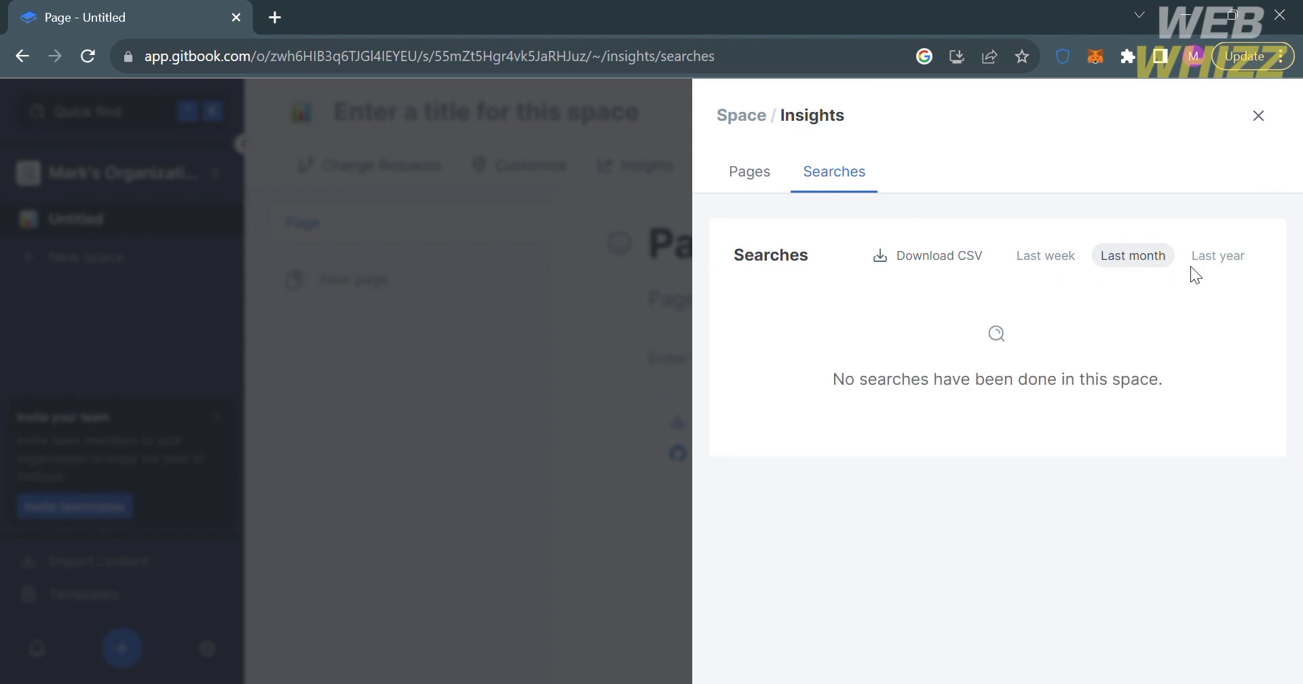
click(615, 376)
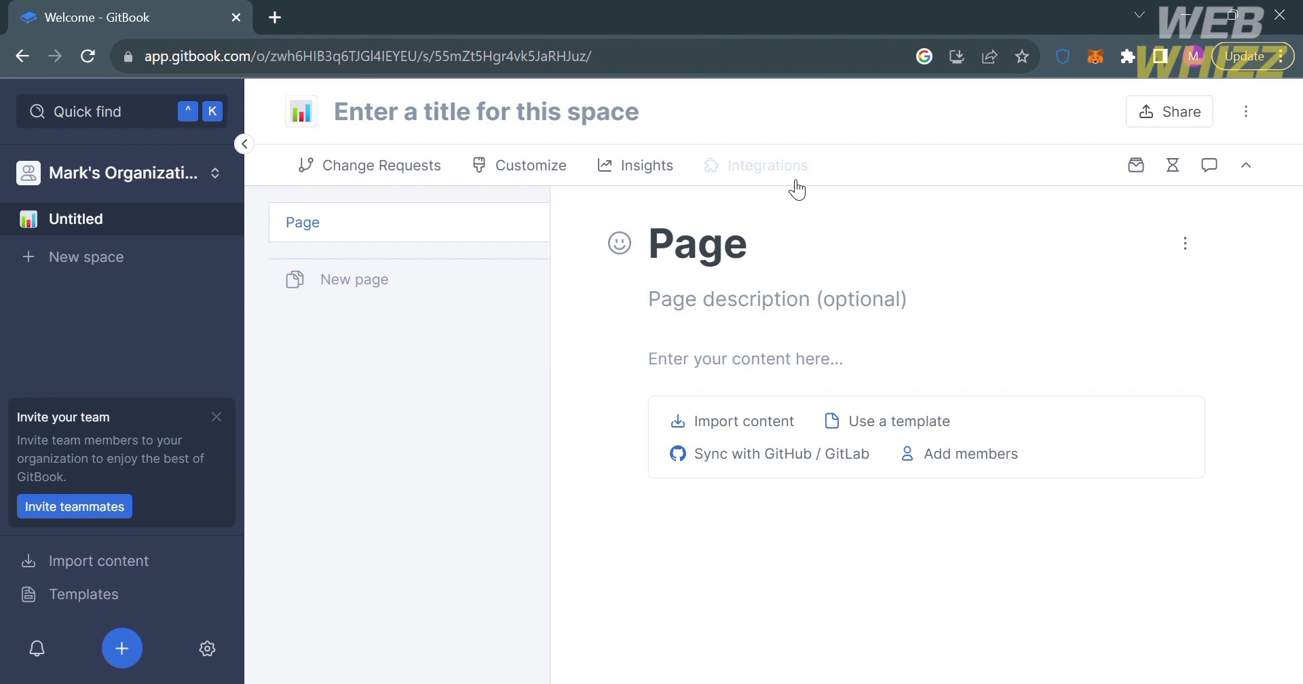
Bring up the catalogue of integrations available for the space
click(774, 167)
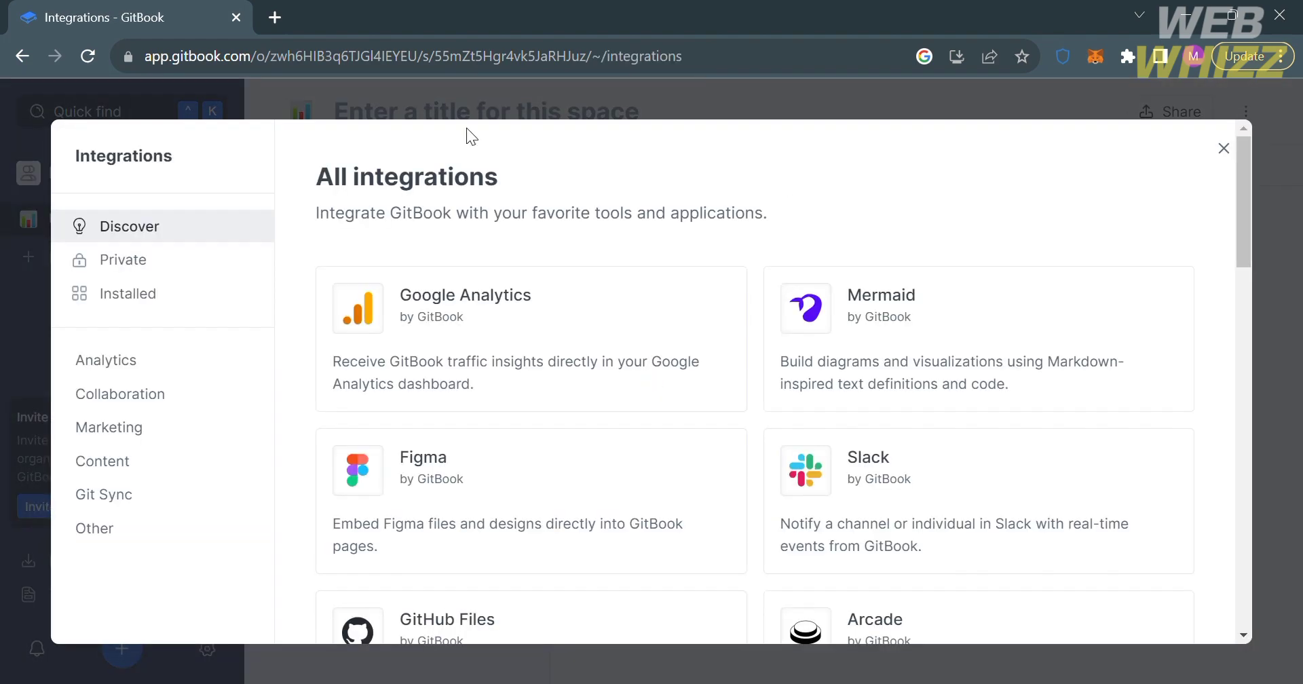
scroll(486, 346, down, 1)
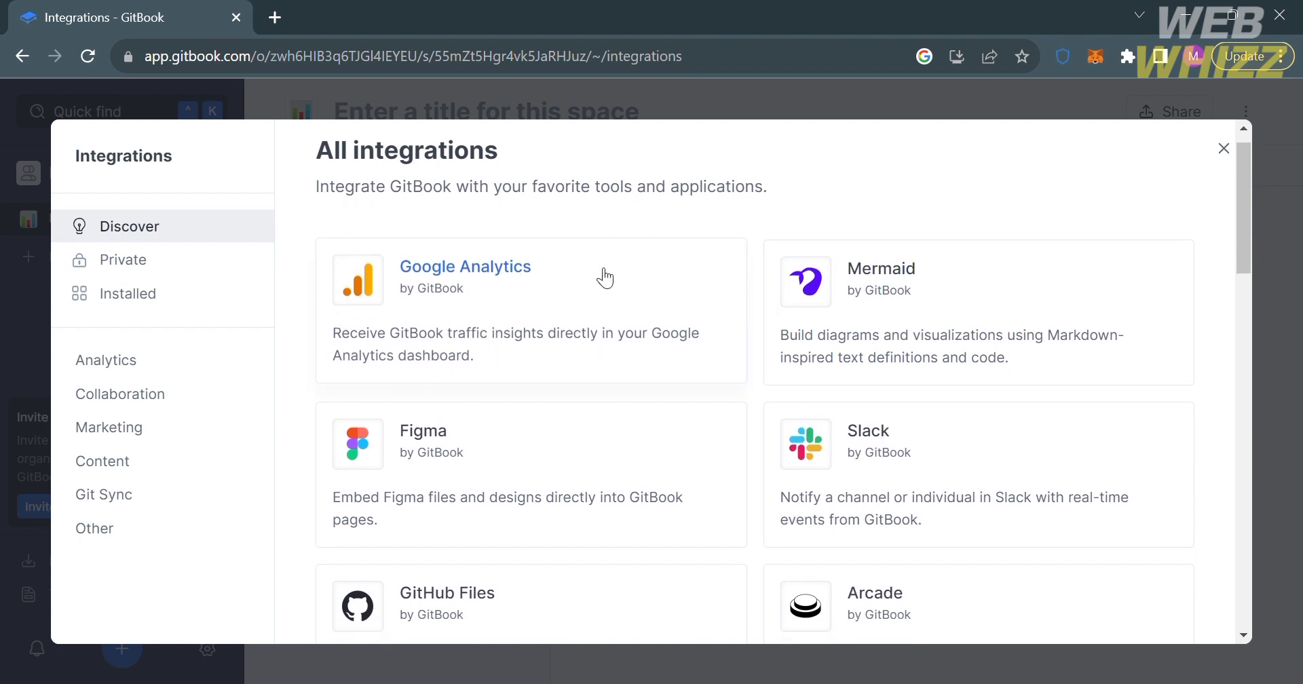
scroll(977, 354, down, 1)
scroll(978, 352, down, 1)
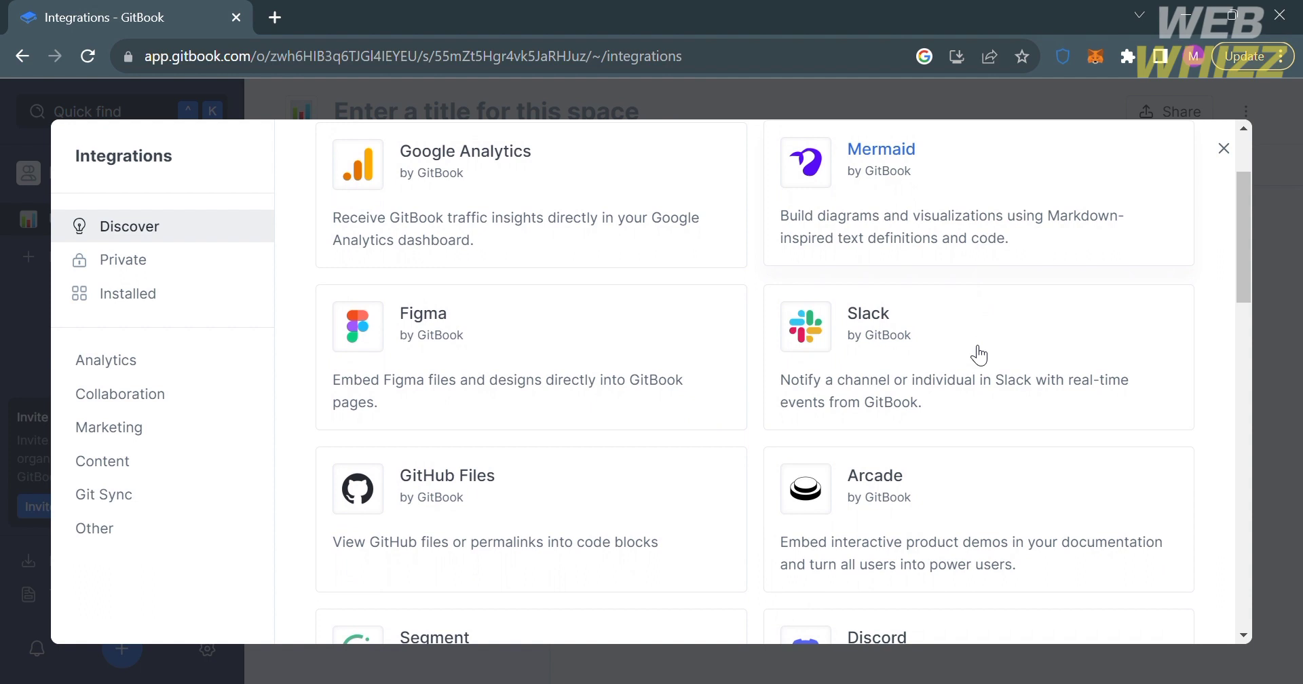
scroll(656, 516, down, 2)
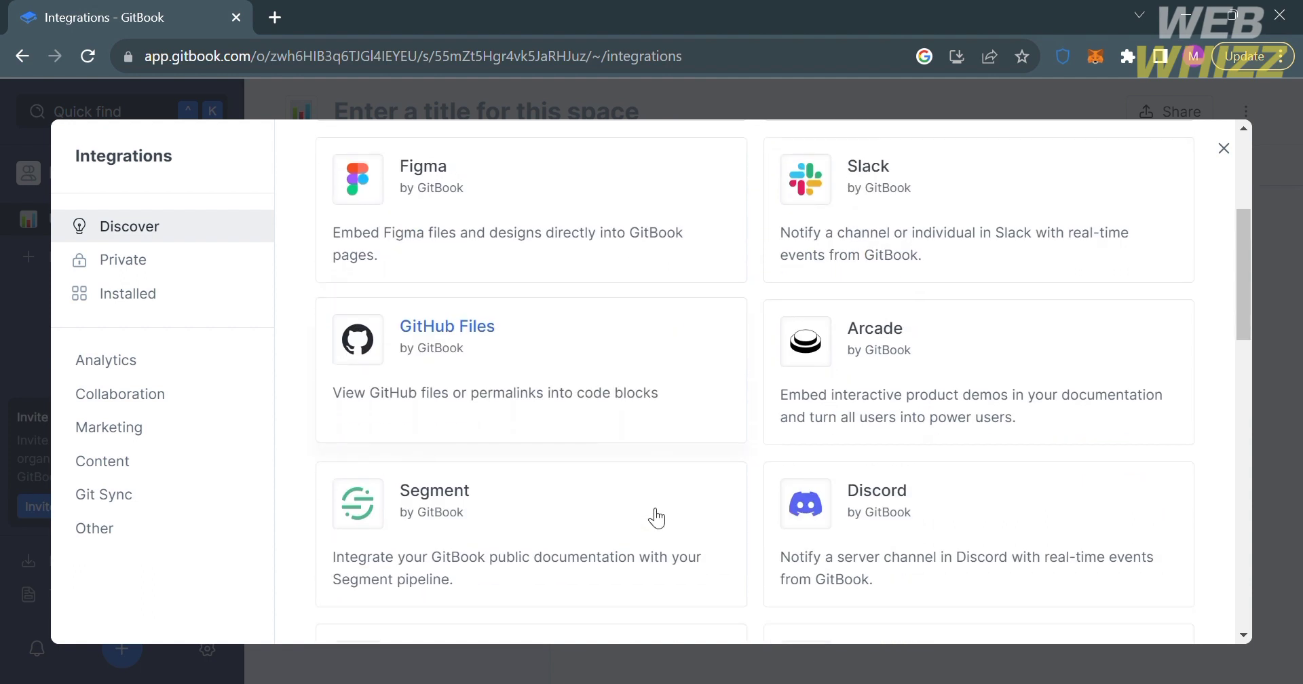
scroll(657, 516, down, 2)
scroll(656, 517, down, 2)
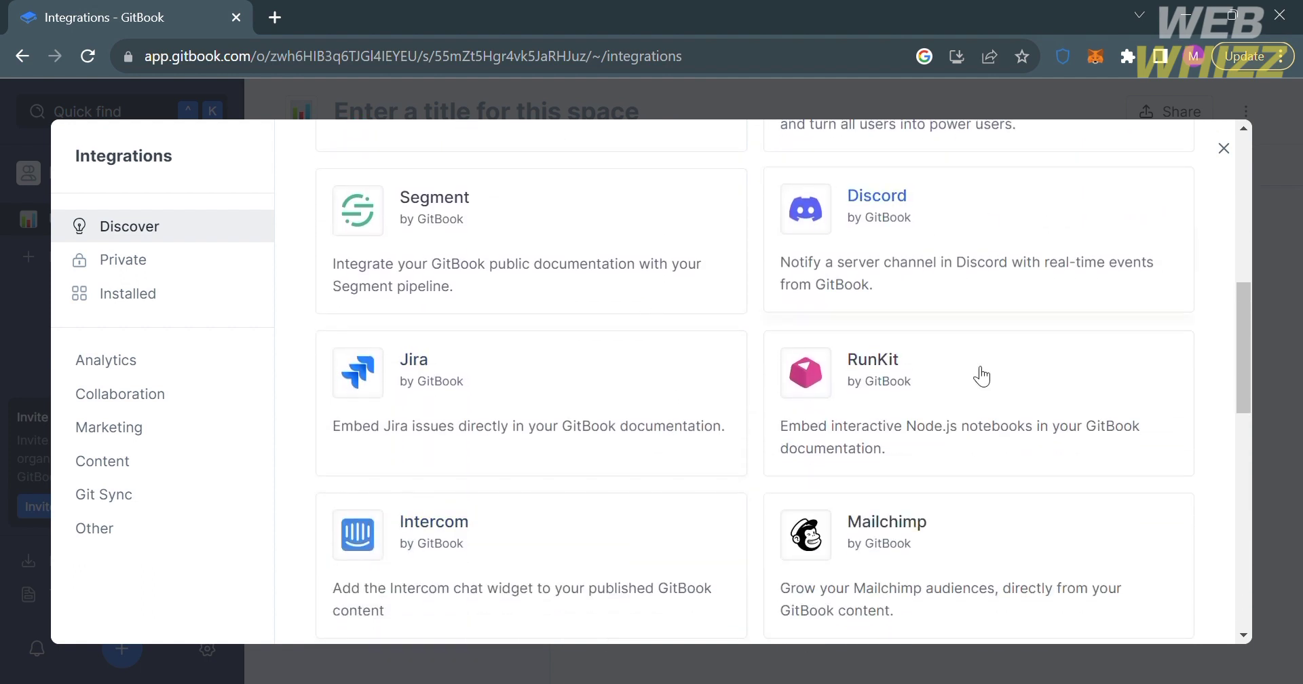
scroll(967, 448, down, 1)
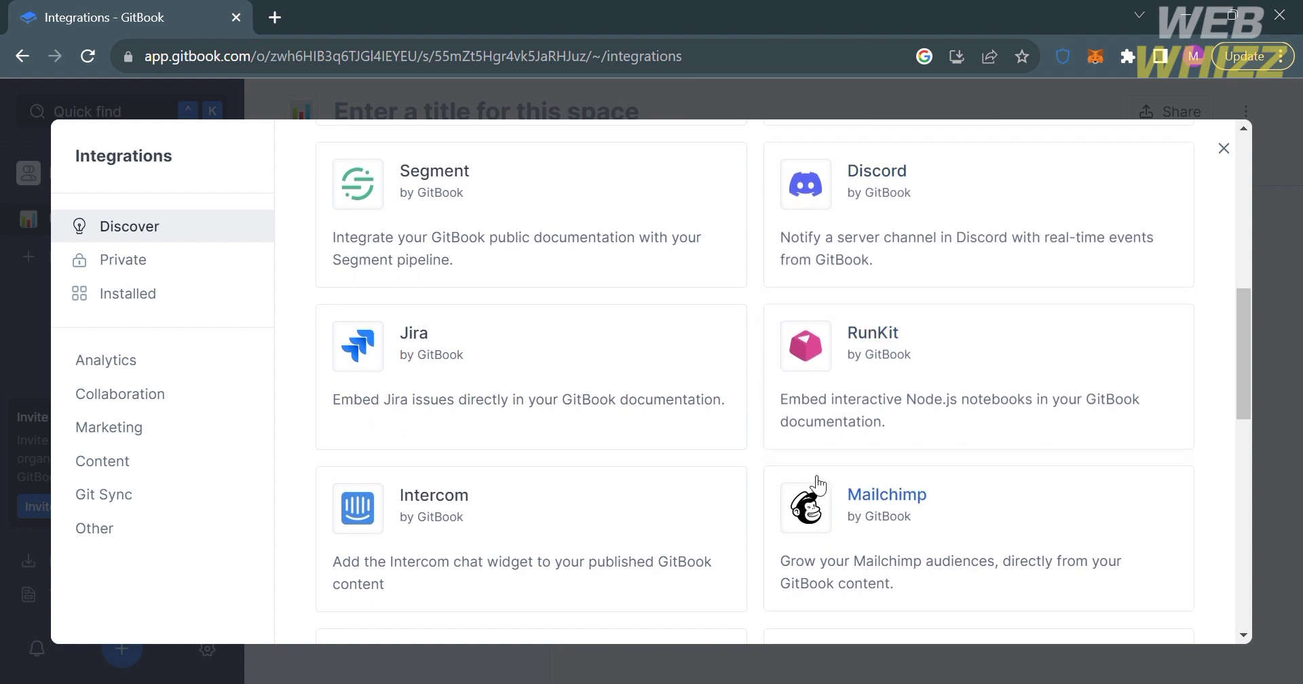
scroll(810, 479, down, 1)
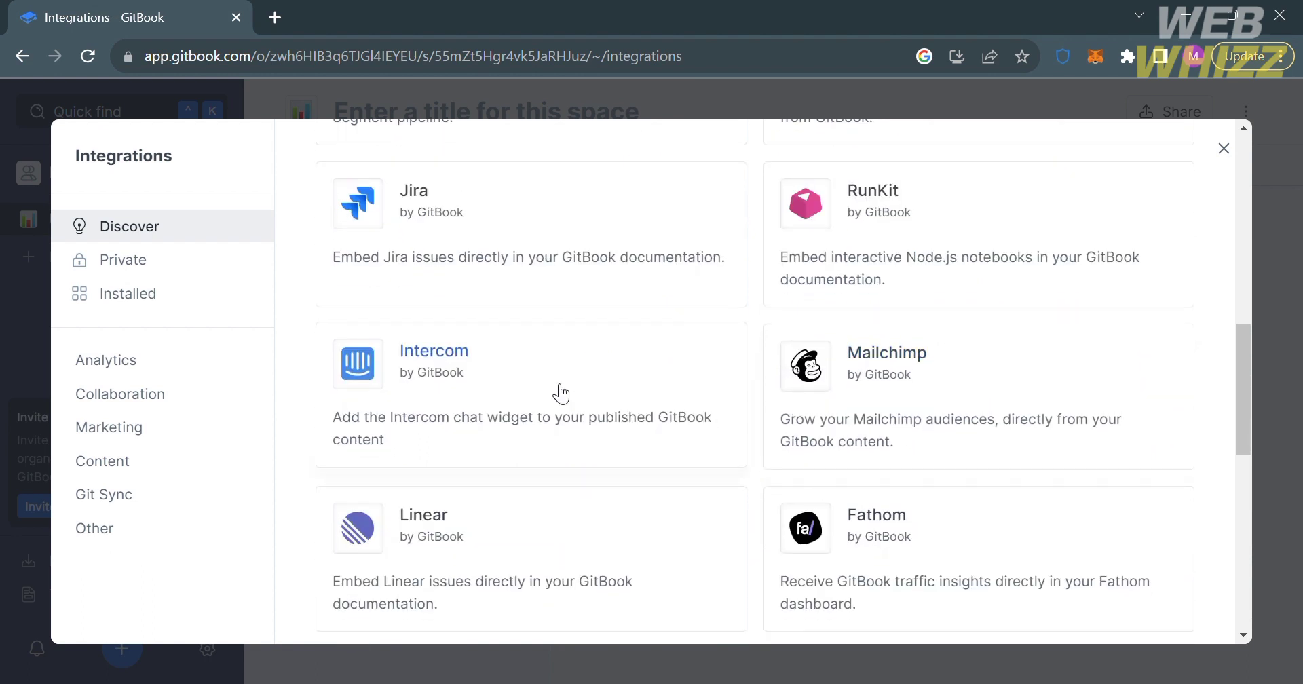
scroll(983, 462, down, 1)
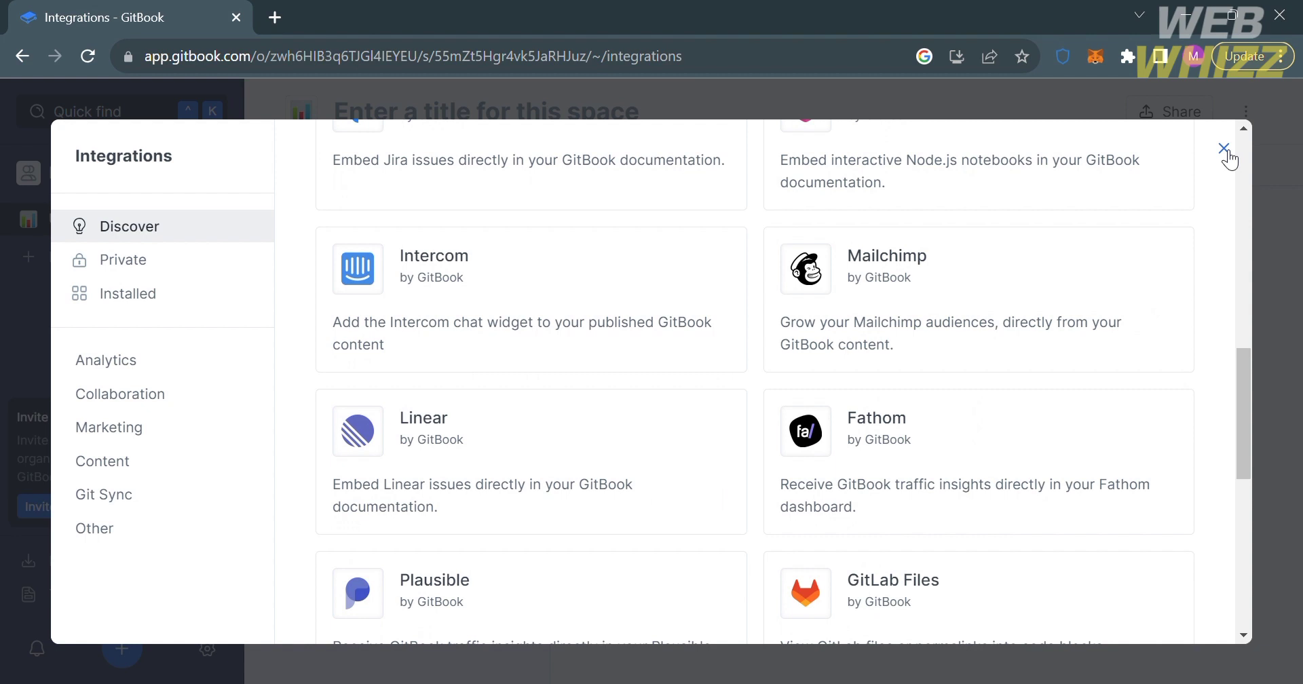
Close the integrations catalogue and retitle the page 'Sample Page'
click(1225, 151)
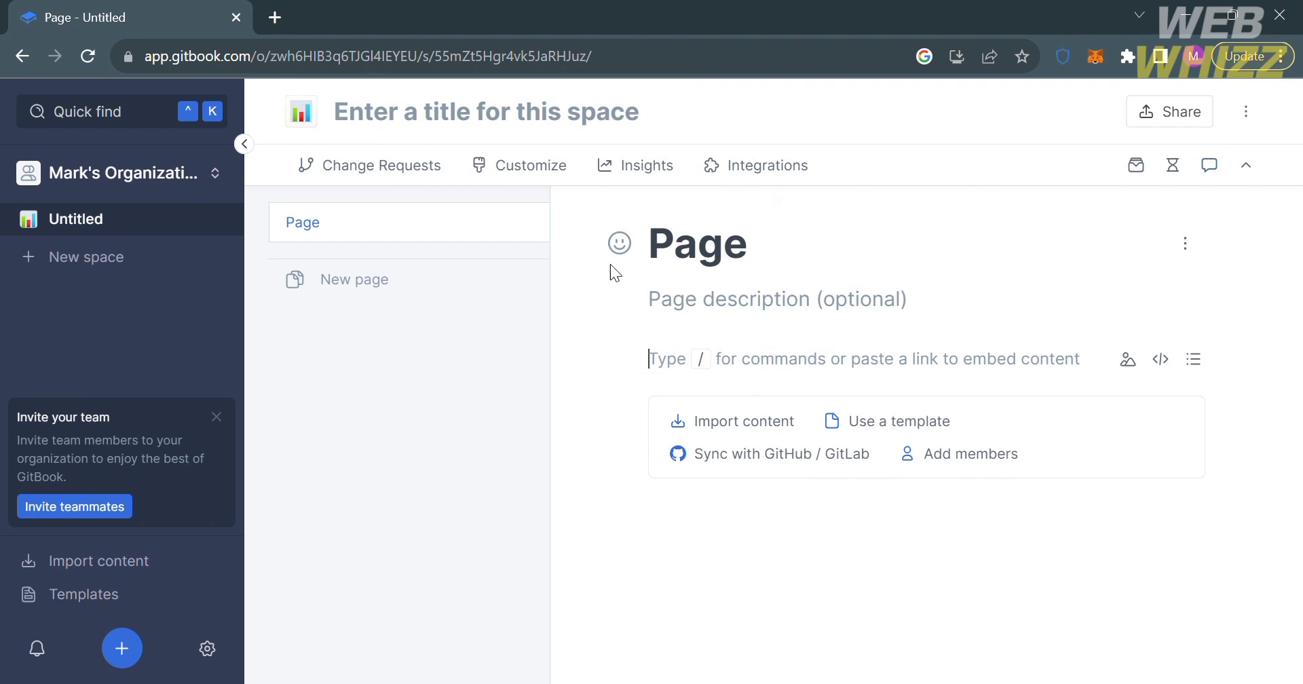
click(753, 254)
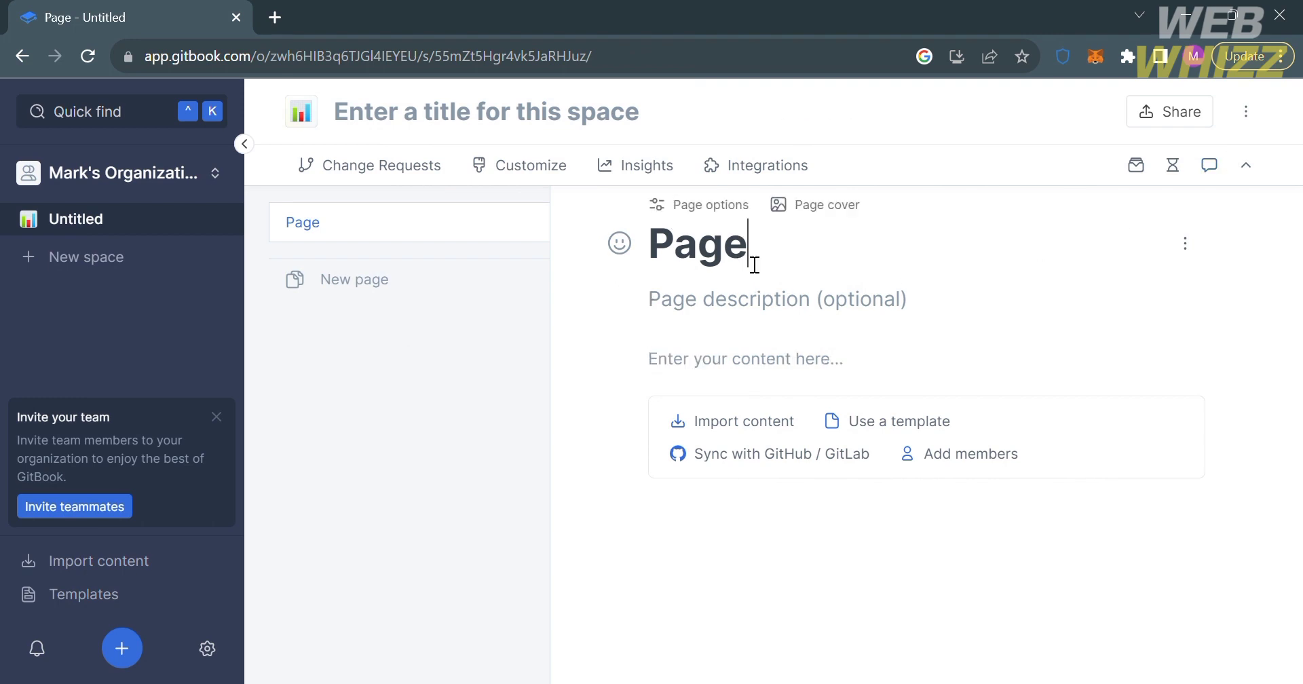
key(BackSpace)
key(BackSpace)
key(BackSpace)
key(BackSpace)
text(S)
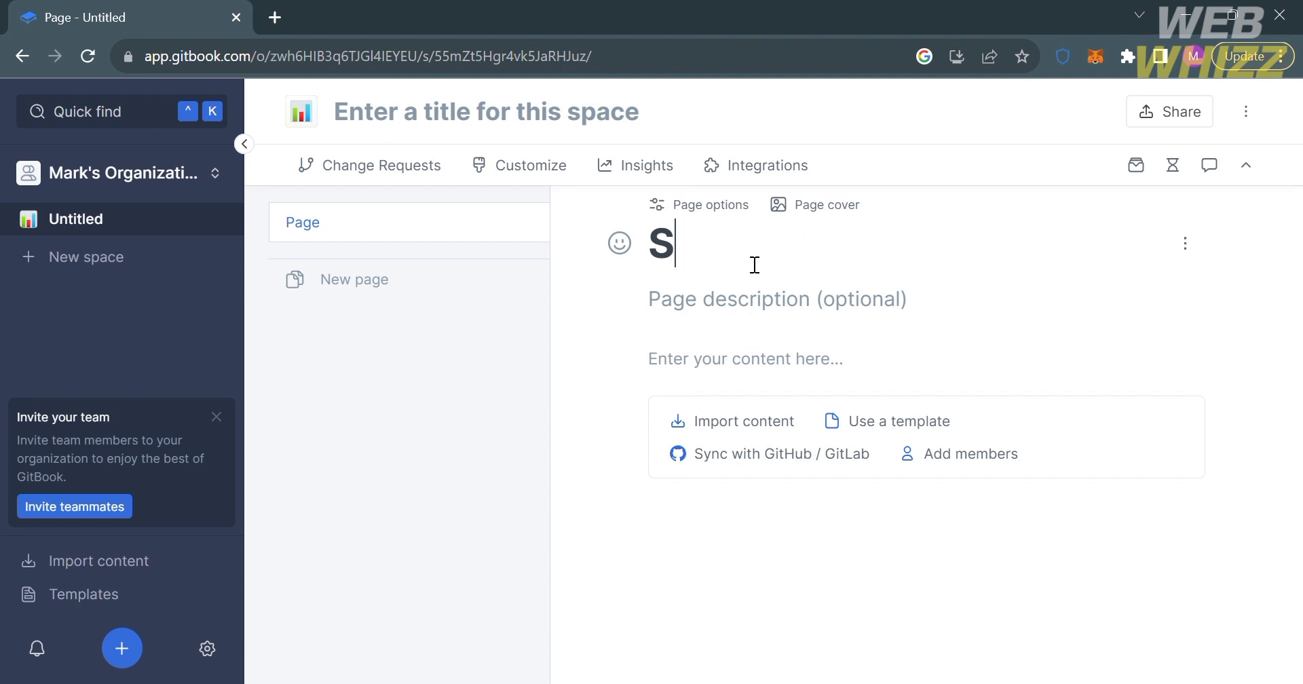
text(ample )
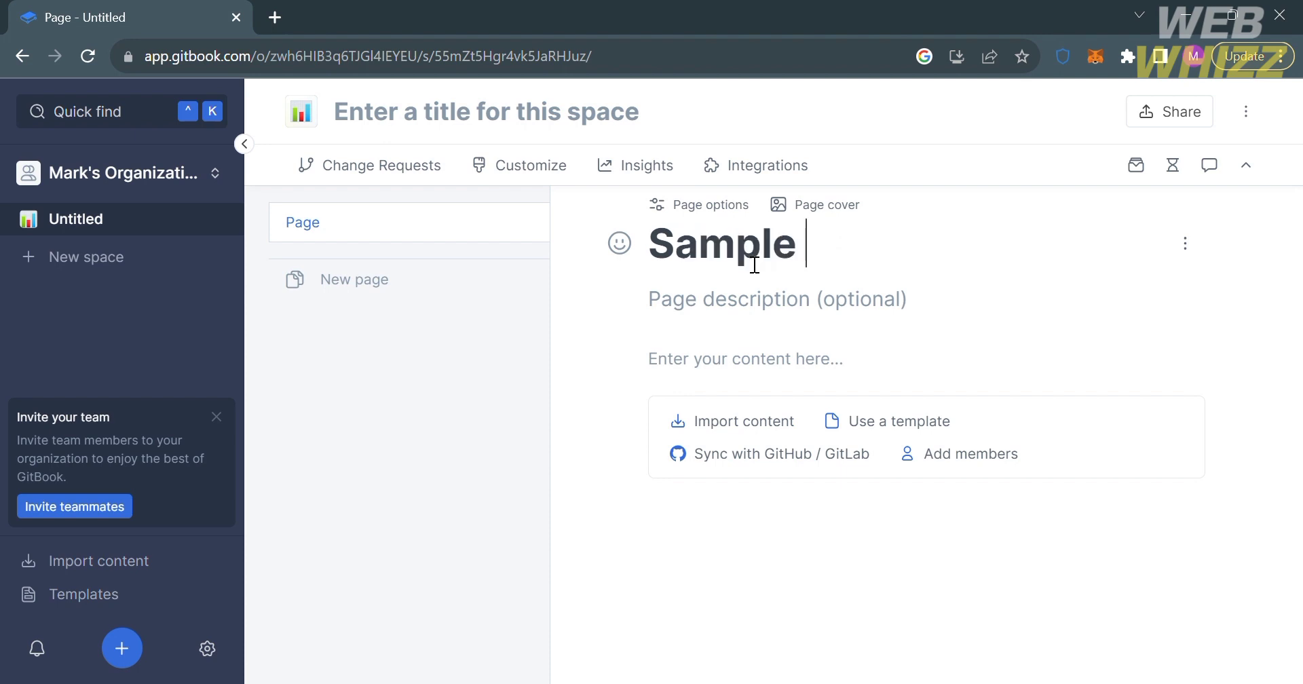
text(Page)
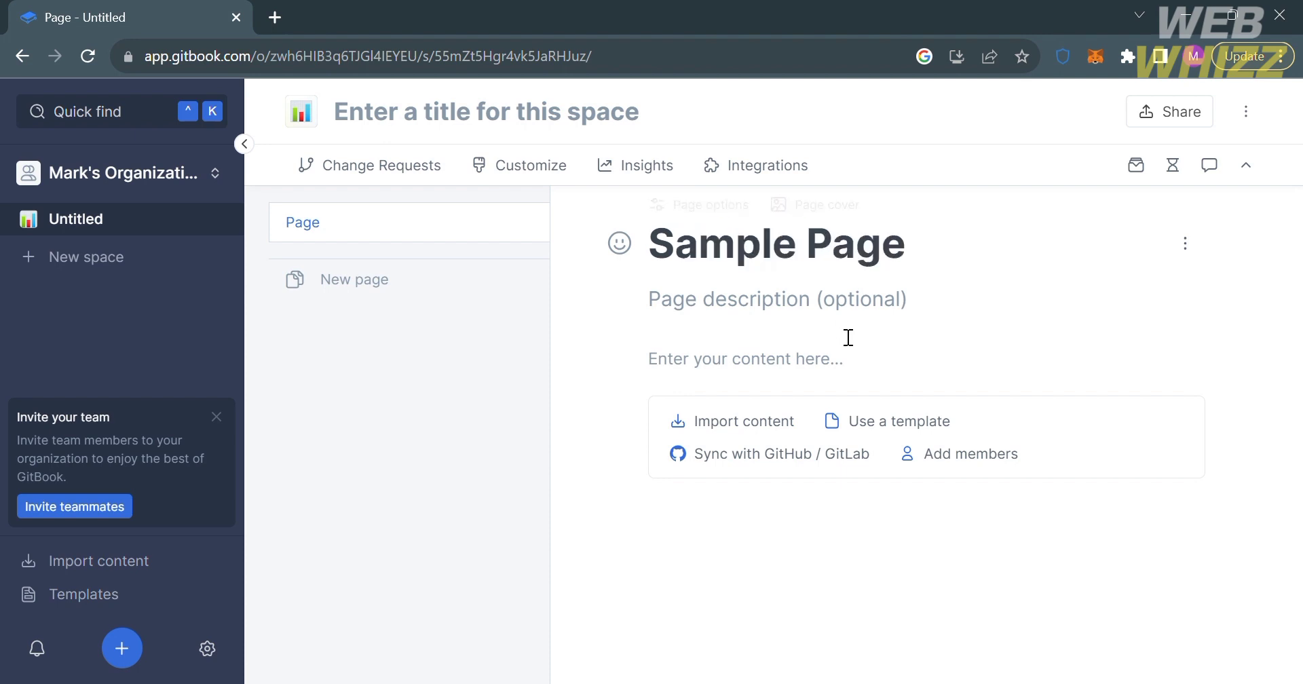
click(848, 350)
click(726, 300)
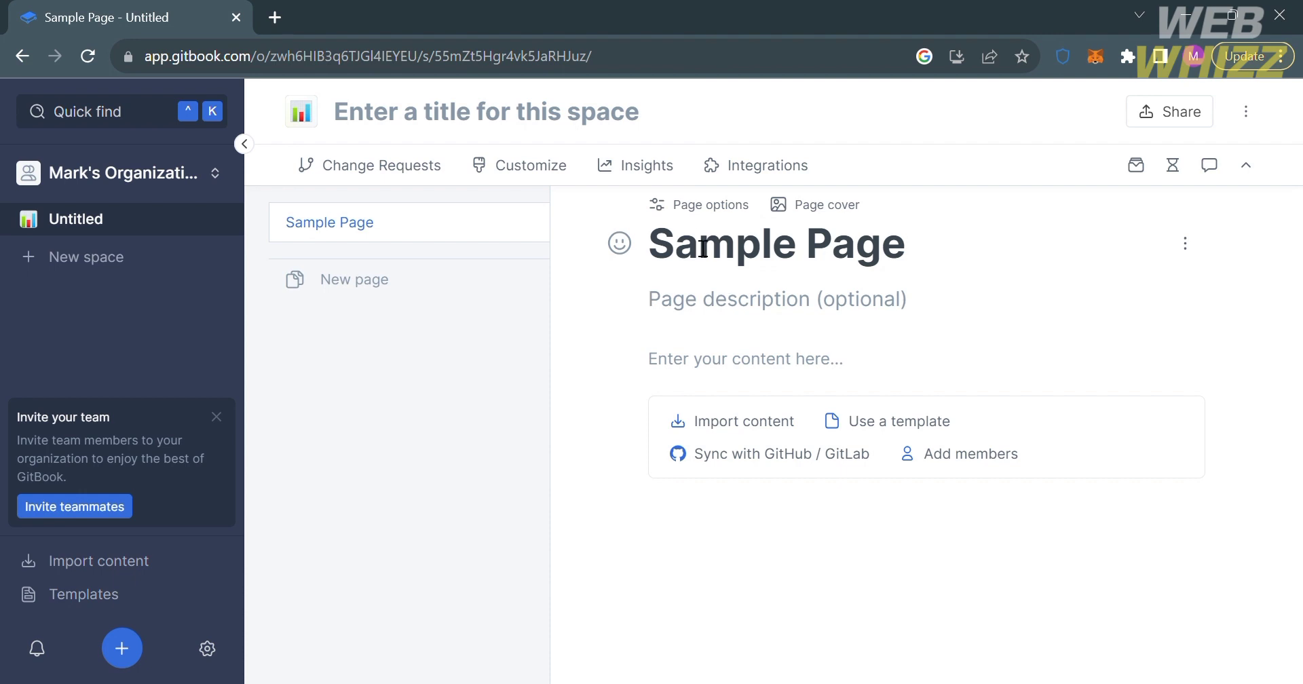
Save the page options with the Docs layout preset and add a page cover
click(702, 205)
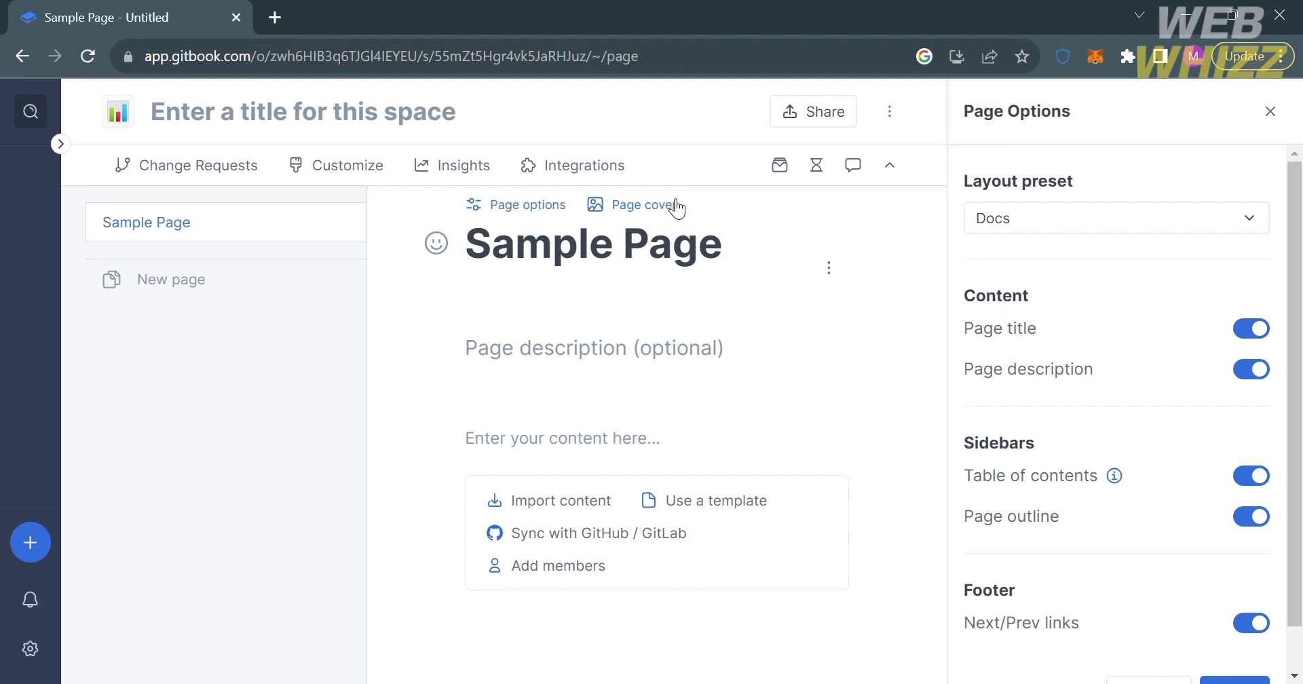
click(1157, 217)
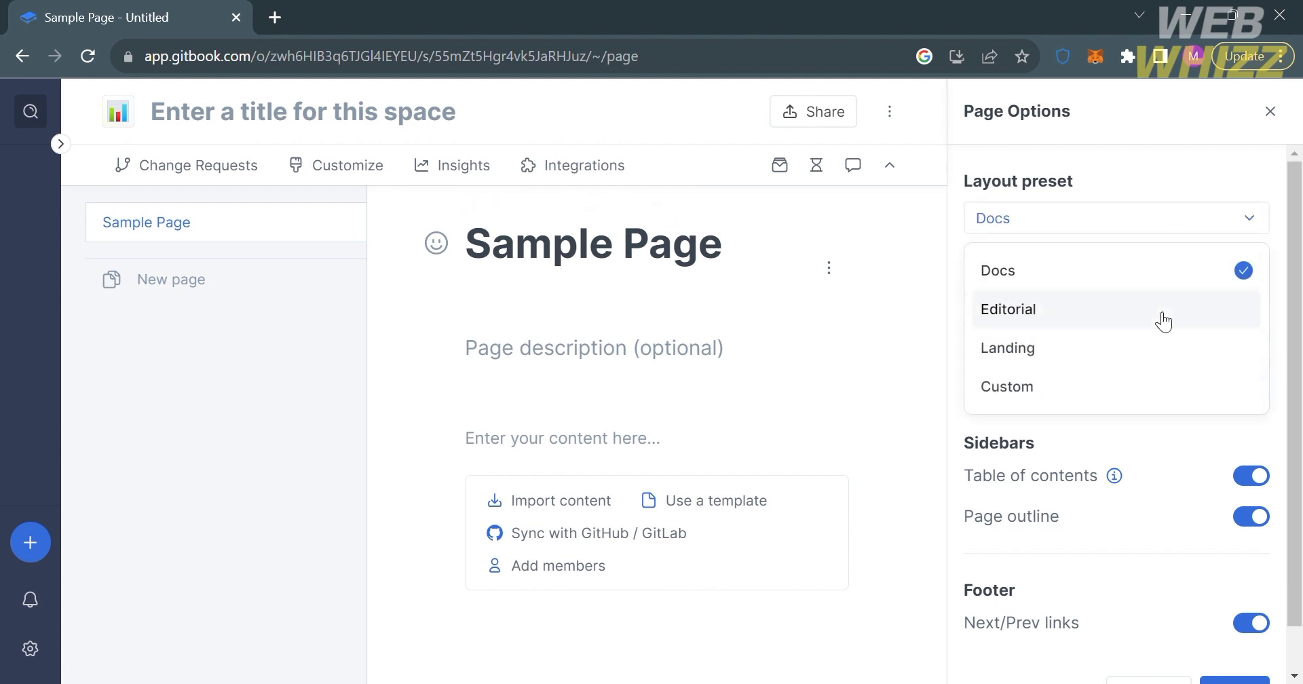
click(1099, 271)
scroll(1139, 395, down, 1)
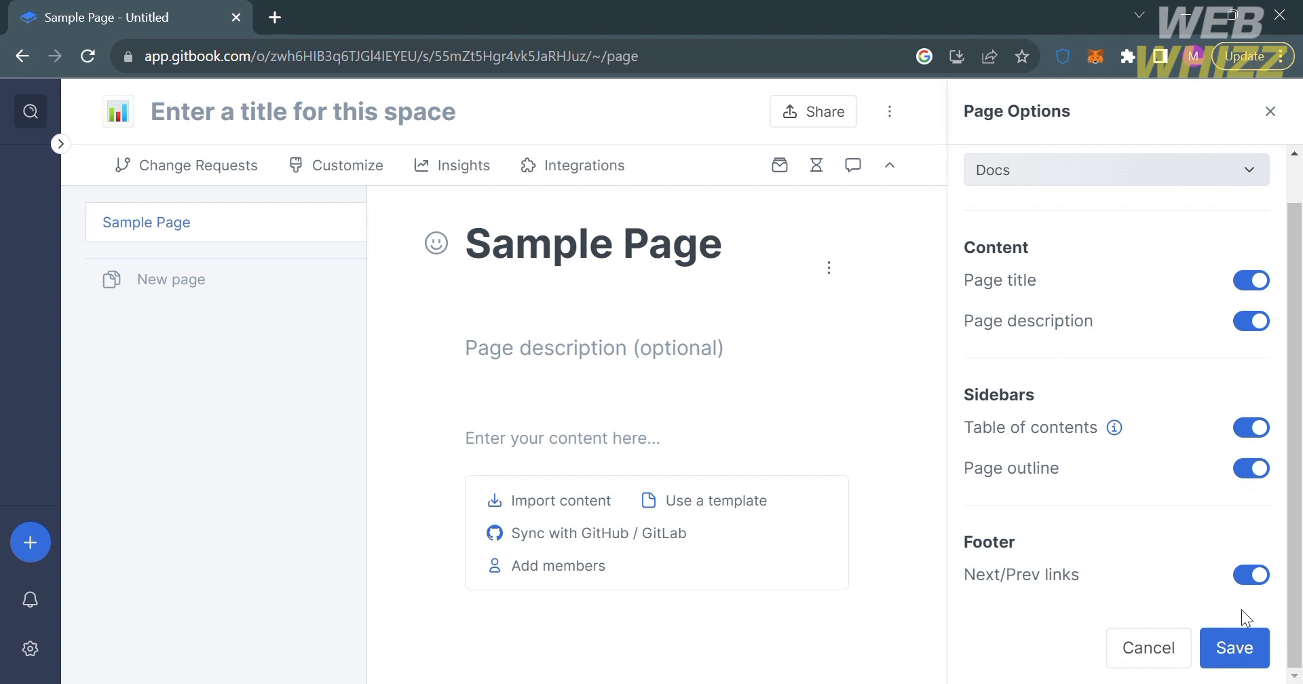
click(1234, 647)
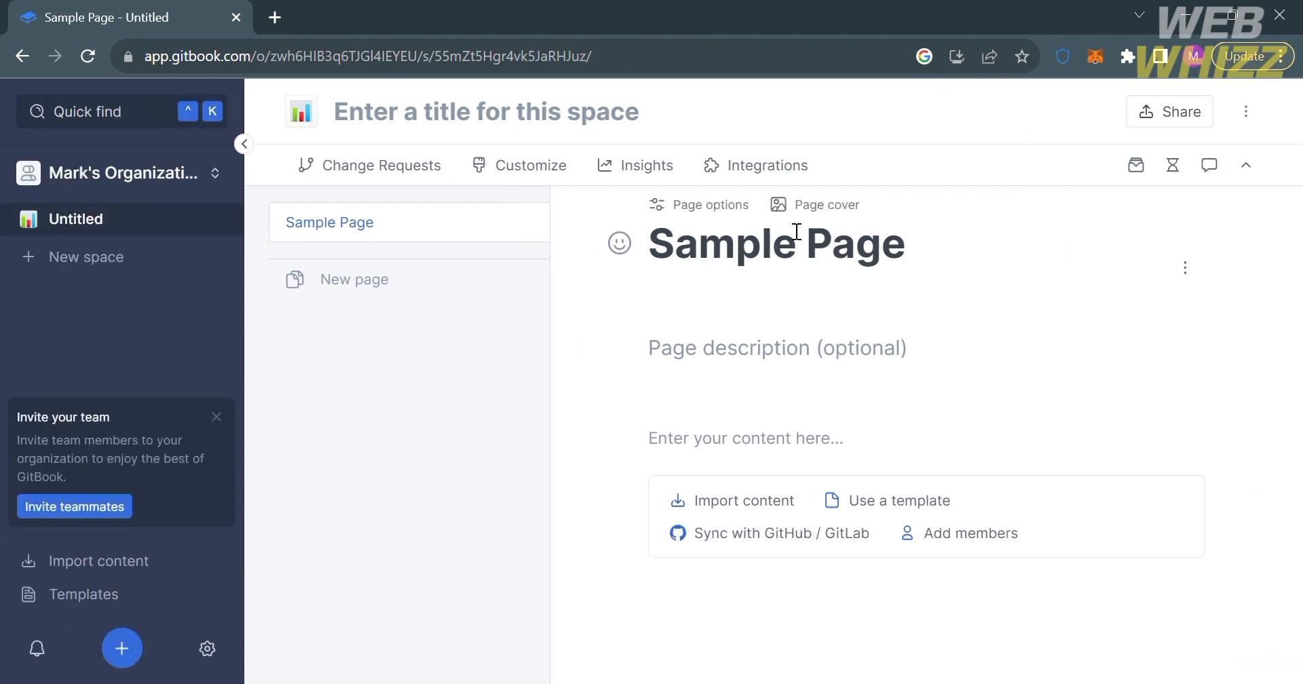
click(792, 211)
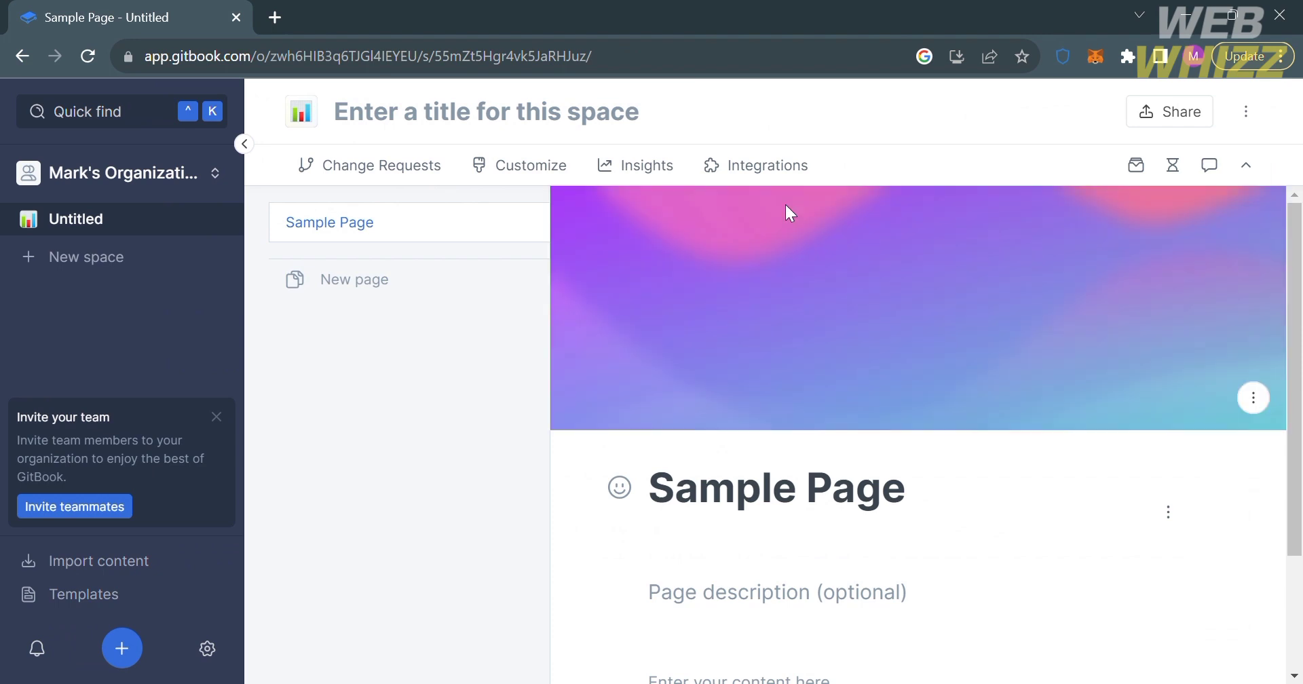
Remove the cover image from Sample Page via its options menu
click(1253, 399)
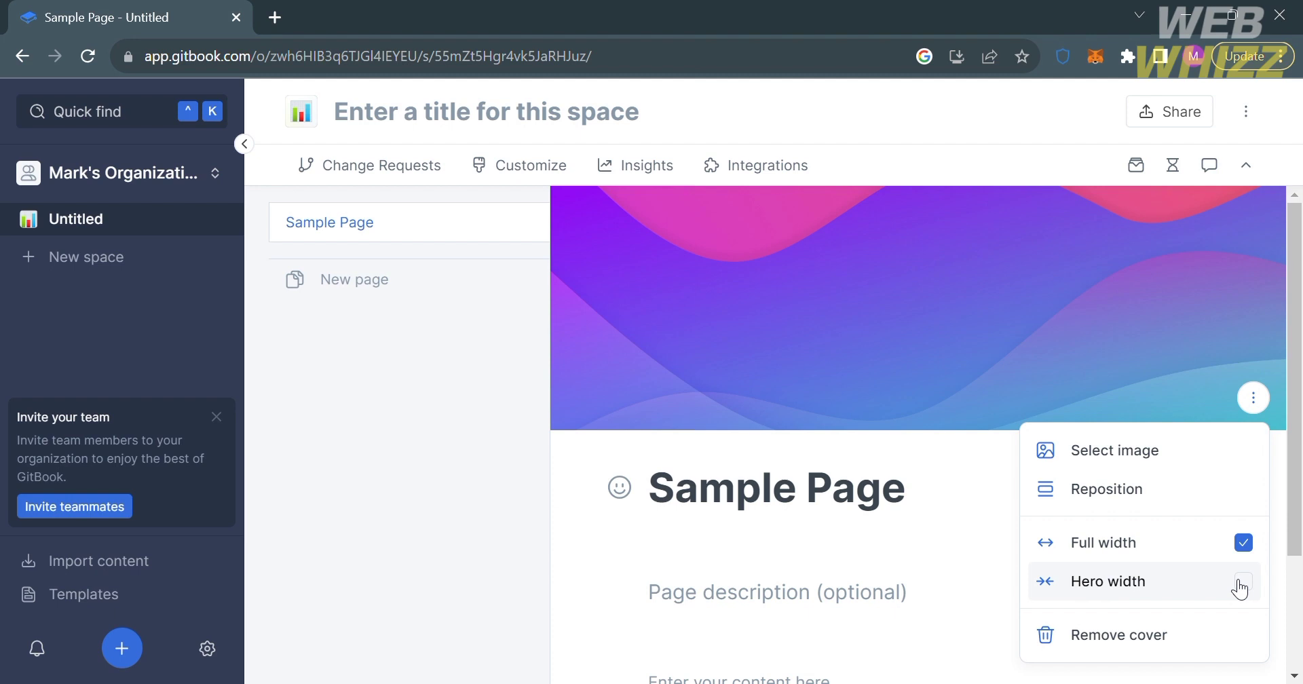
click(1201, 635)
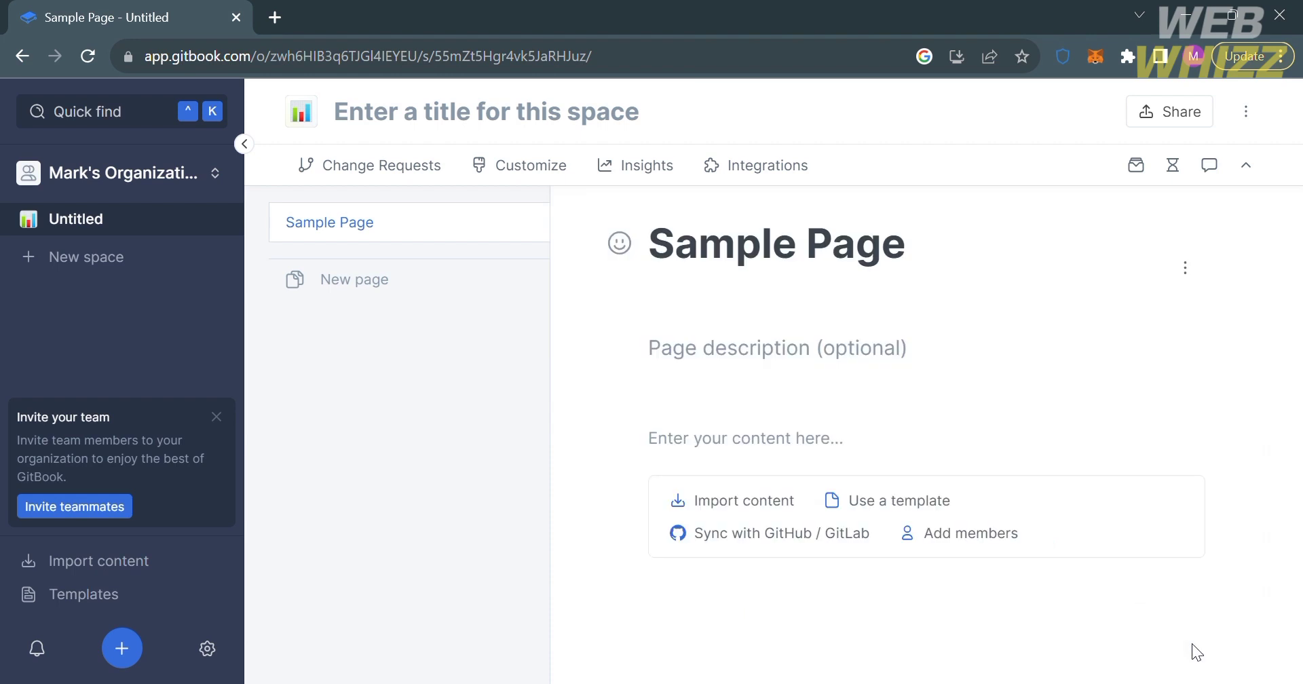
Move from the page description into the content area of Sample Page
click(726, 379)
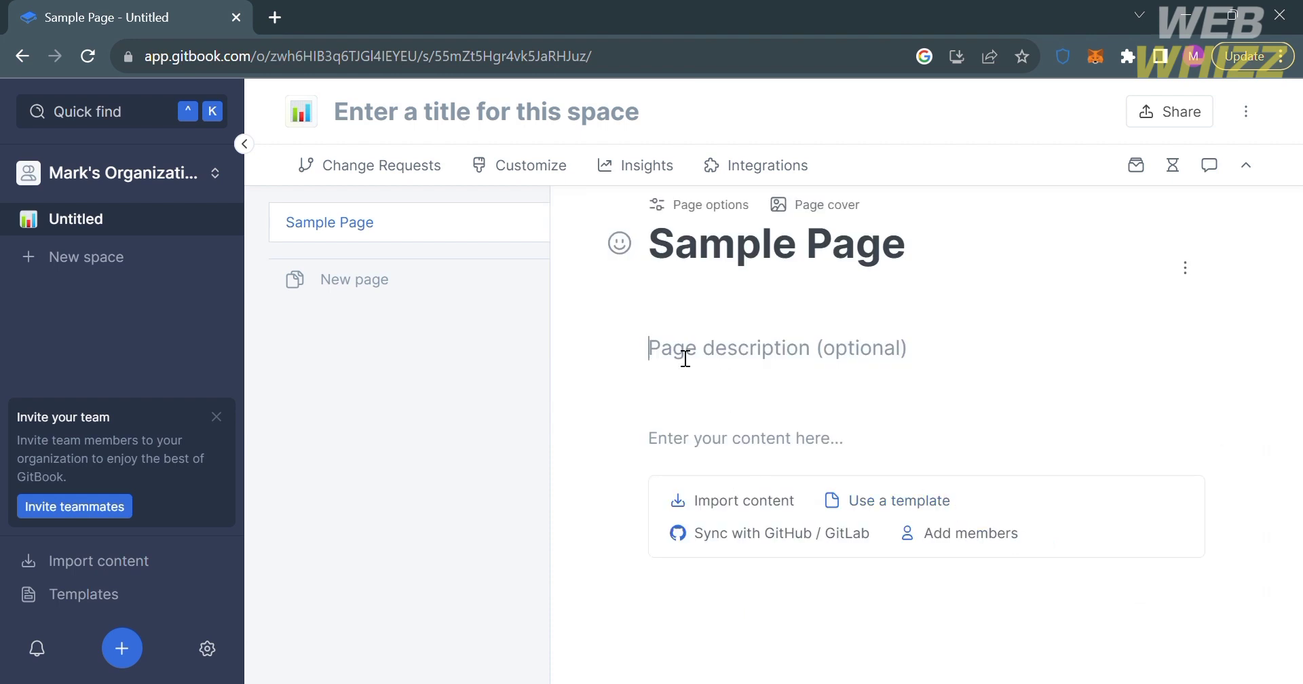
click(828, 439)
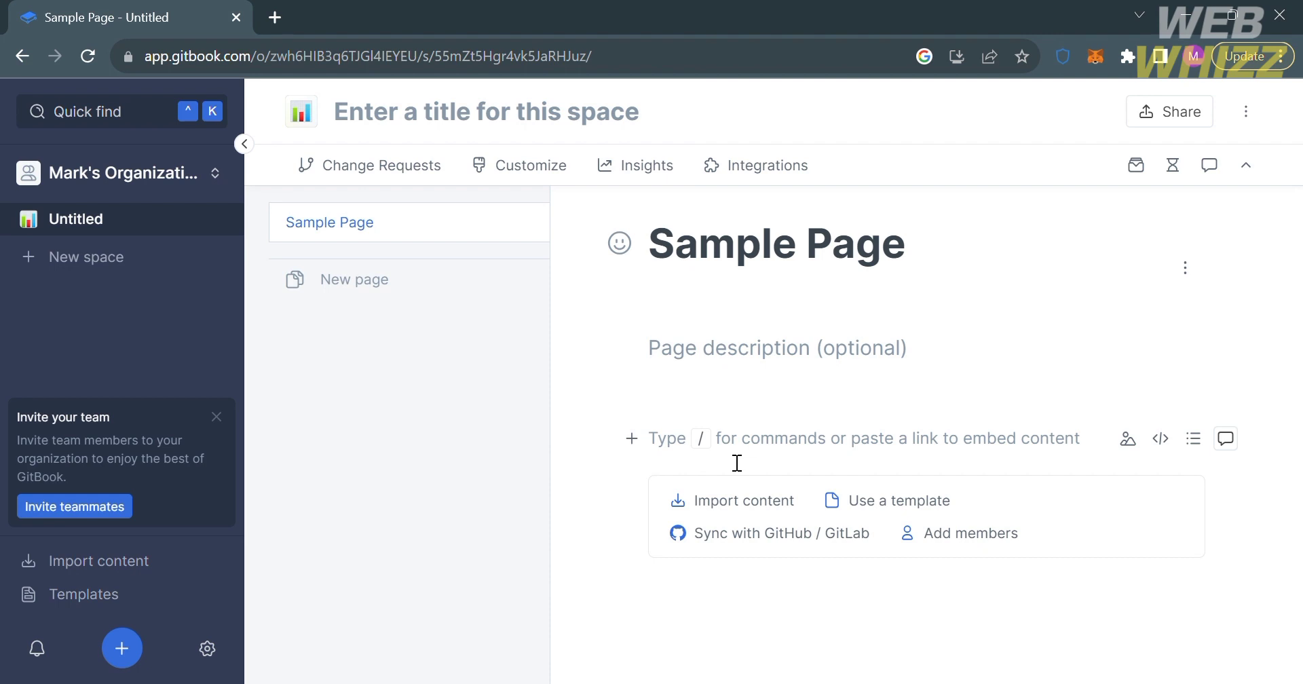
text(/)
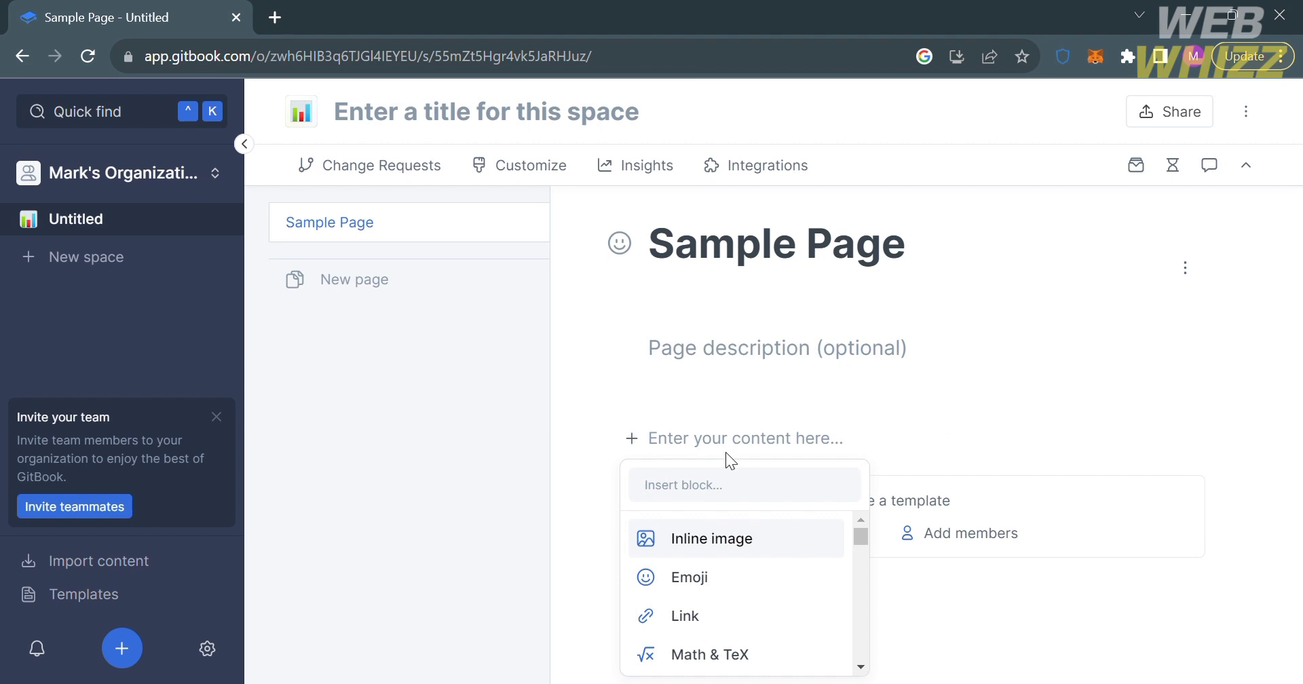
scroll(749, 583, down, 1)
scroll(748, 582, up, 1)
drag(860, 535, 867, 584)
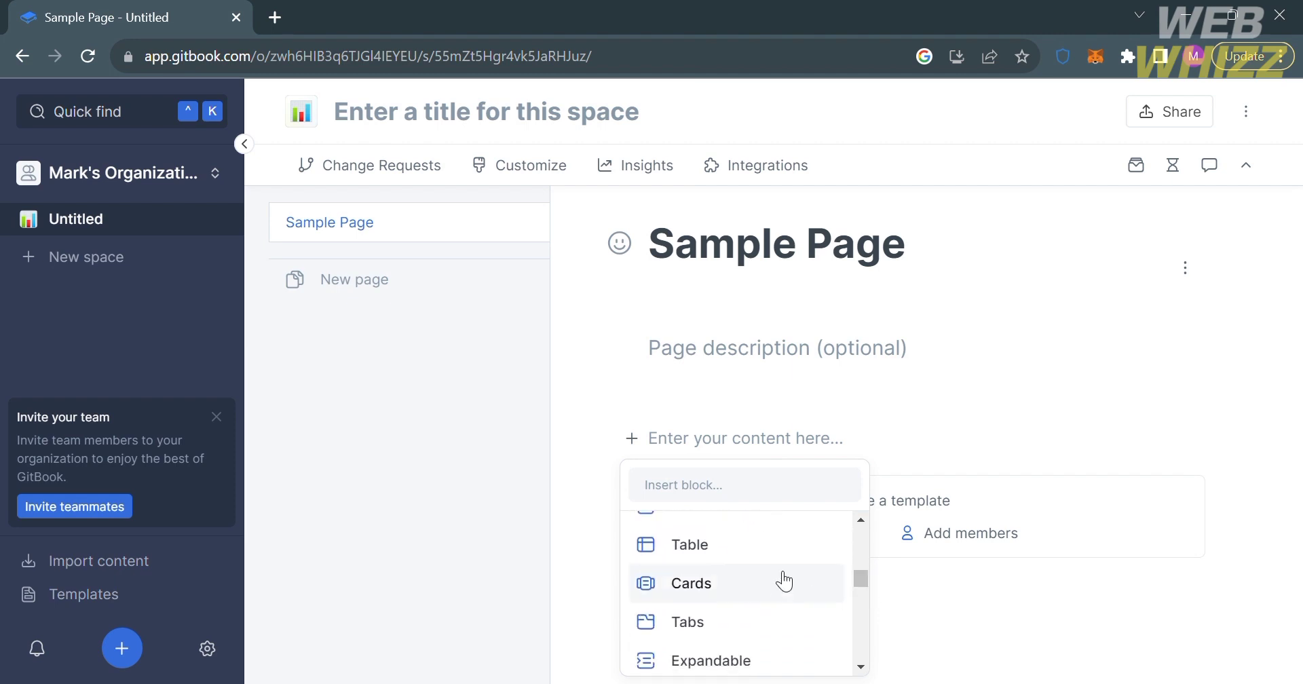
scroll(784, 580, up, 2)
scroll(784, 580, up, 1)
scroll(784, 581, up, 1)
scroll(783, 580, up, 2)
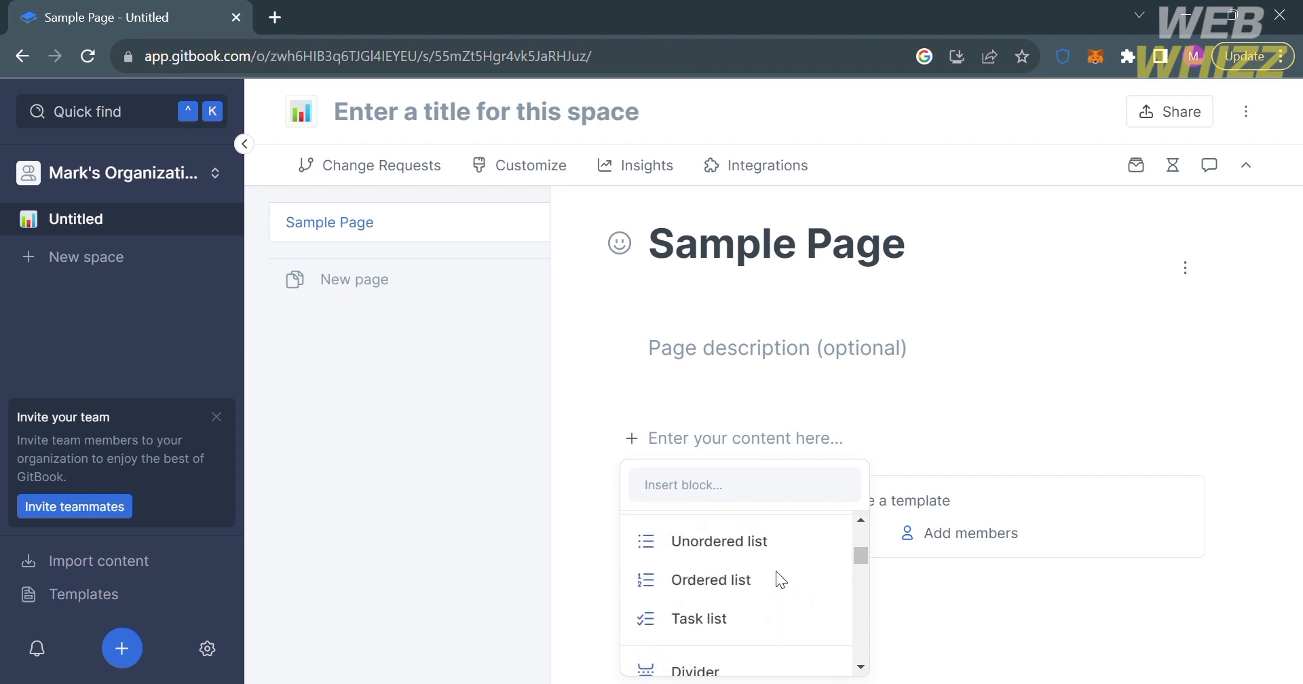
scroll(783, 580, up, 1)
scroll(775, 570, down, 1)
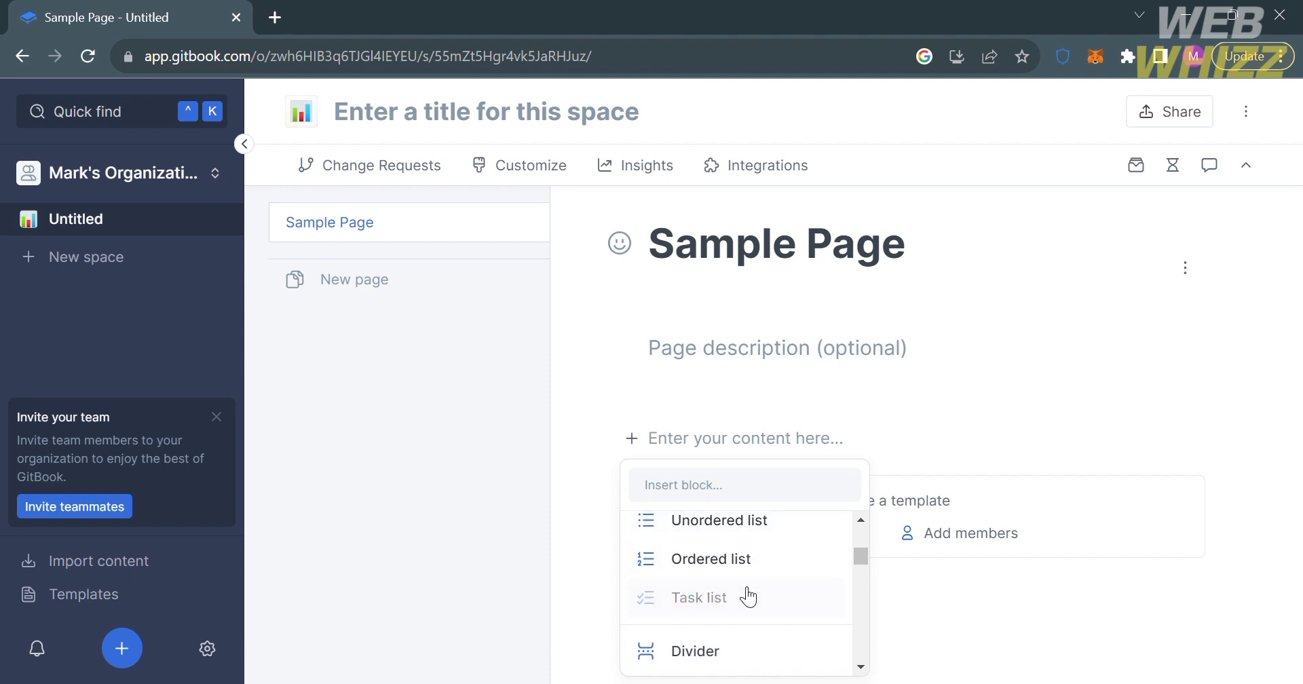
Add a task list with 'Task 1' and 'Task 2' on Sample Page and check both off
click(747, 597)
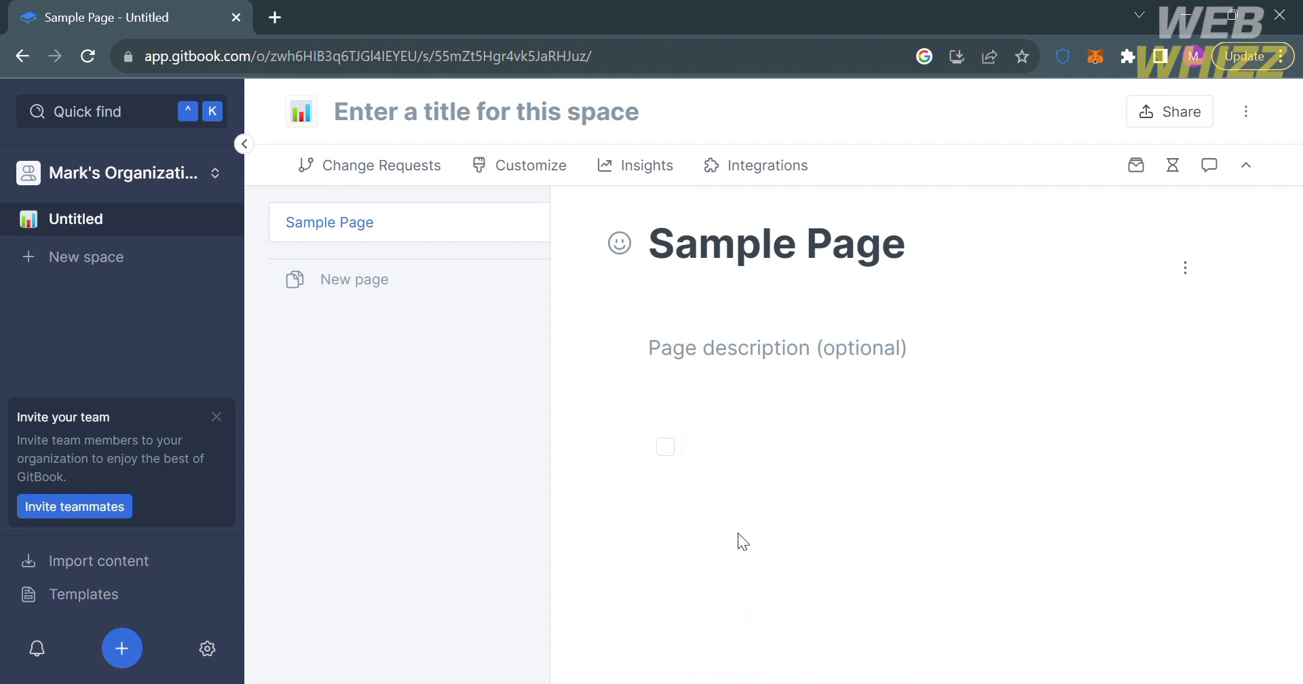
text(Task )
text(1)
key(Return)
text(T)
text(ask 2)
click(665, 447)
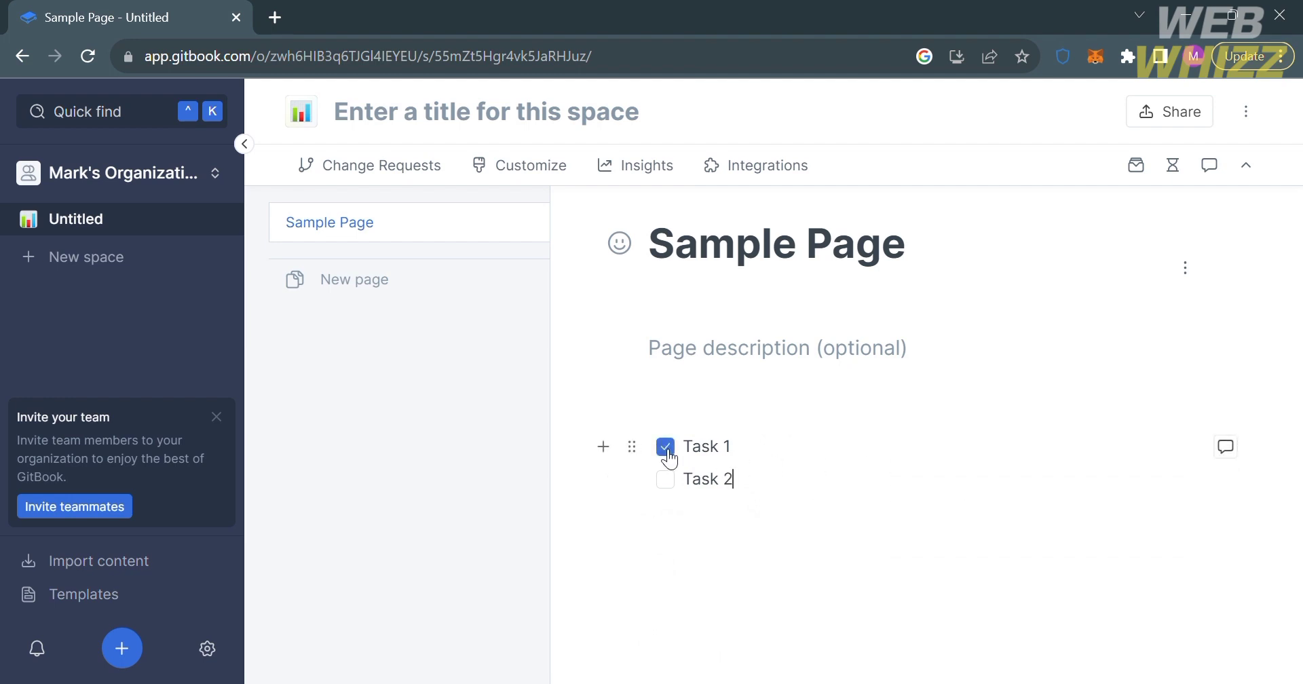
click(633, 447)
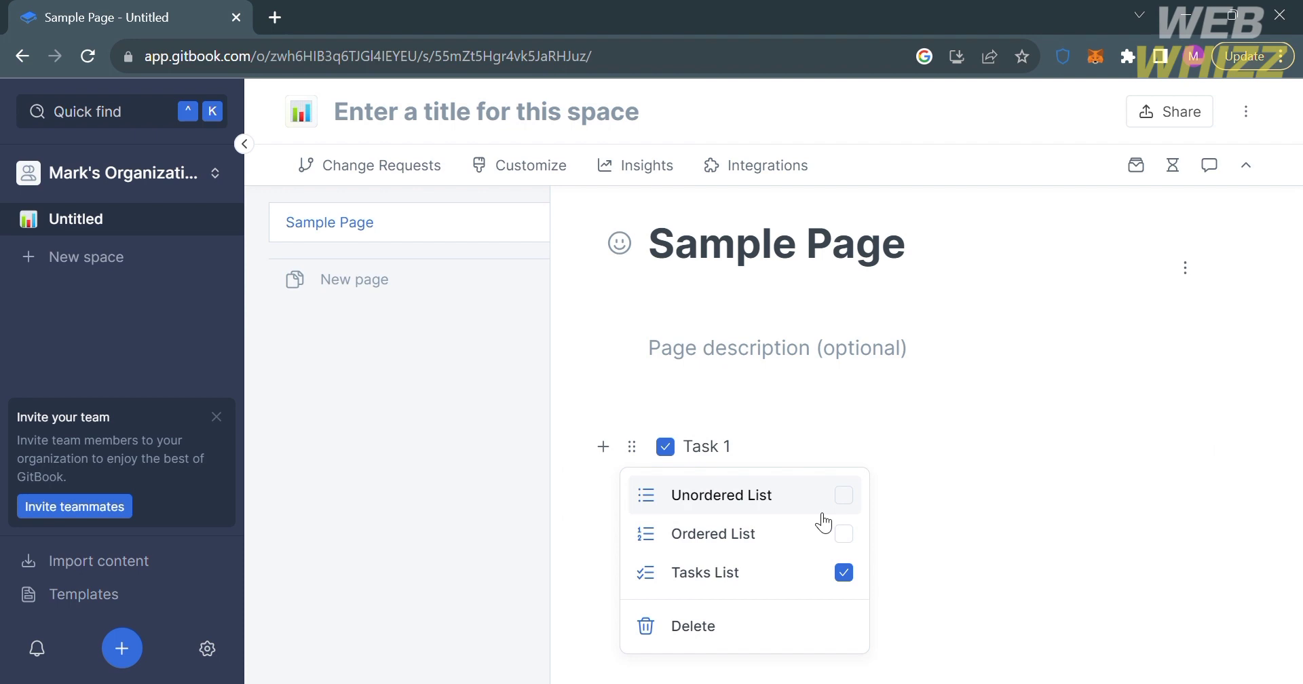
click(933, 632)
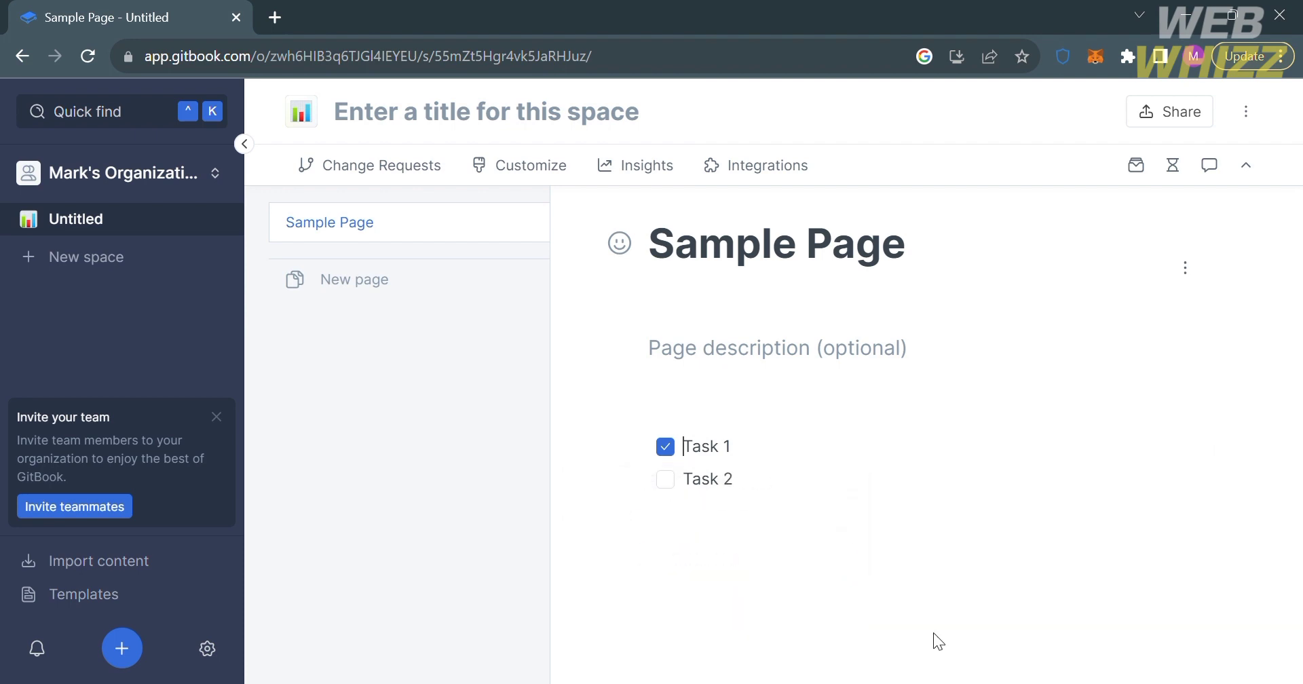
click(664, 479)
Title the space 'Sample 1', confirm it, and browse the New page options
click(454, 112)
text(Sa)
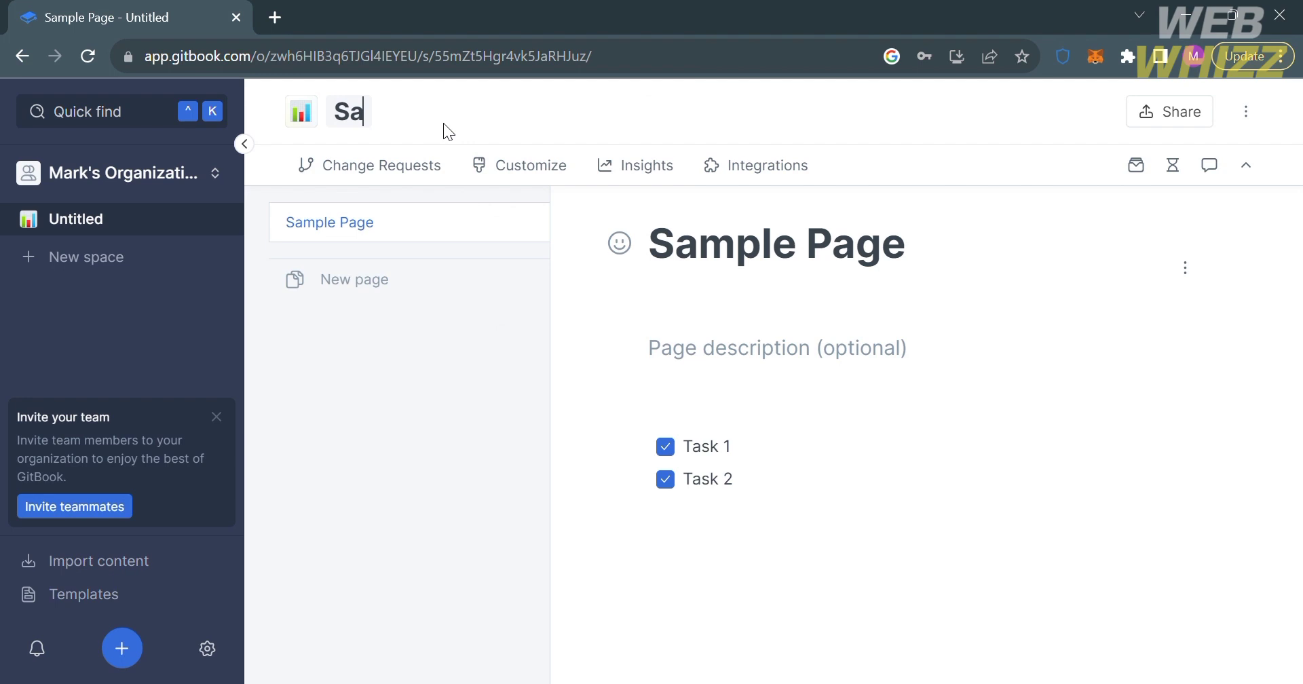
text(mple )
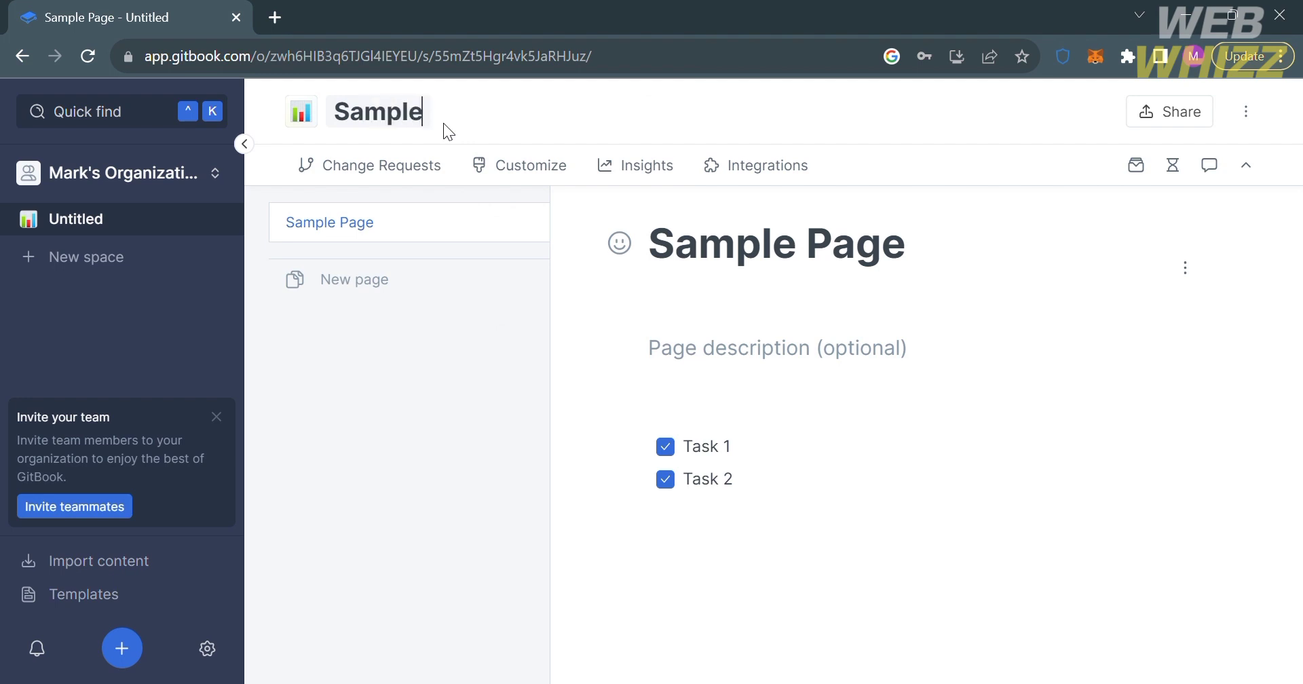
text(1)
click(449, 291)
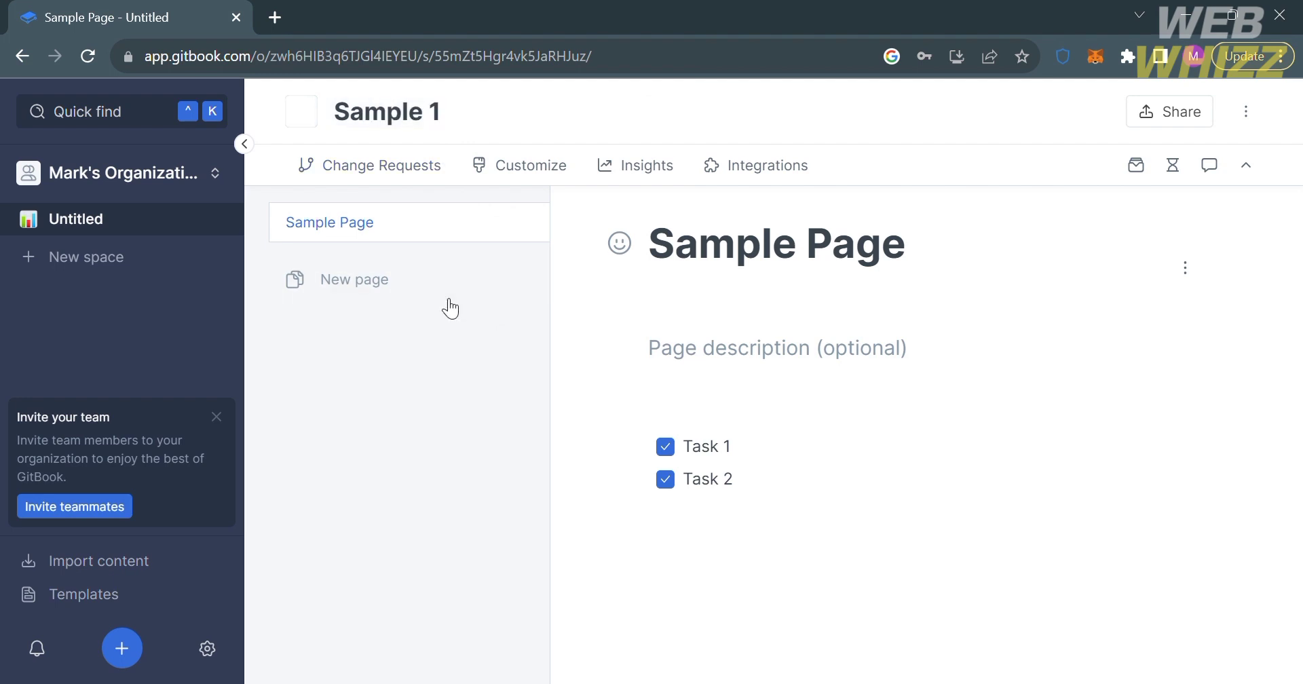
click(467, 550)
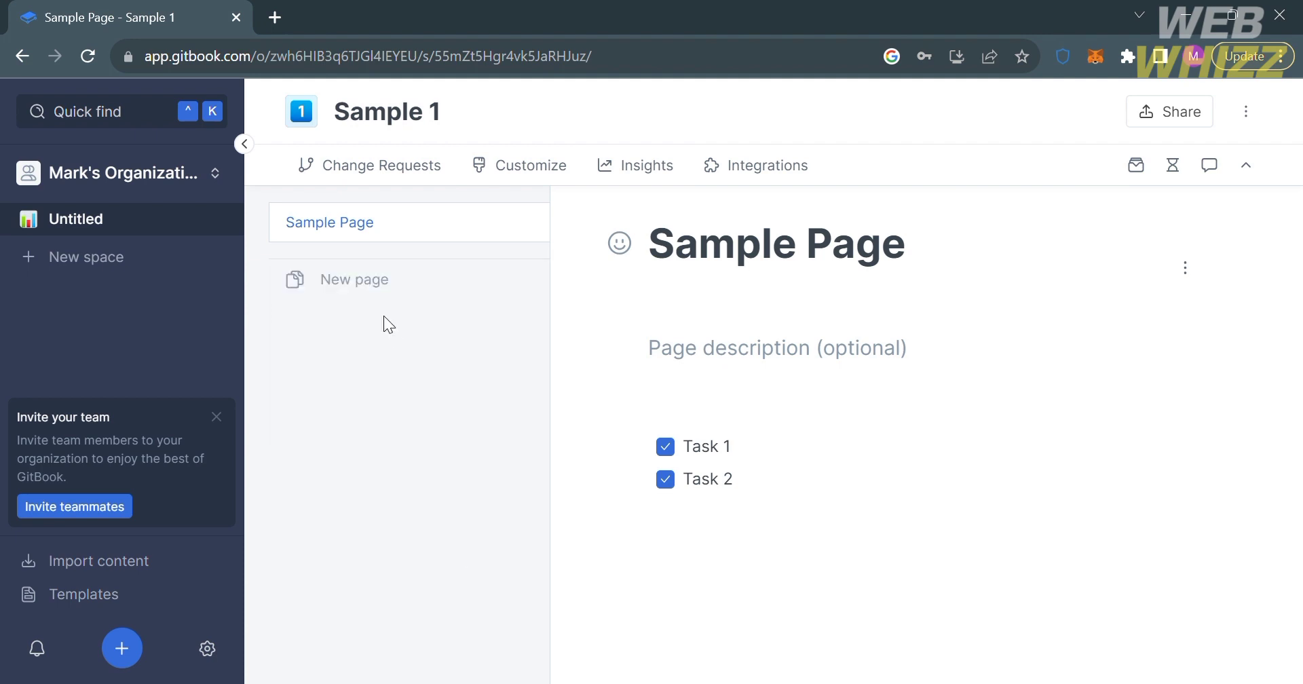
click(372, 280)
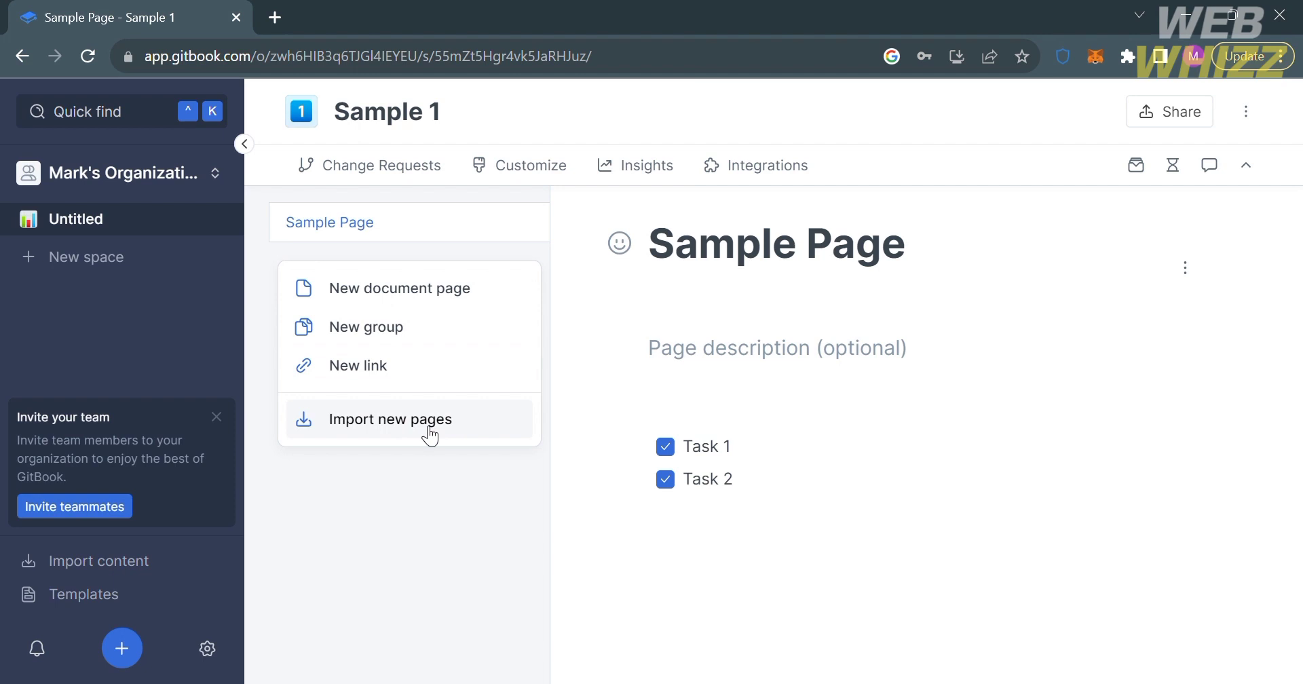
Create a new space, add subpage Page 1 via Page actions, and bring up the template gallery
click(433, 499)
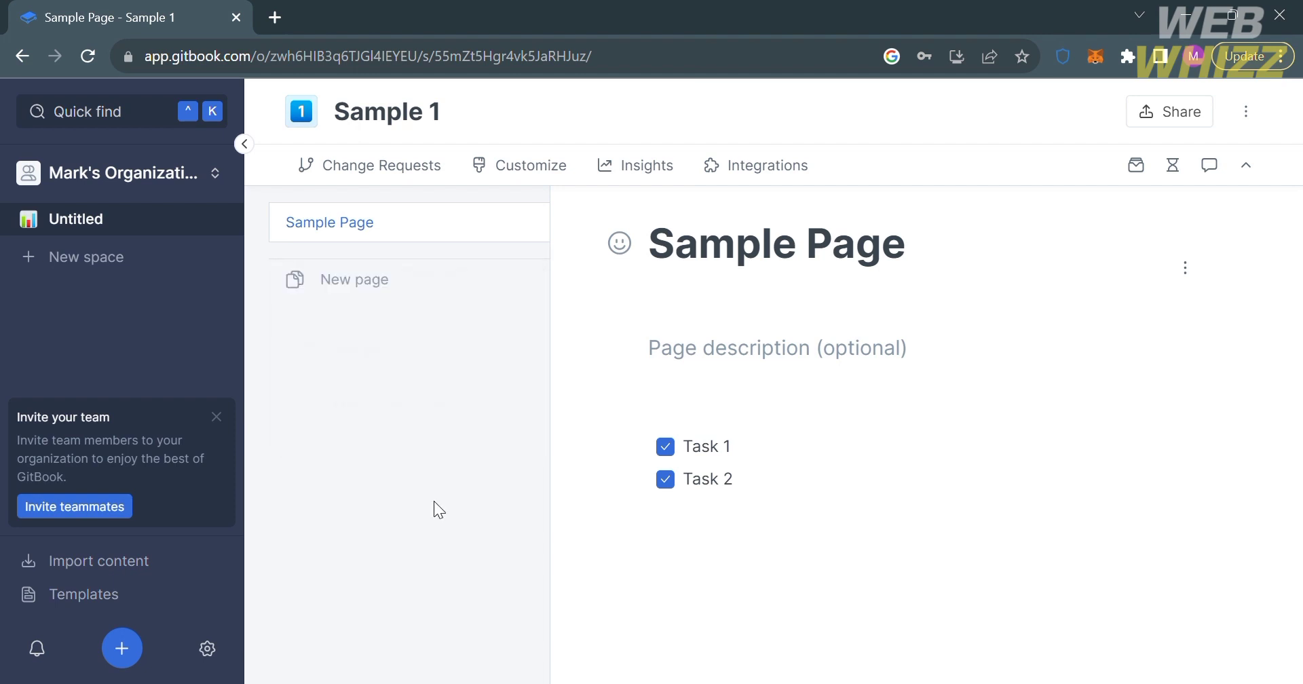
click(121, 256)
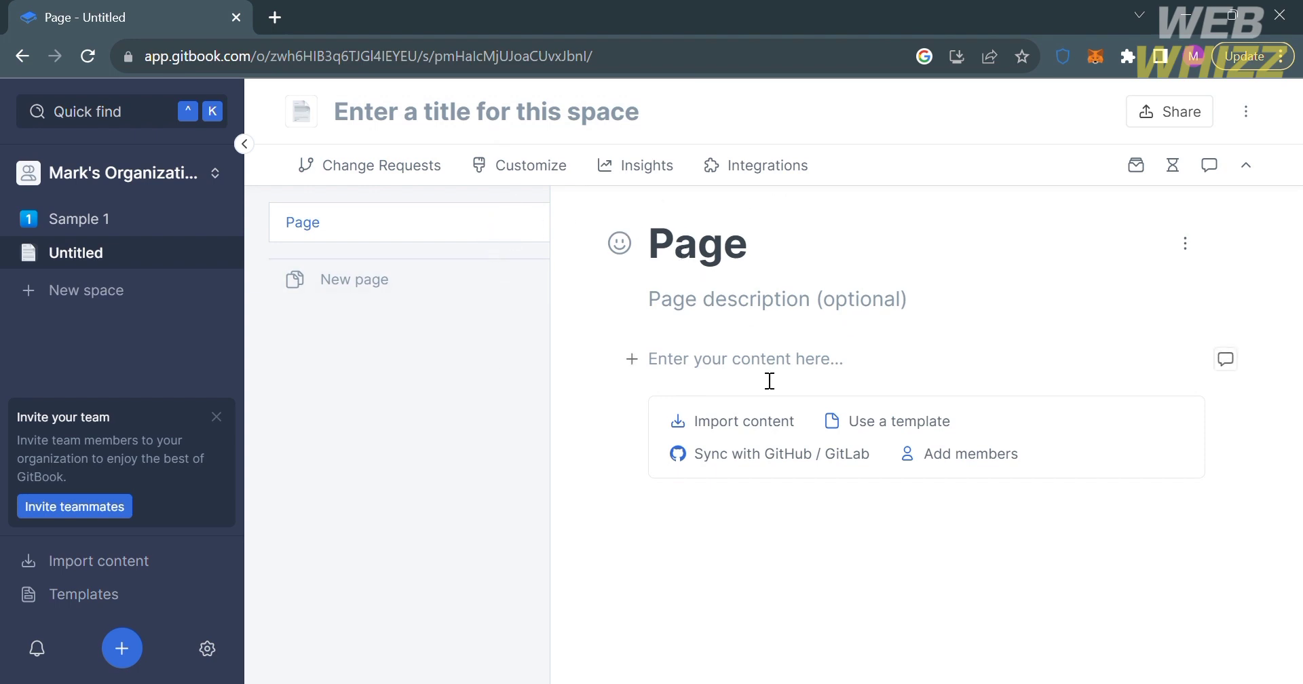
mouse_move(697, 242)
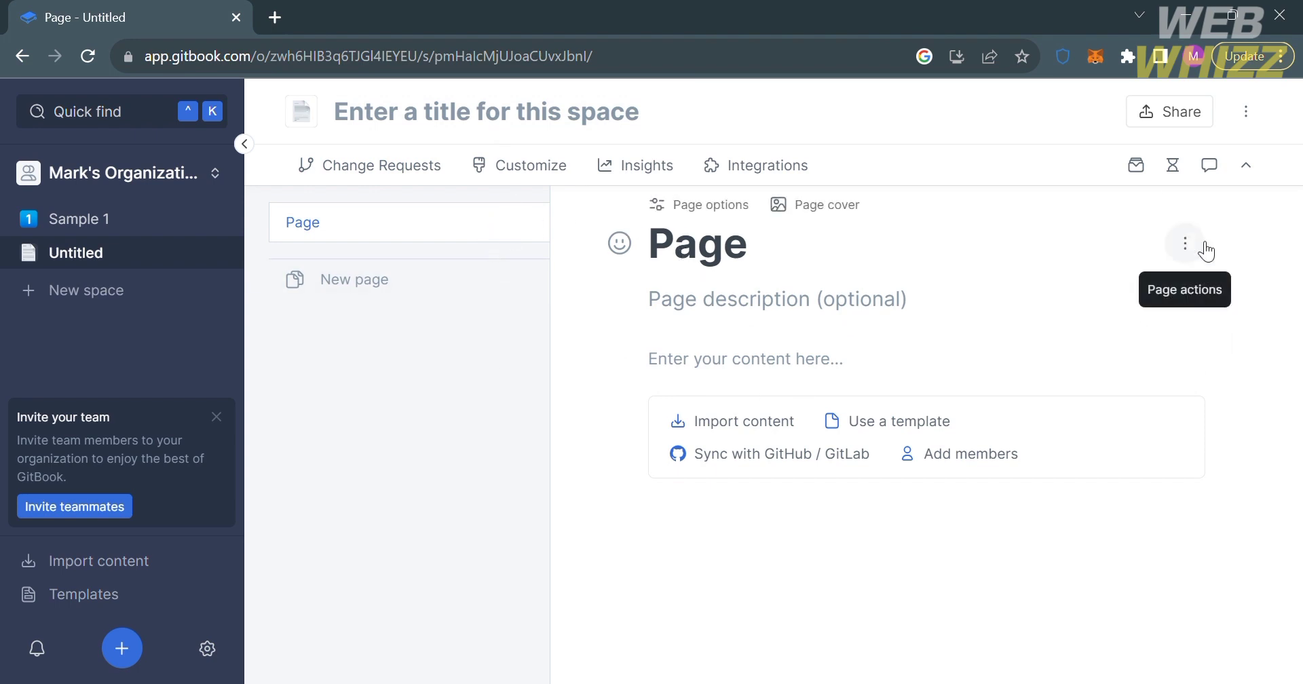
click(1184, 243)
click(1058, 299)
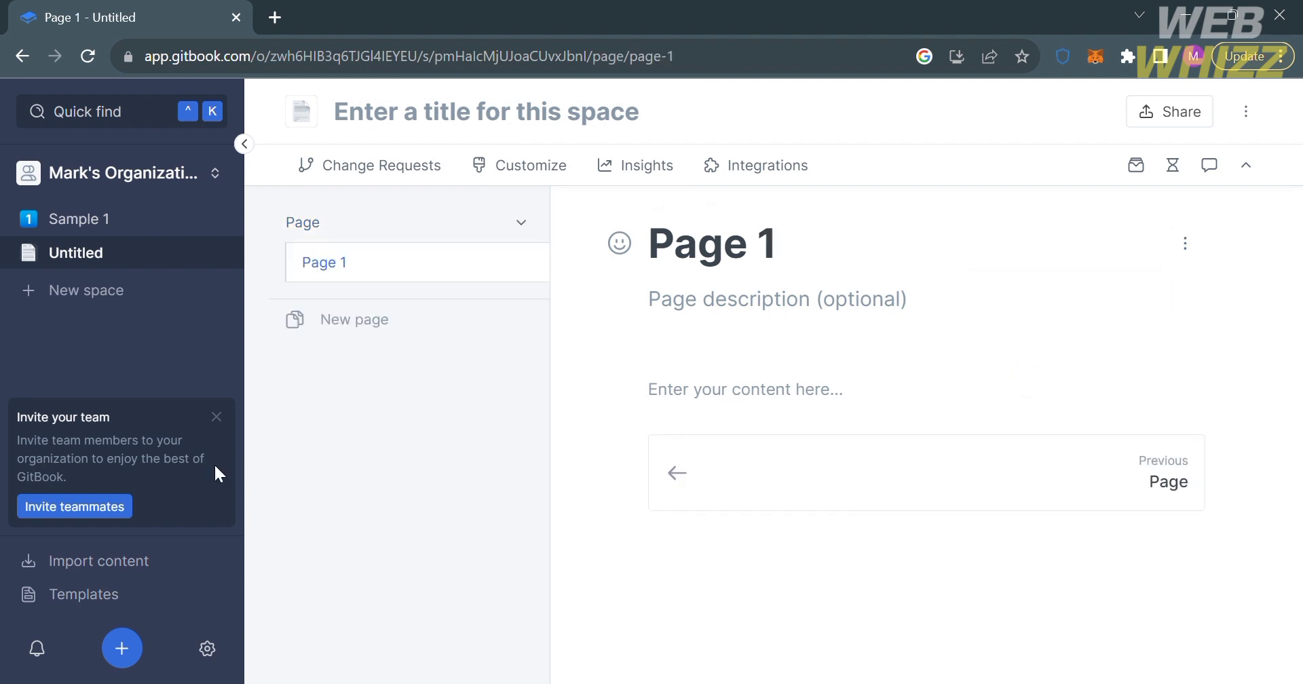
click(105, 594)
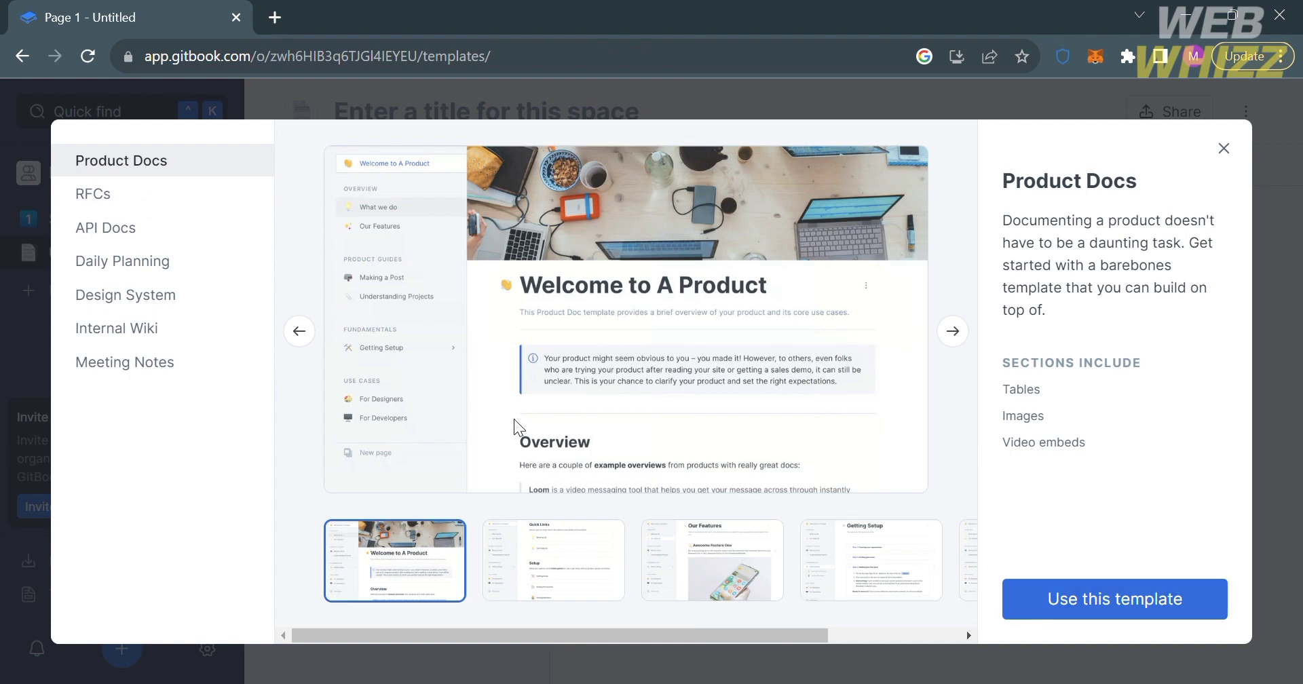
Preview the RFCs, API Docs, Daily Planning and Meeting Notes templates, then close the gallery
click(126, 194)
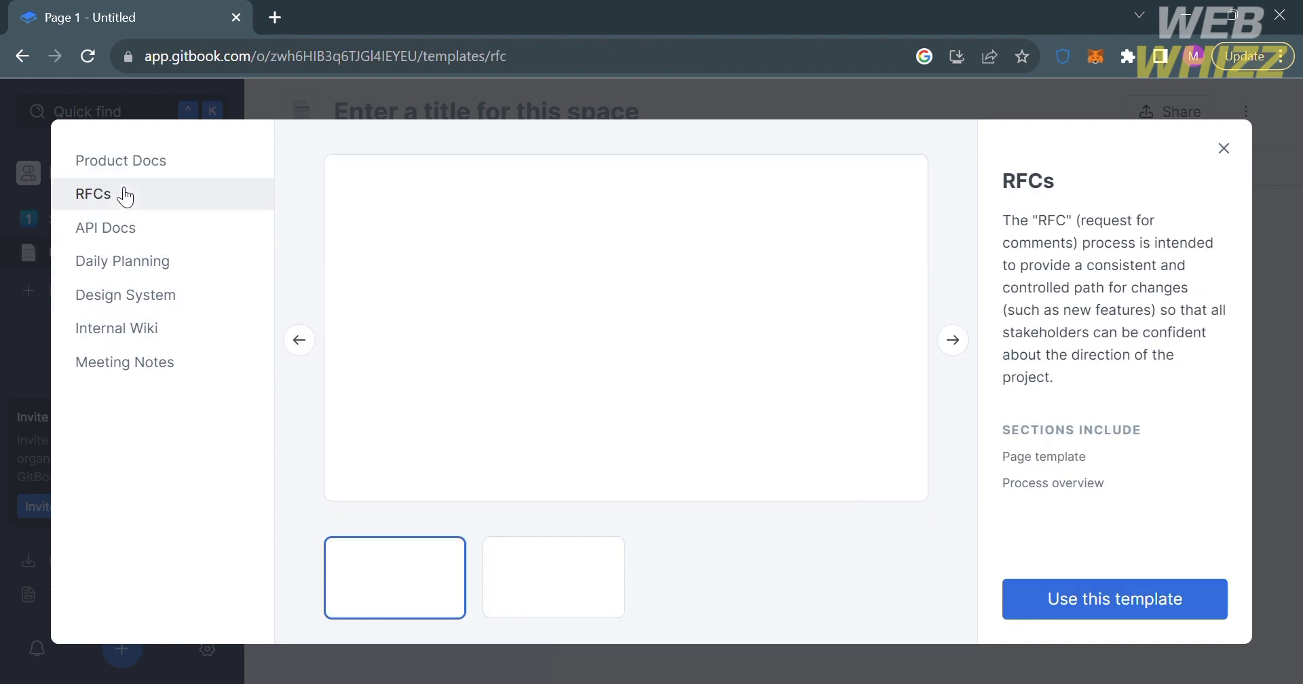
click(161, 225)
click(122, 262)
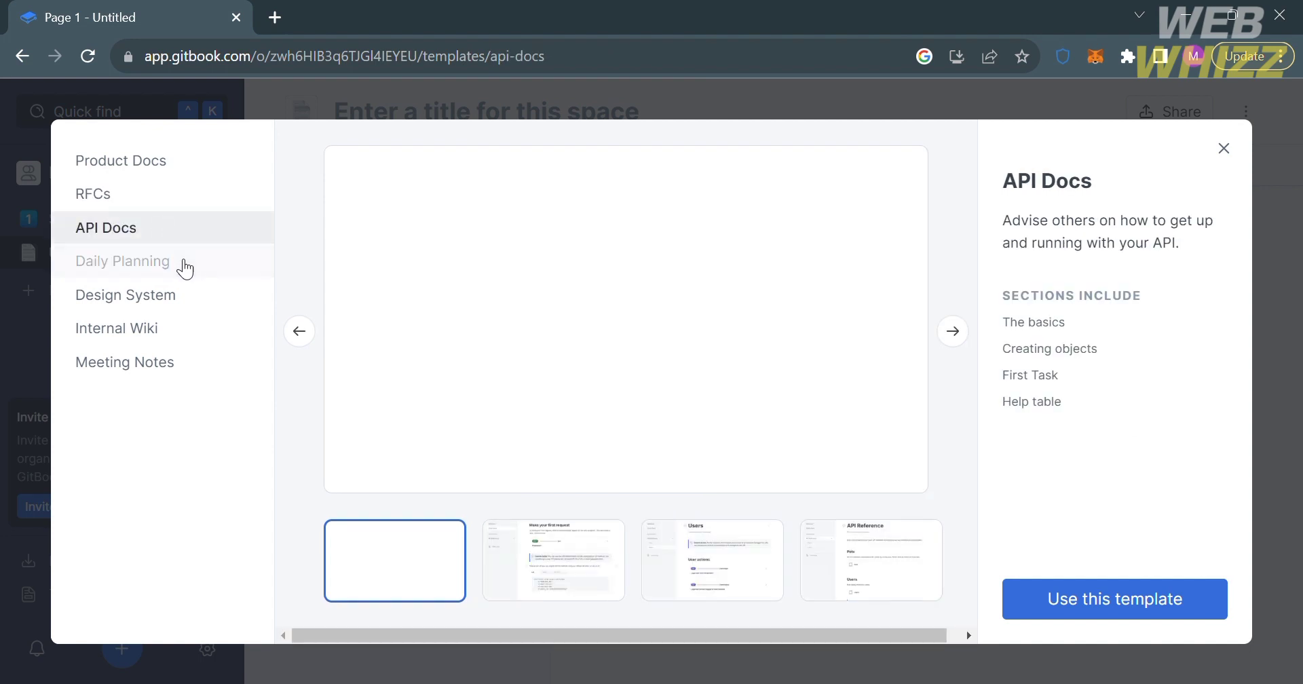
click(125, 362)
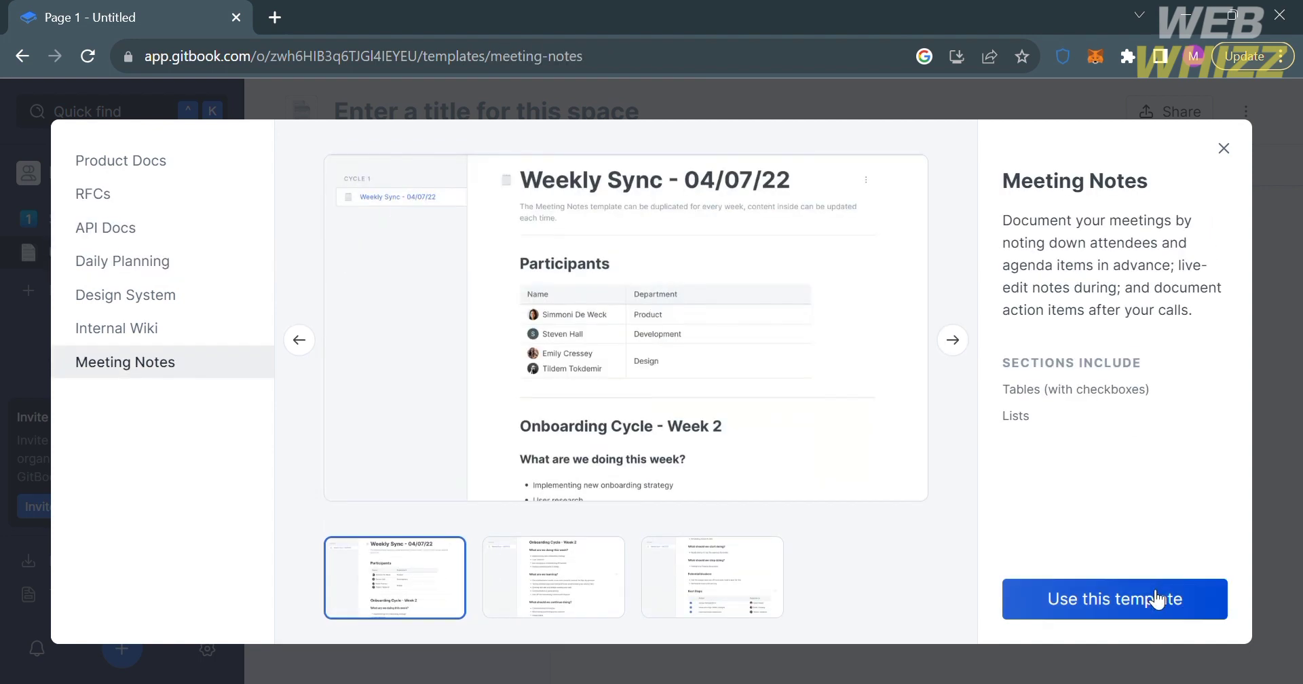
click(1224, 149)
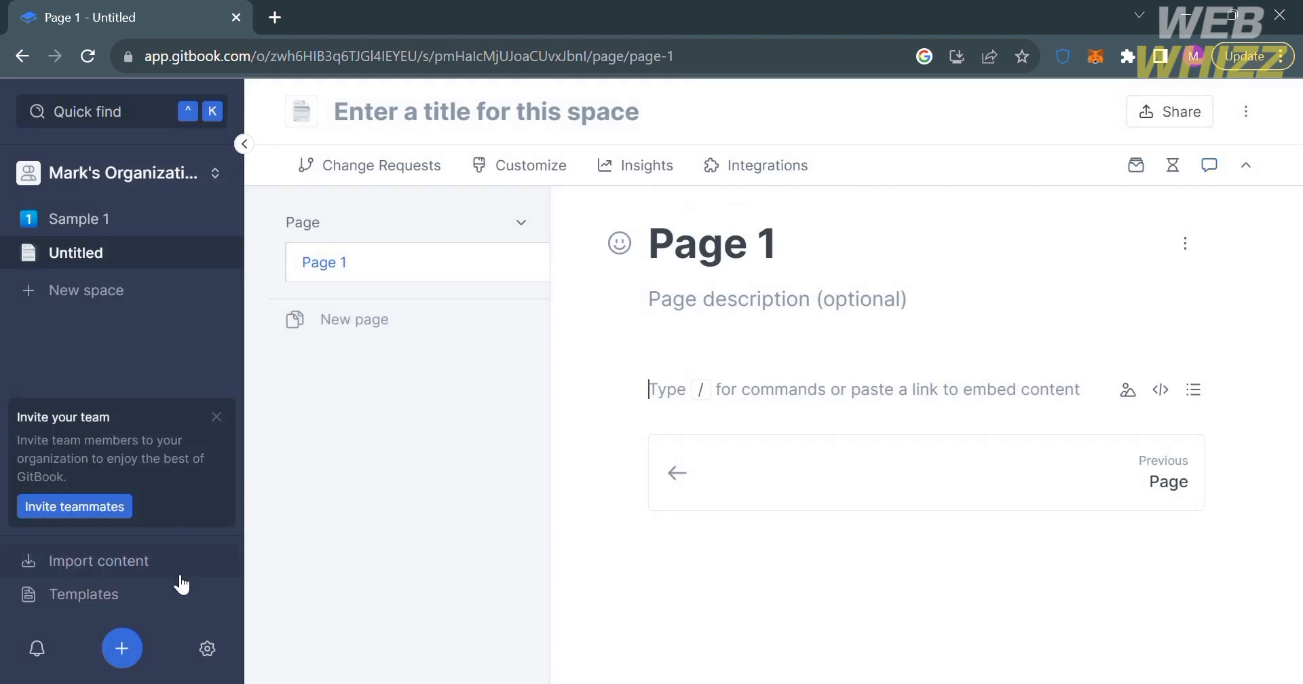
Copy the organization invite link via 'invite by links' and close the Share invite link dialog
click(103, 518)
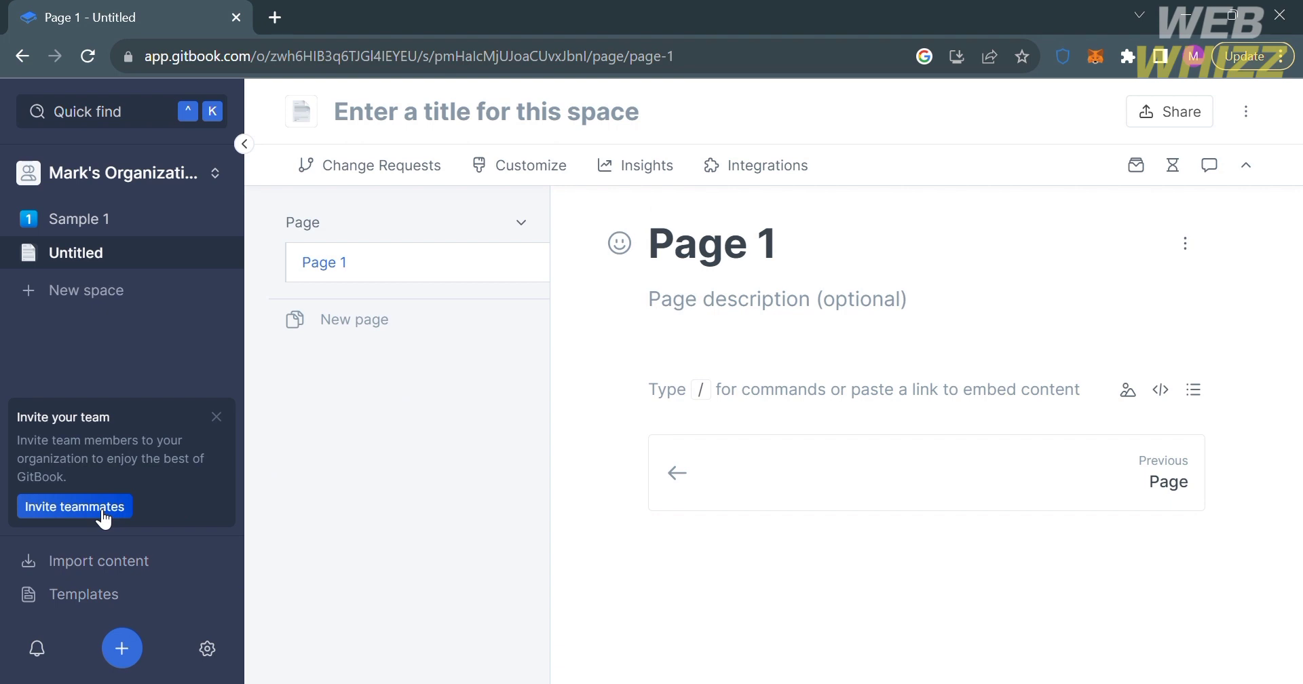
click(102, 517)
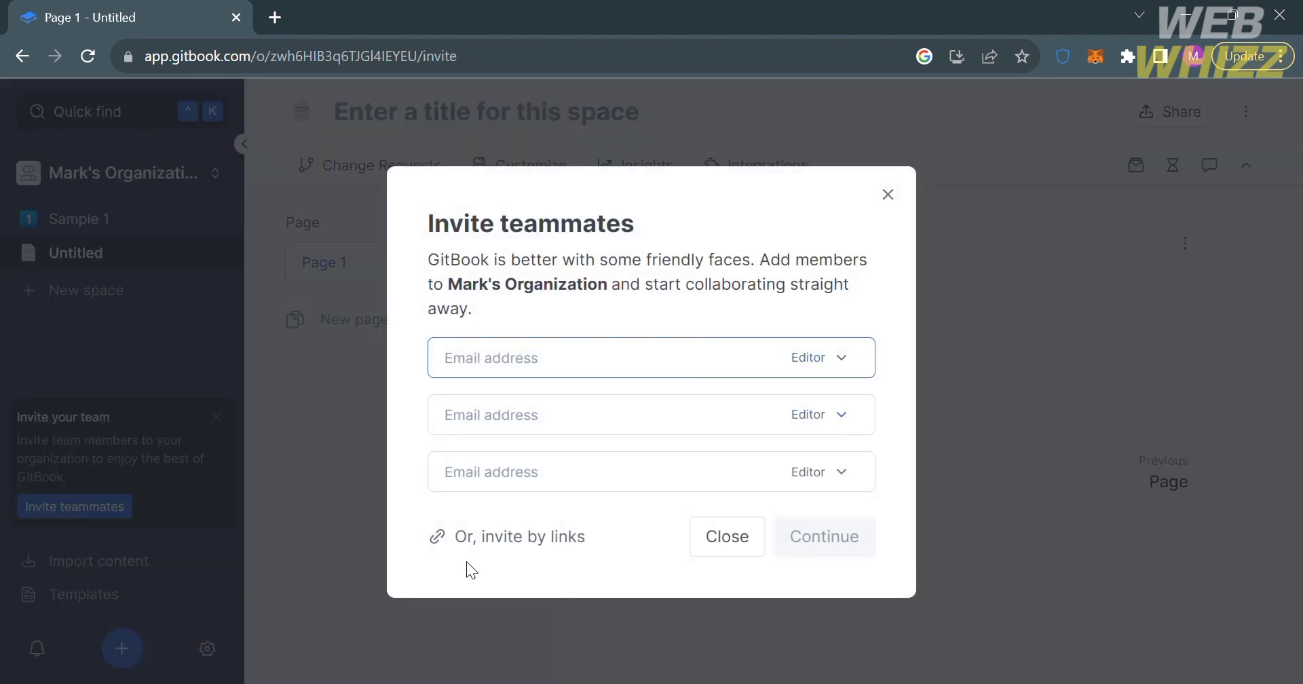
click(468, 537)
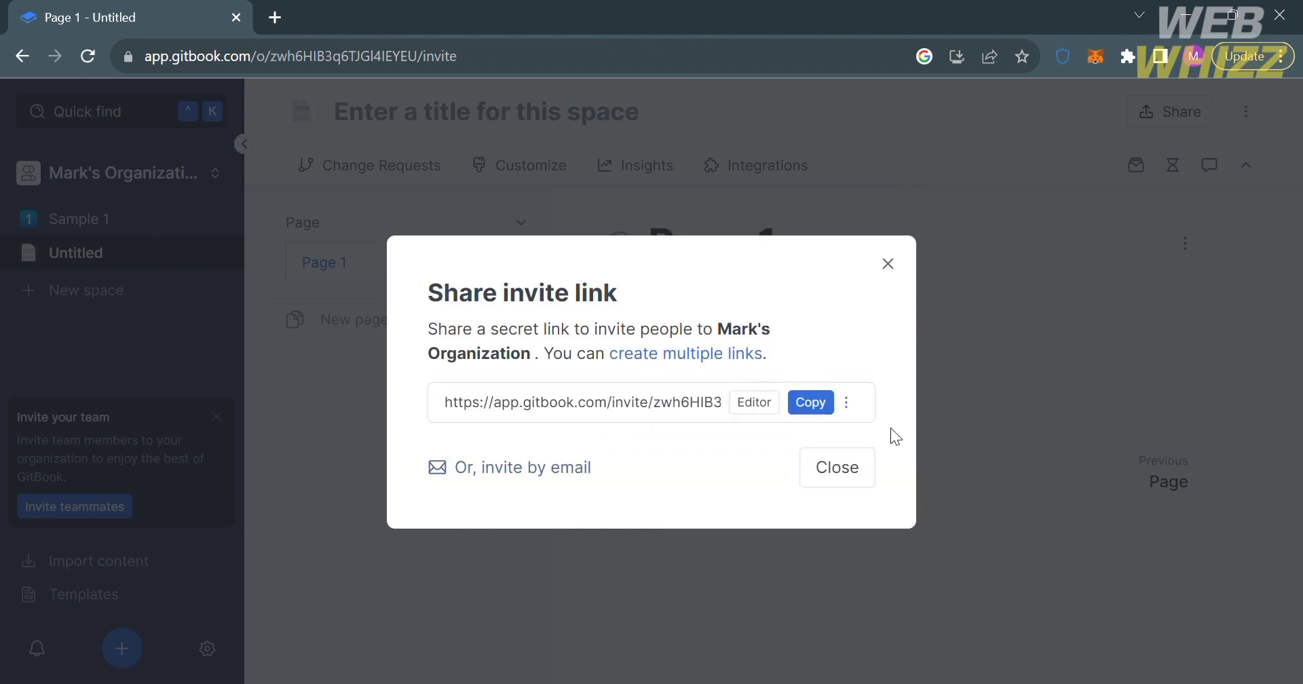
click(810, 402)
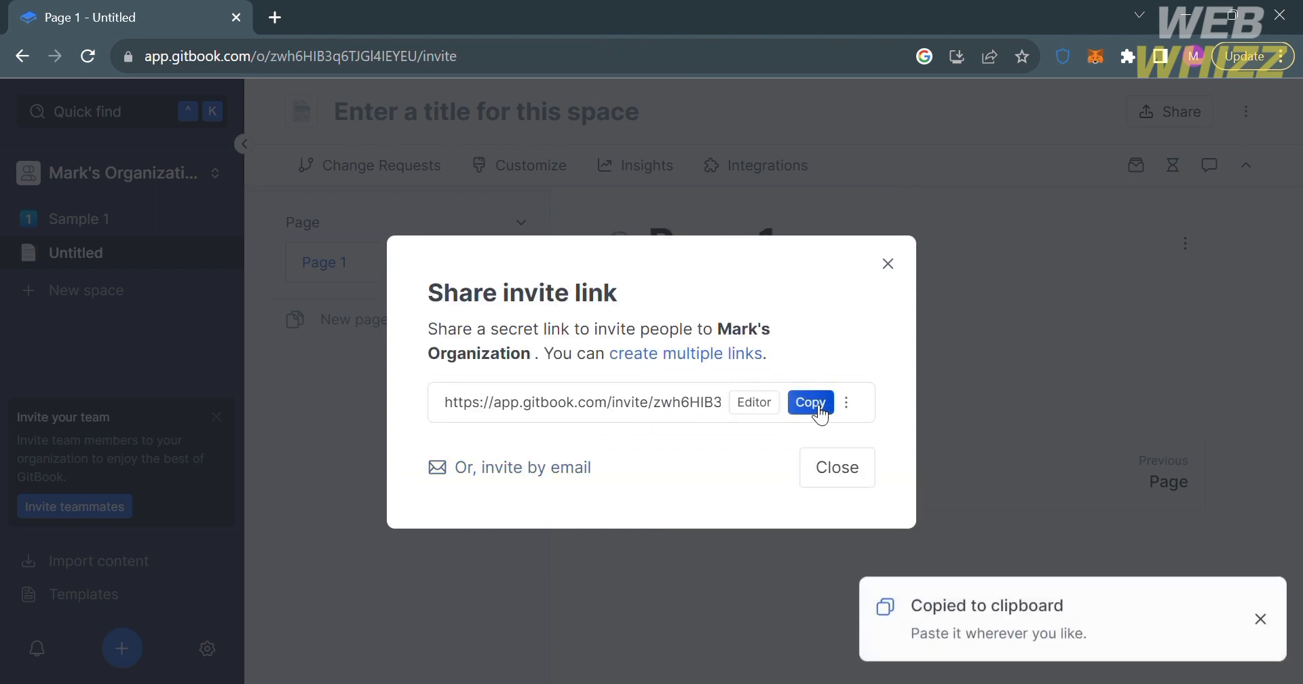
click(887, 267)
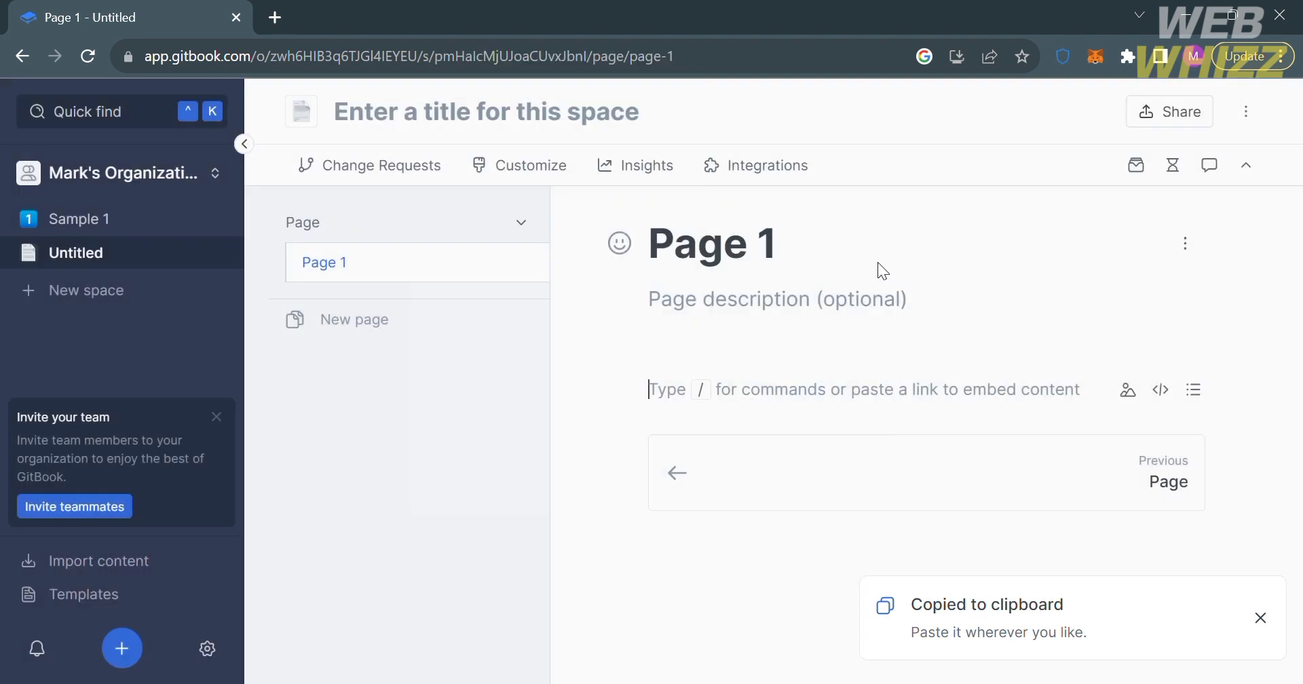